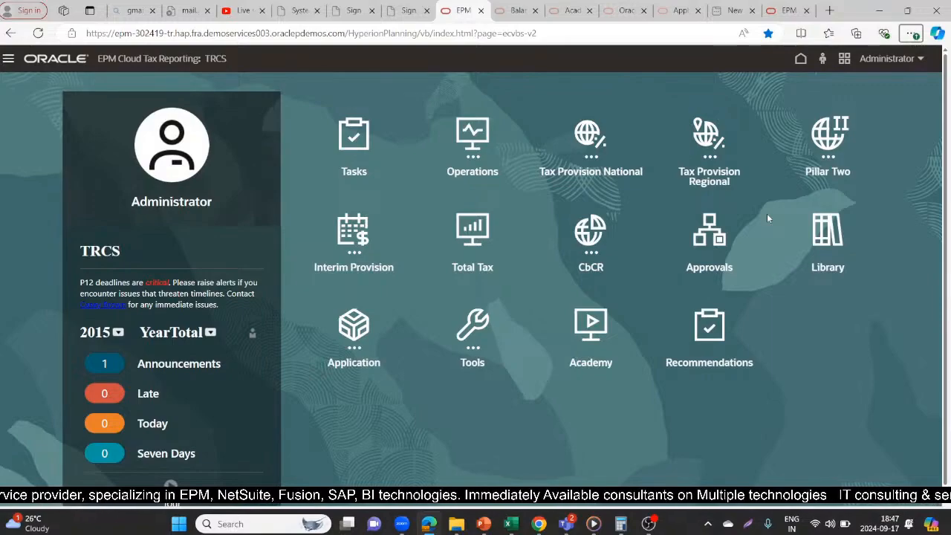
# - Open the Tax Rates form from the application's Tax Reporting configuration
pyautogui.click(354, 327)
pyautogui.scroll(-1, 948, 320)
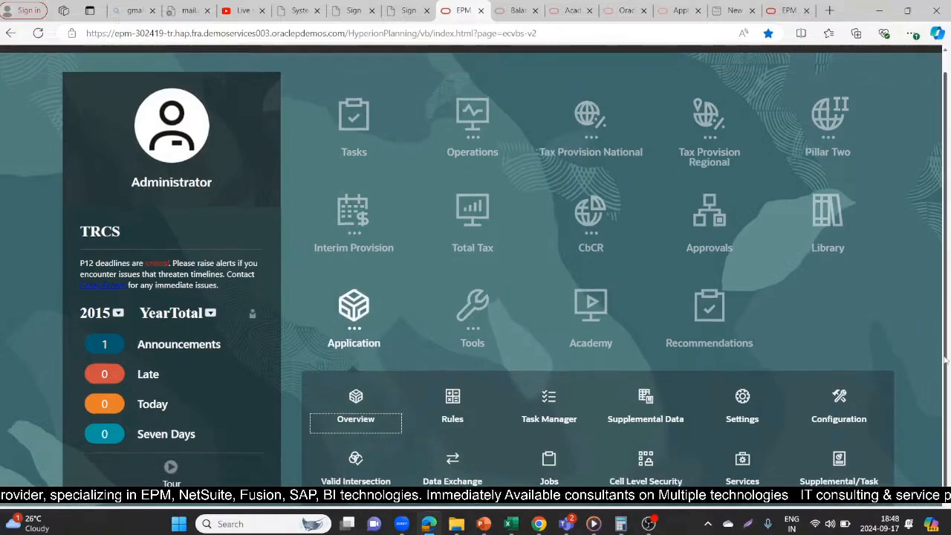
pyautogui.click(836, 401)
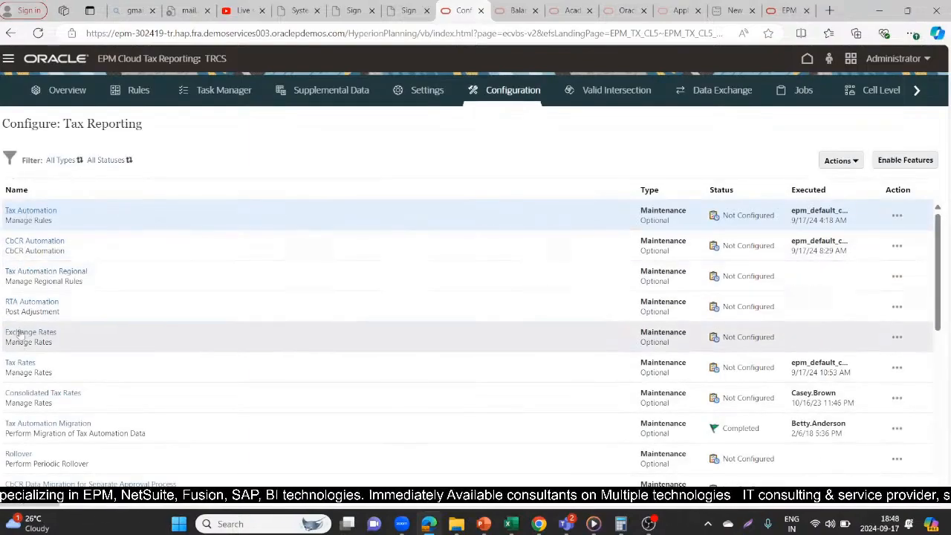
pyautogui.click(21, 363)
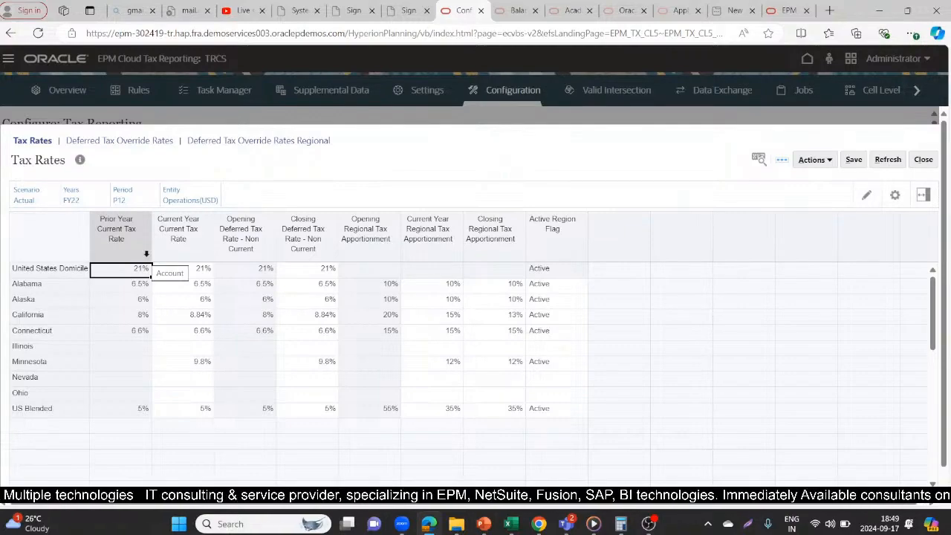
# - Examine the current, deferred and regional apportionment rate columns and the Active Region Flag column of the Tax Rates form
pyautogui.click(161, 245)
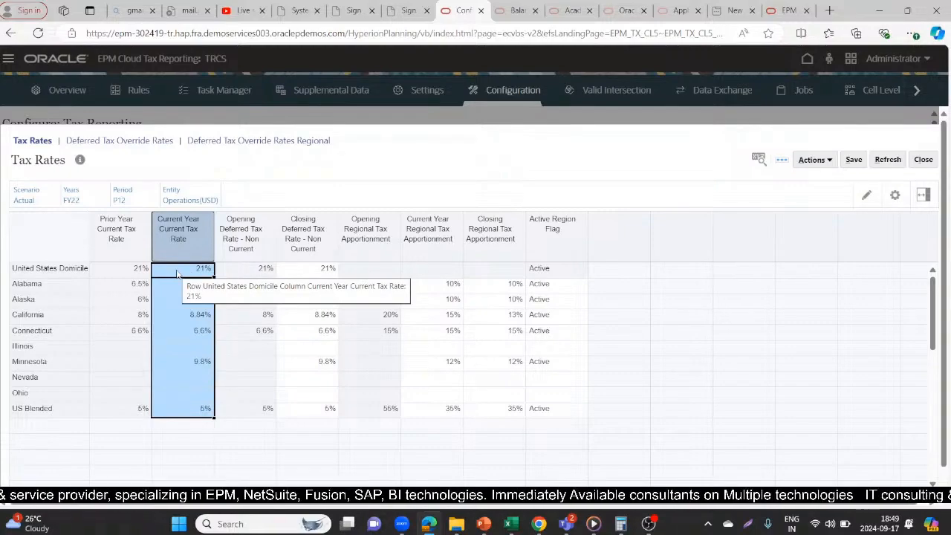
pyautogui.click(240, 238)
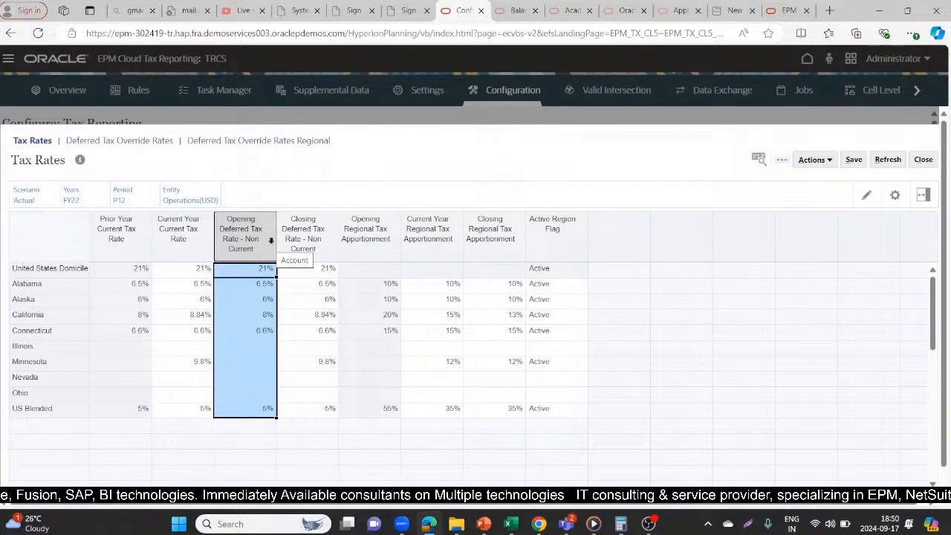
pyautogui.click(299, 231)
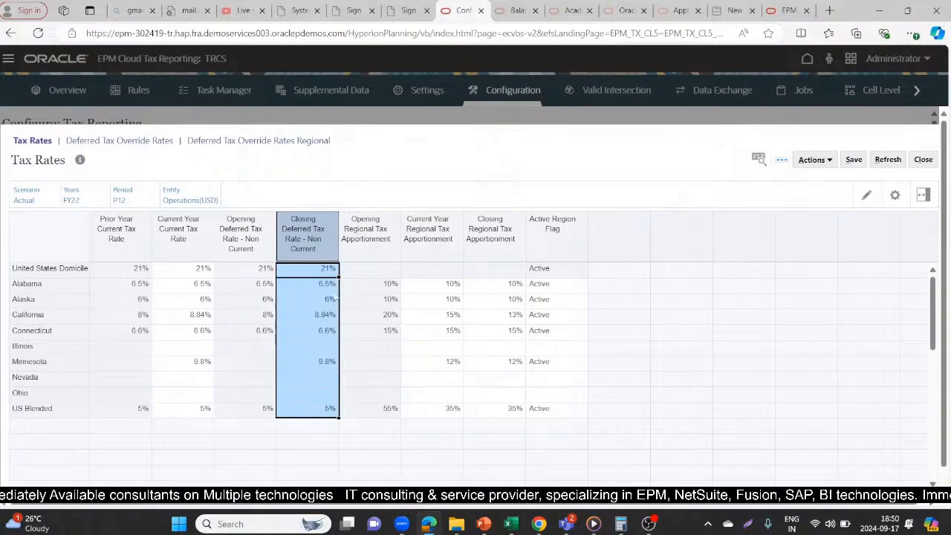
pyautogui.click(379, 233)
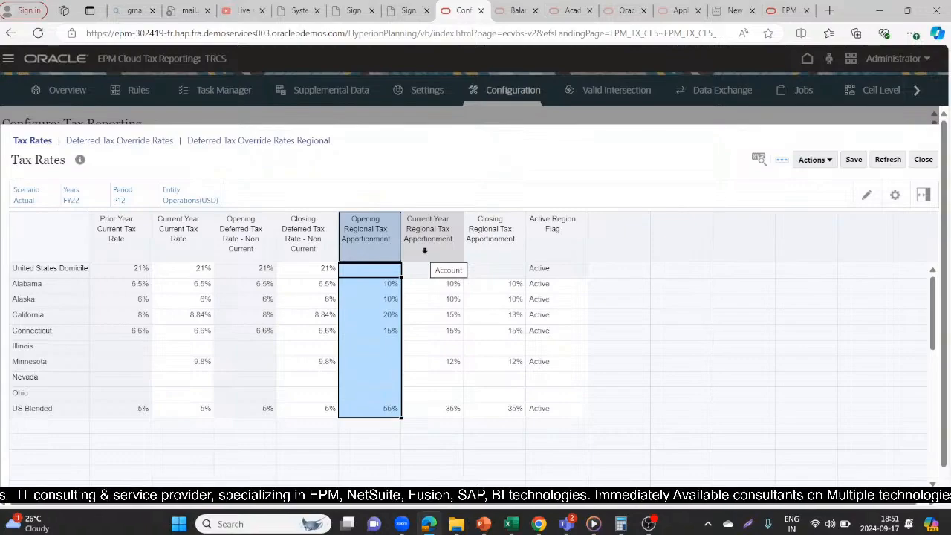
pyautogui.click(501, 229)
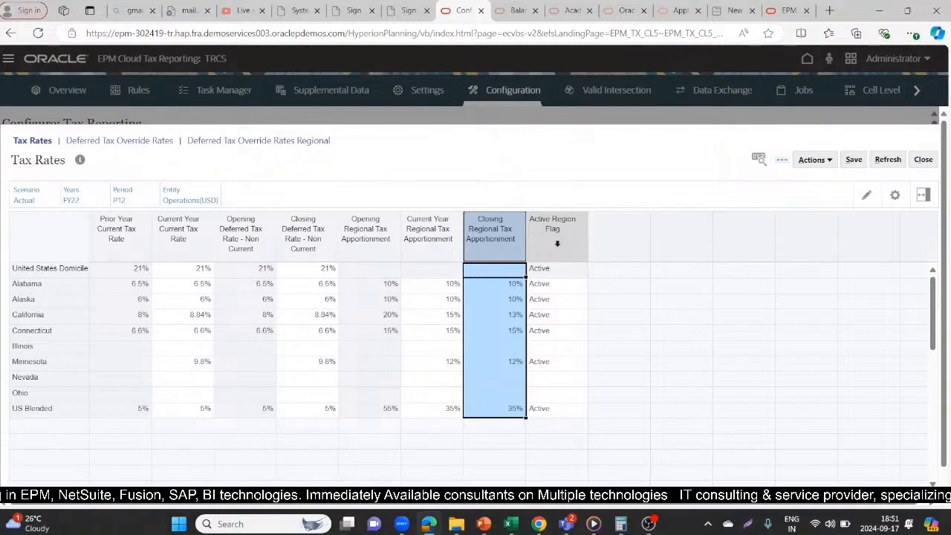
pyautogui.click(557, 243)
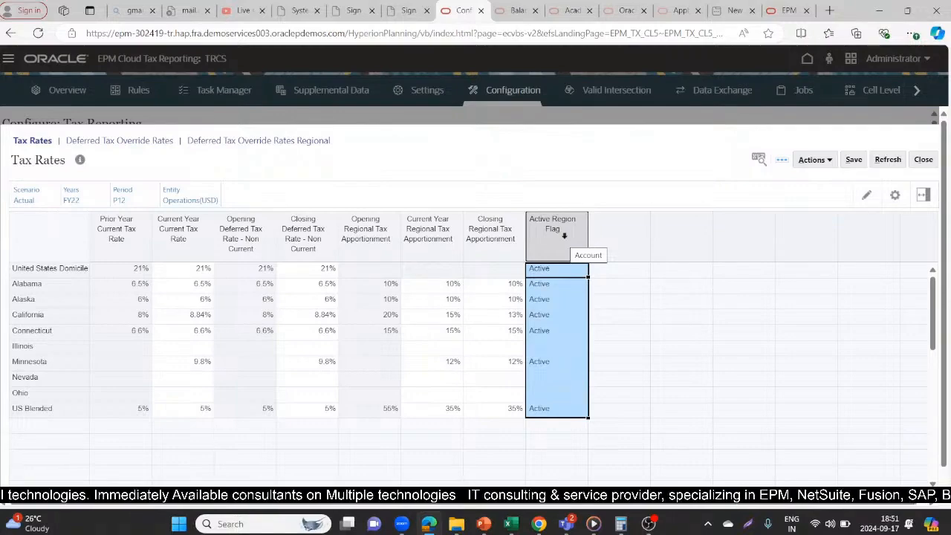
# - Check the available entries for Alabama's Active Region Flag and leave the list without choosing one
pyautogui.click(594, 318)
pyautogui.click(564, 290)
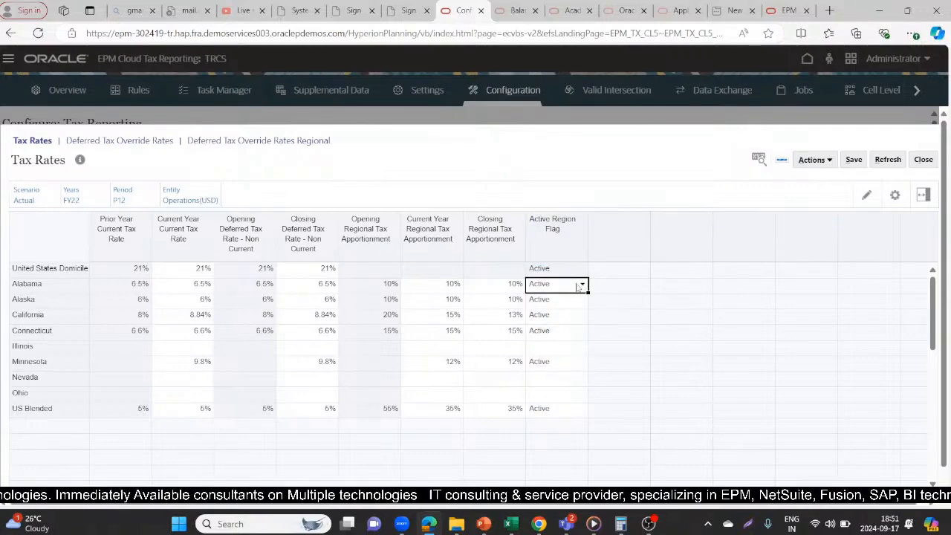
pyautogui.click(583, 285)
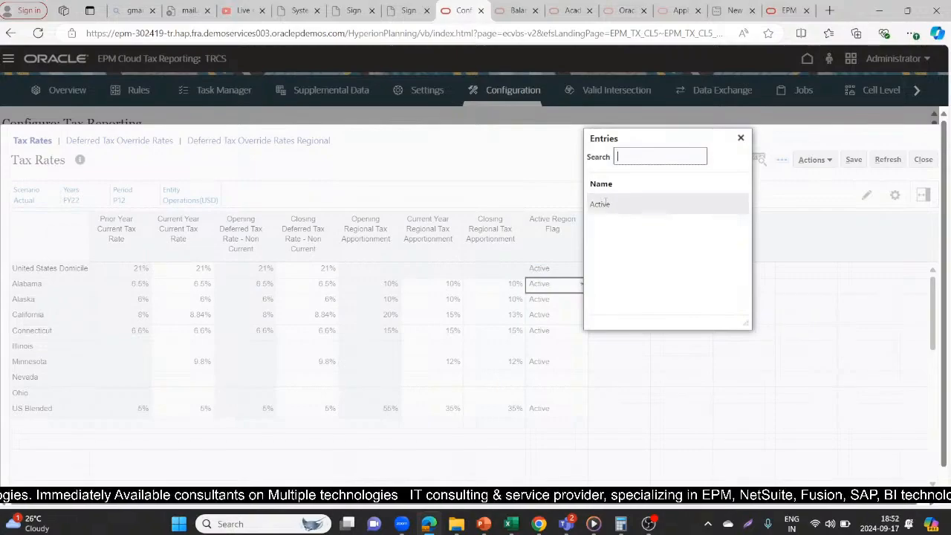
pyautogui.click(619, 457)
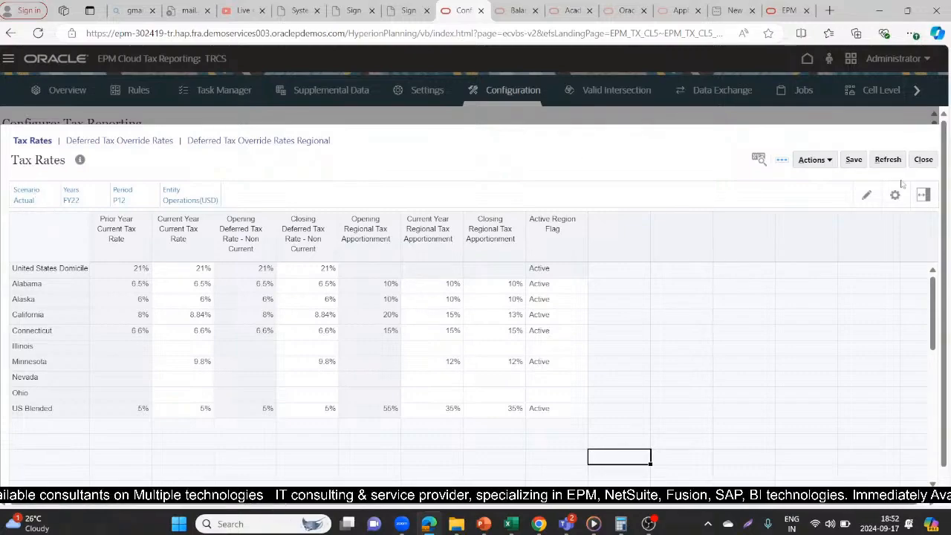
# - Check the form's point-of-view selections and the editable US Blended current year tax rate without changing them
pyautogui.click(867, 195)
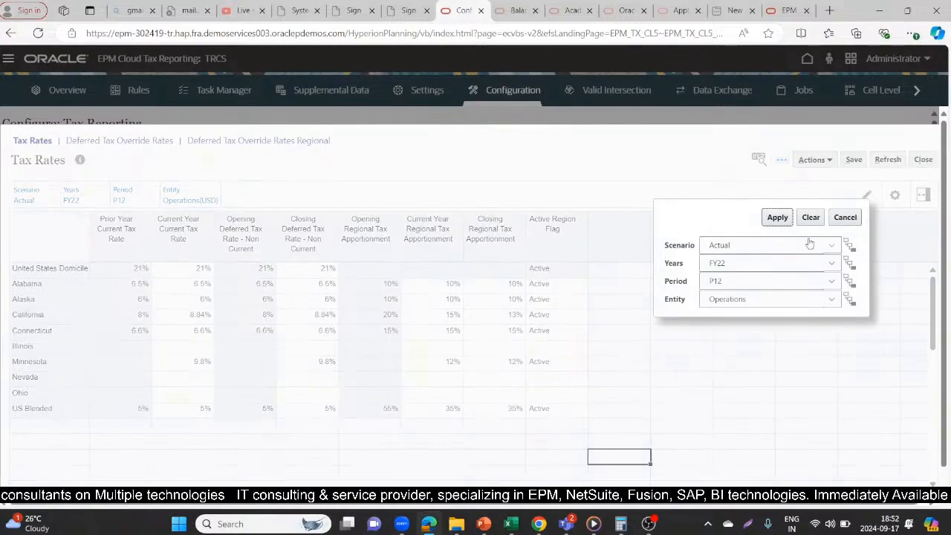
pyautogui.click(845, 217)
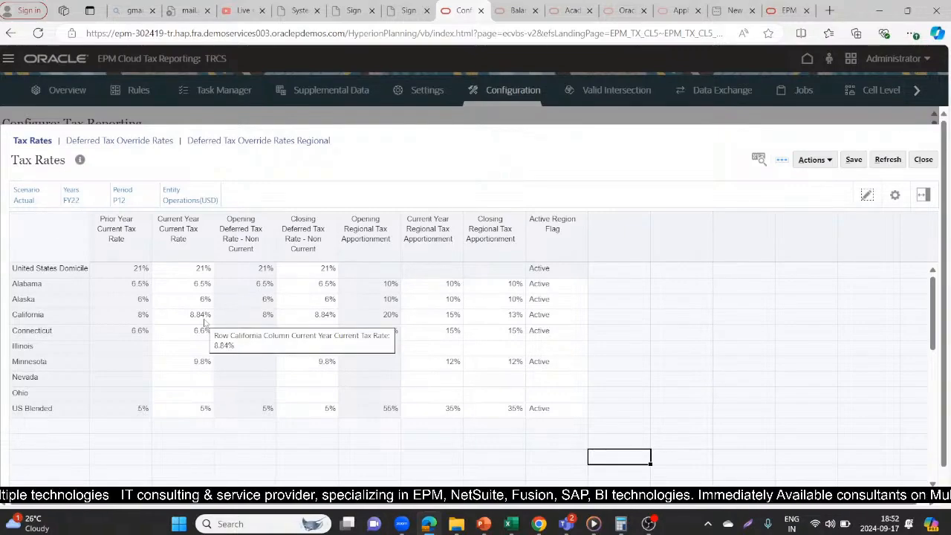
pyautogui.doubleClick(171, 411)
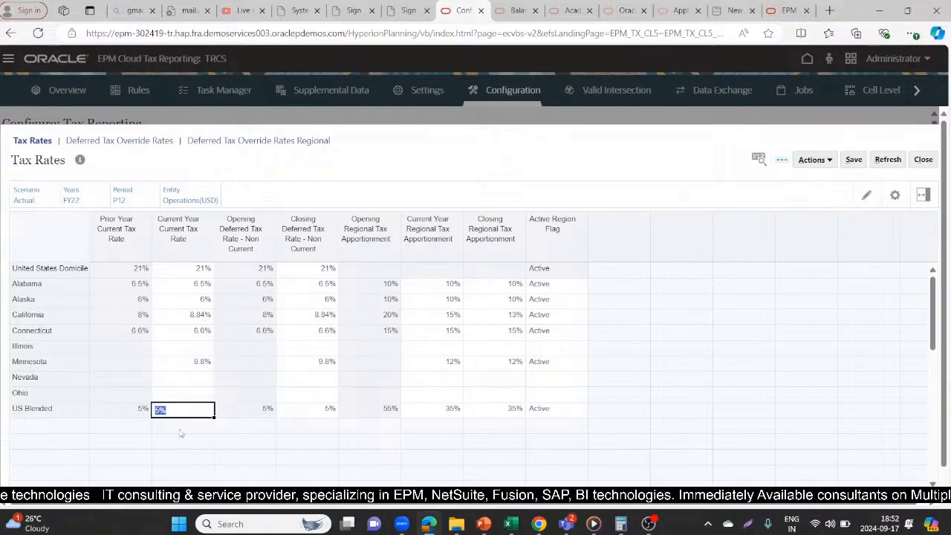
pyautogui.click(206, 439)
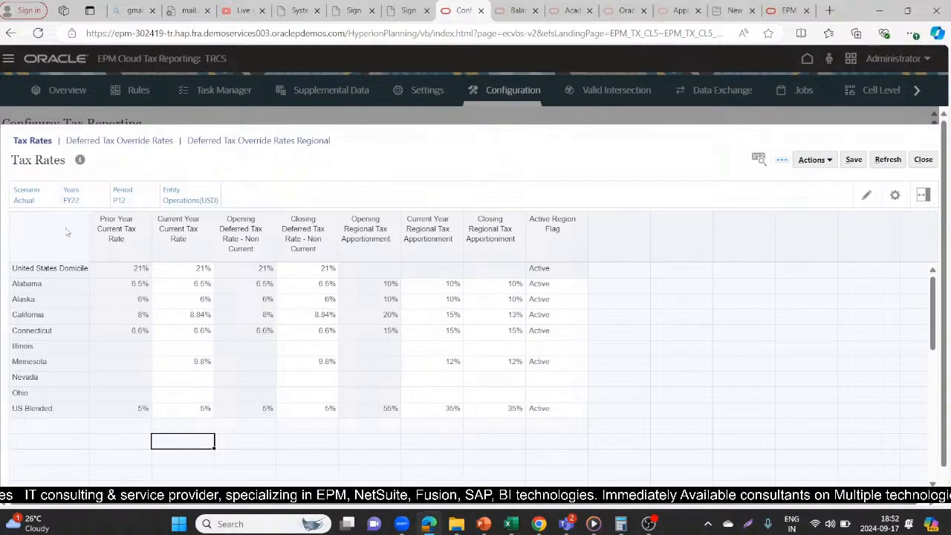
# - View the Deferred Tax Override Rates form and its regional version
pyautogui.click(157, 141)
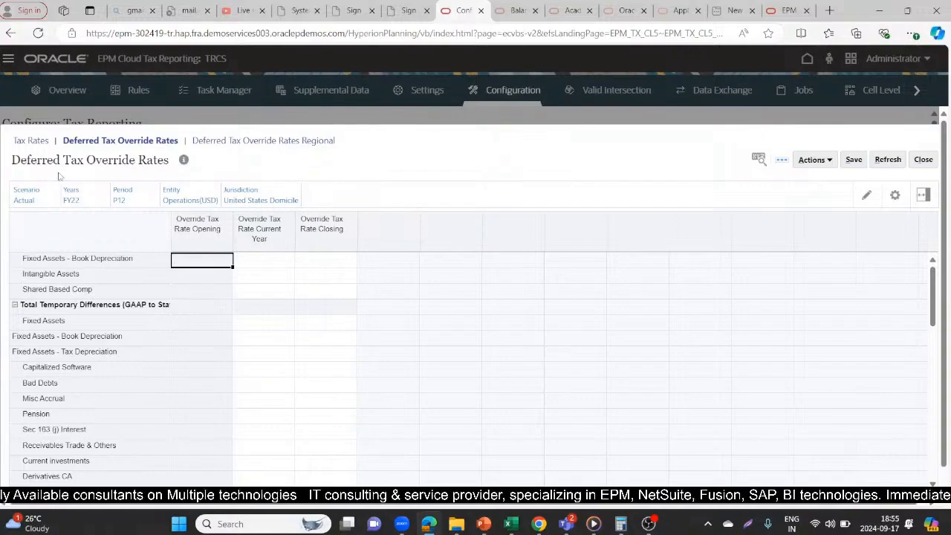
pyautogui.click(237, 140)
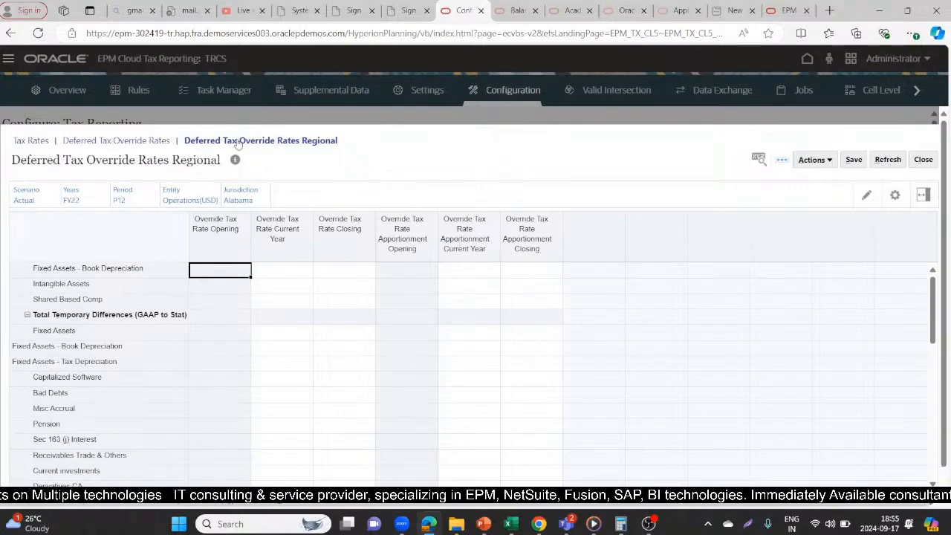
# - Check the live stream's status in YouTube Studio and return to the Deferred Tax Override Rates Regional form
pyautogui.hotkey('alt', 'Tab')
pyautogui.hotkey('alt', 'Tab')
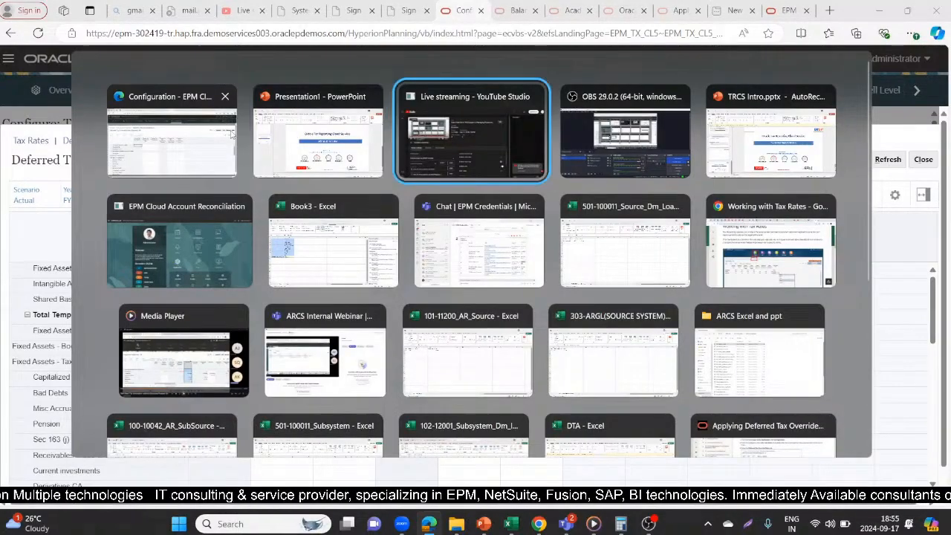
pyautogui.press('Escape')
pyautogui.click(242, 10)
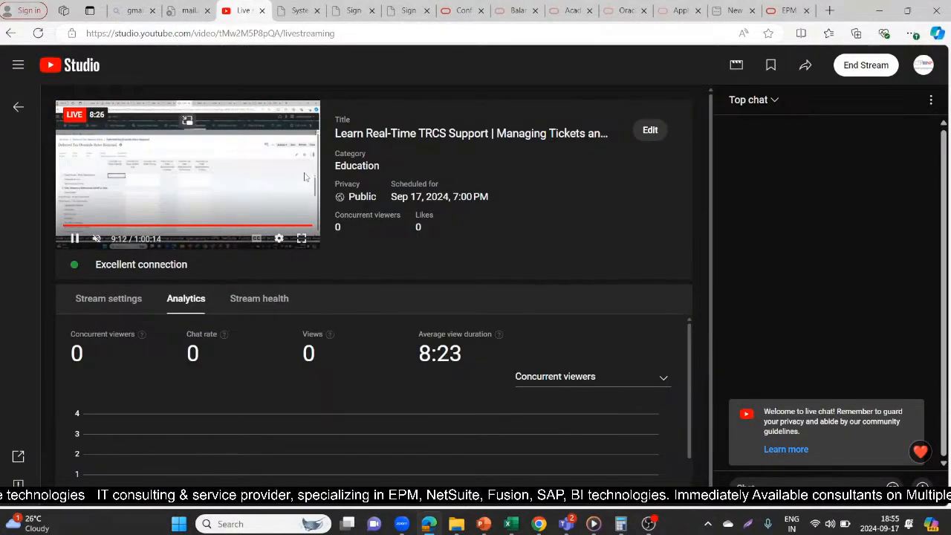
pyautogui.hotkey('alt', 'Tab')
pyautogui.click(304, 176)
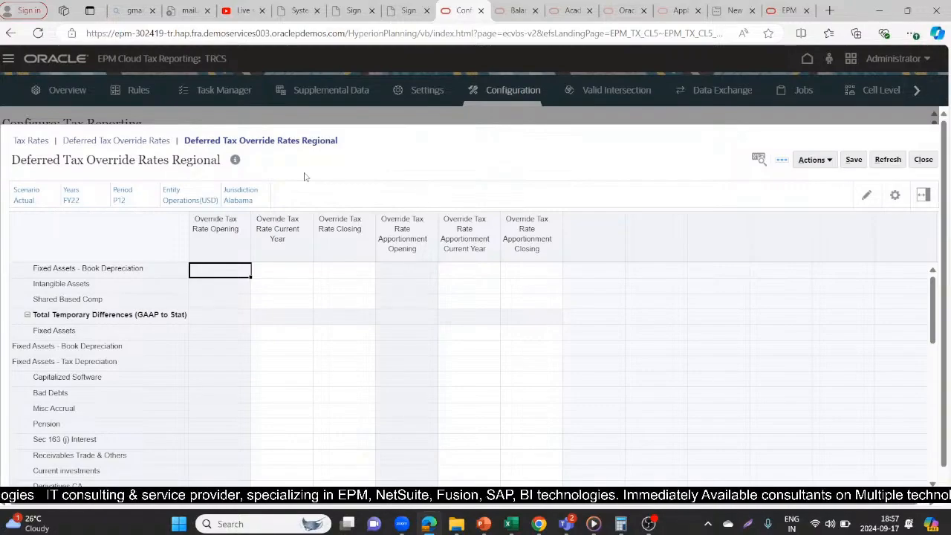
# - Return to the Tax Rates form and set the United States Domicile current year current tax rate to 25%
pyautogui.click(29, 140)
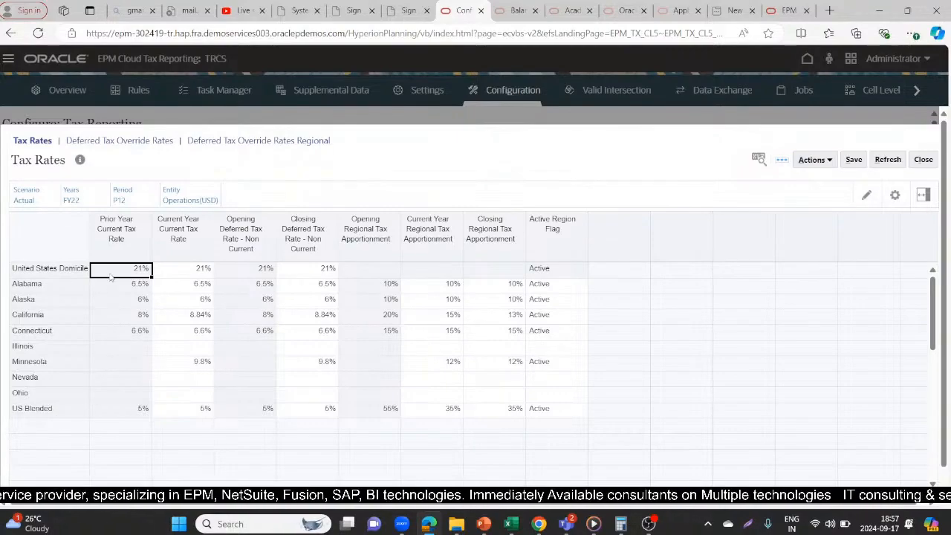
pyautogui.moveTo(110, 275)
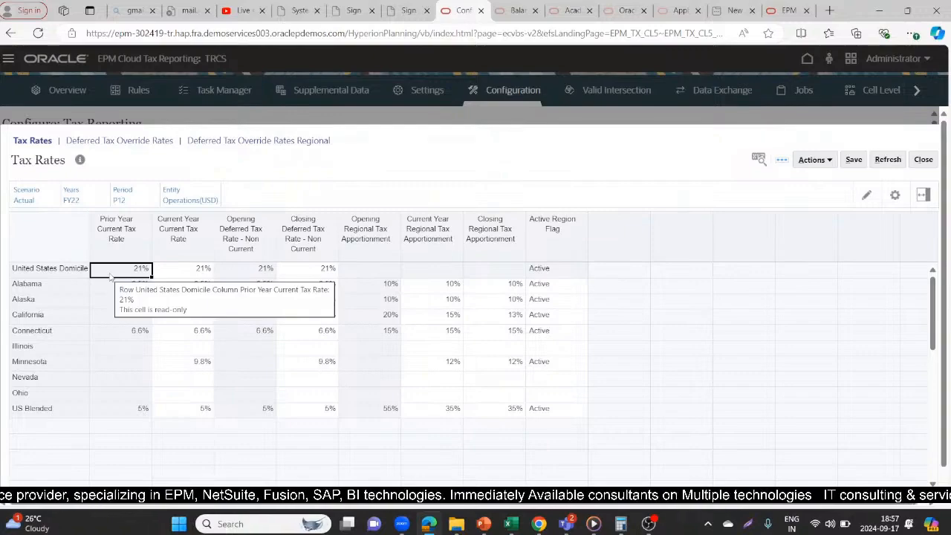
pyautogui.press('Tab')
pyautogui.write('25')
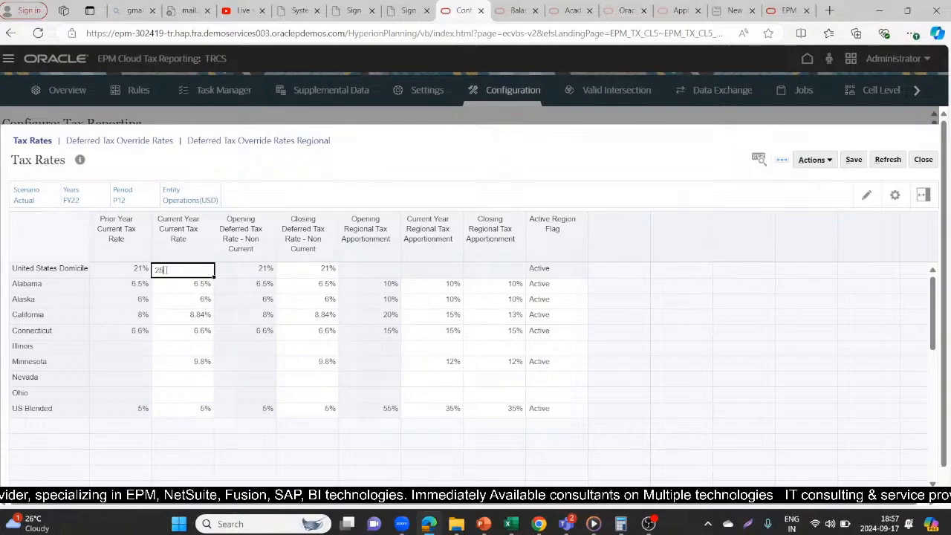
pyautogui.write('%')
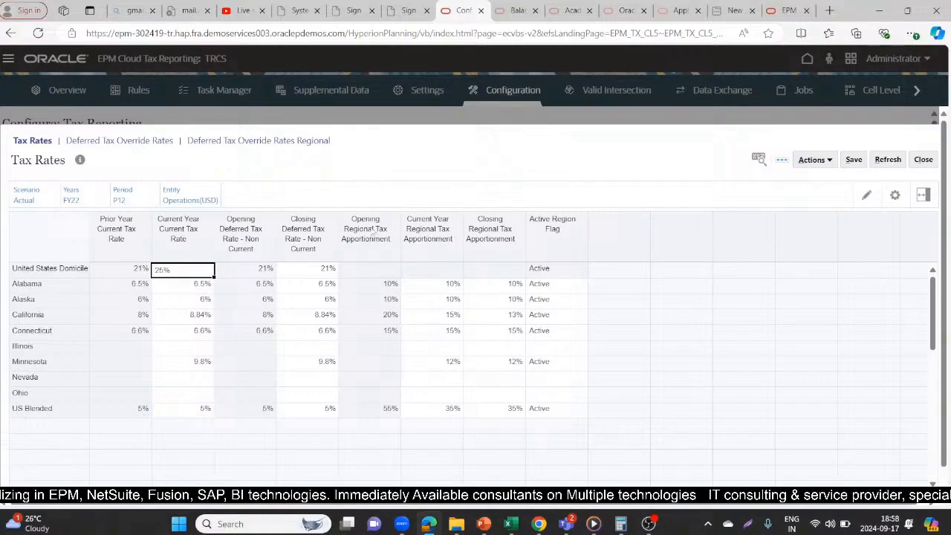
# - Set the United States Domicile closing deferred tax rate (non-current) to 25% and save the form
pyautogui.click(313, 271)
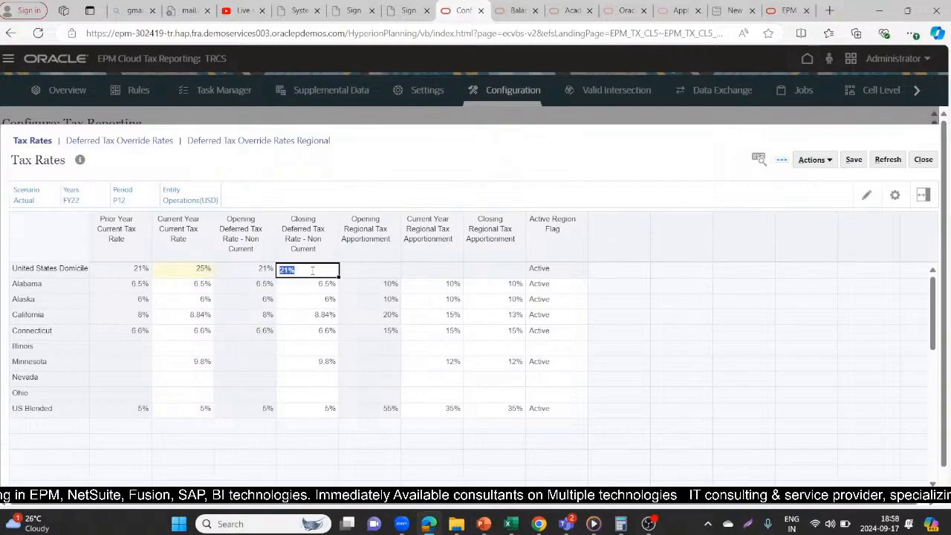
pyautogui.press('BackSpace')
pyautogui.write('25%')
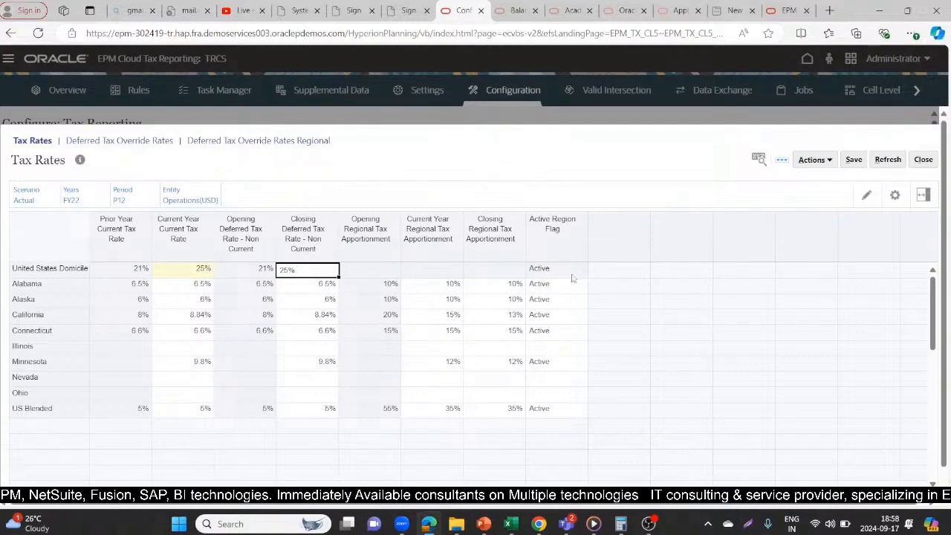
pyautogui.click(853, 162)
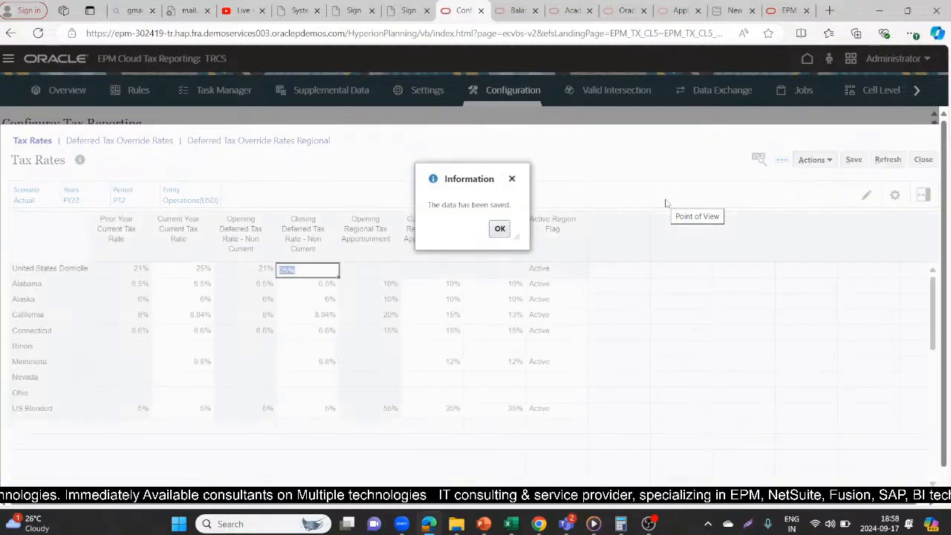
pyautogui.click(499, 228)
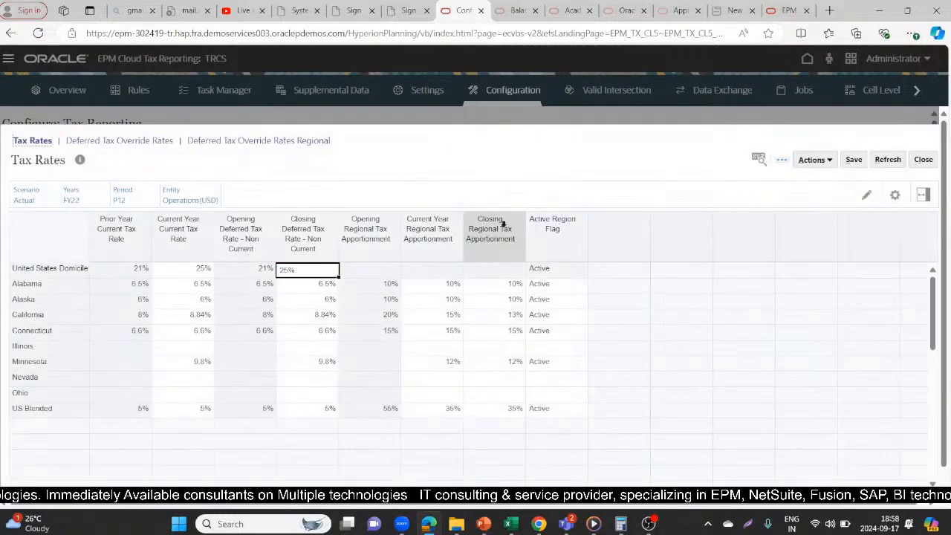
pyautogui.click(584, 284)
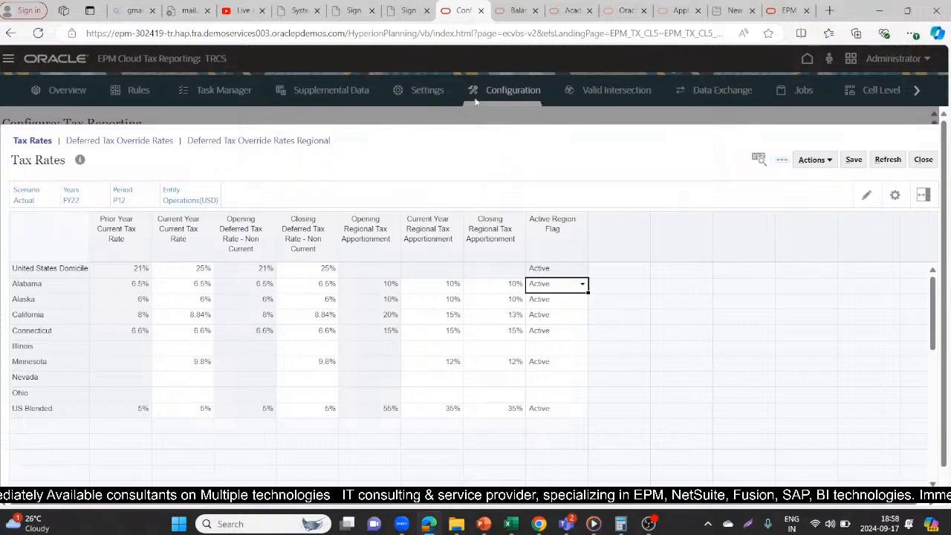
# - Reload the second EPM tab, check the Current Provision form in the Tax Provision National package, and return to the Tax Rates tab
pyautogui.click(518, 10)
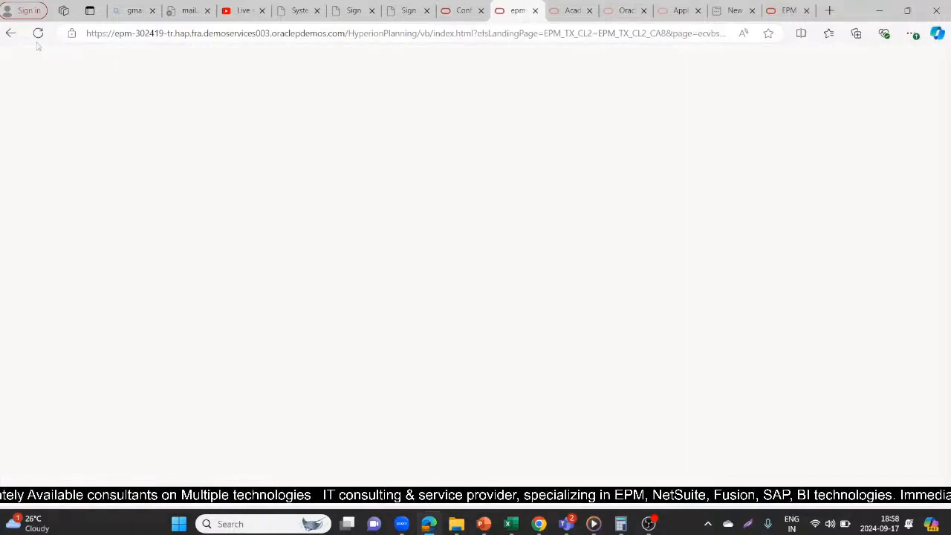
pyautogui.click(39, 37)
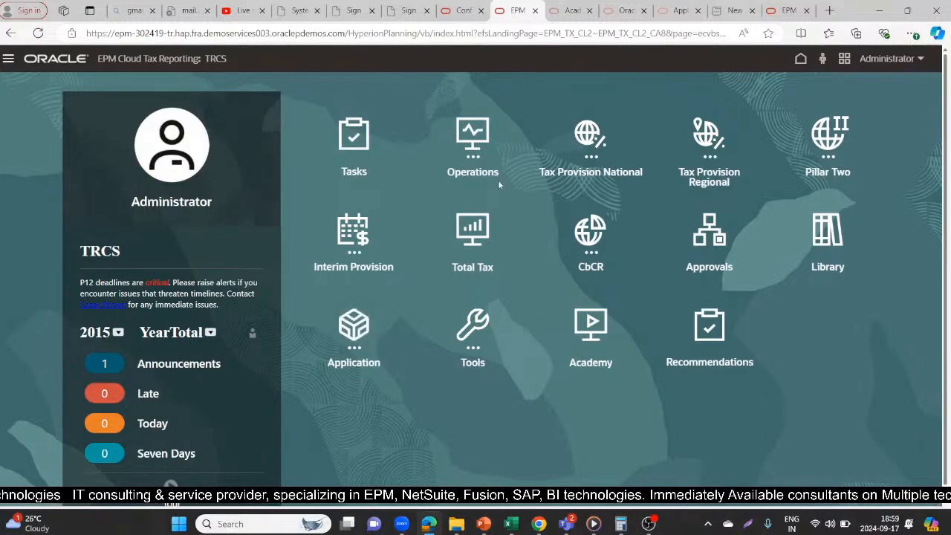
pyautogui.click(593, 141)
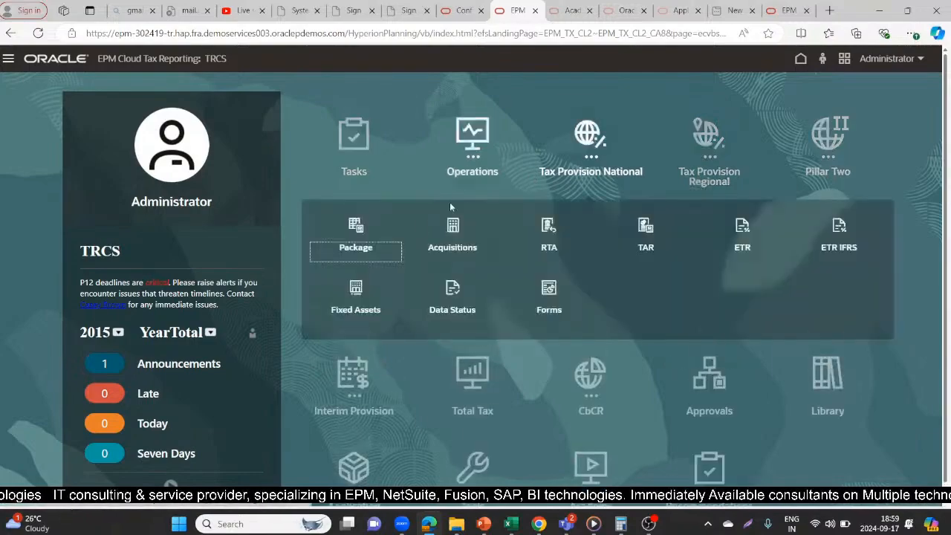
pyautogui.click(356, 232)
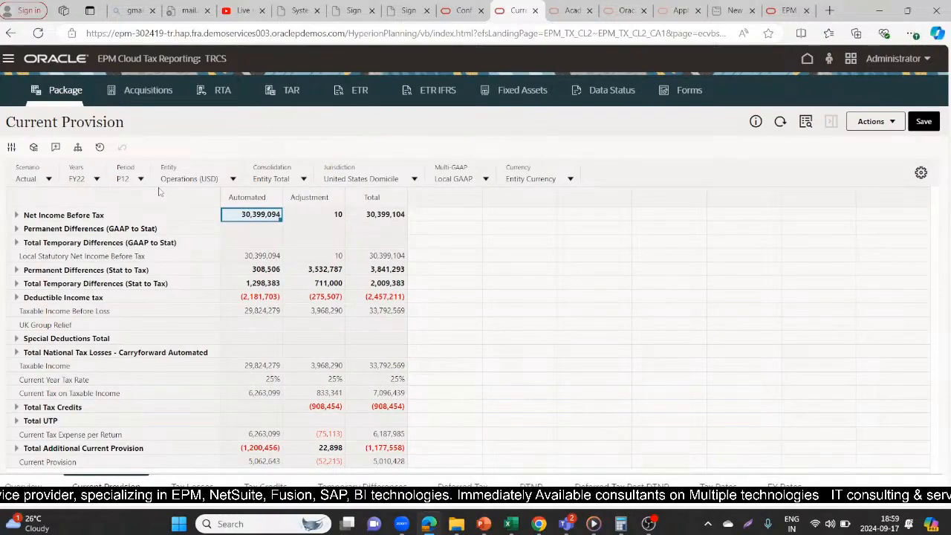
pyautogui.click(463, 10)
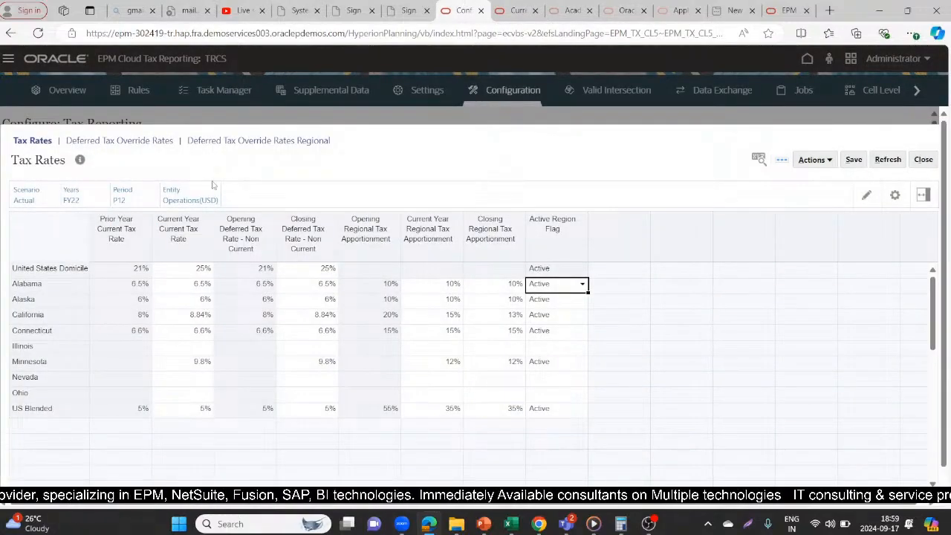
# - Refresh the Current Provision form, select the Taxable Income row and expand Total Tax Credits
pyautogui.click(518, 10)
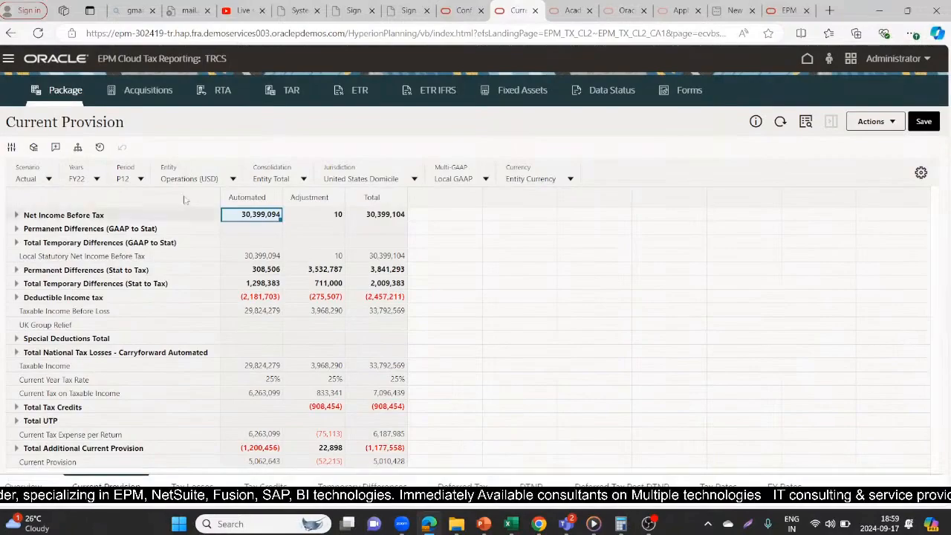
pyautogui.click(780, 123)
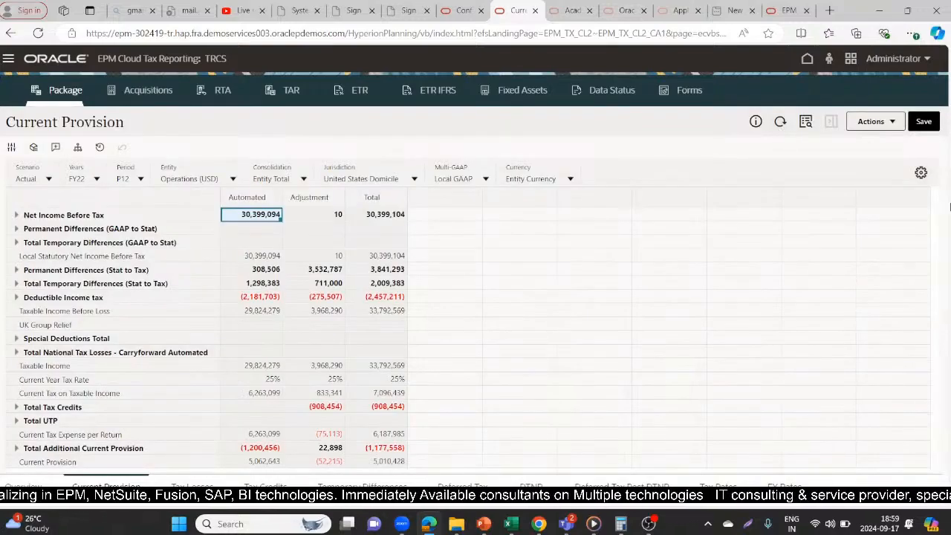
pyautogui.moveTo(928, 245); pyautogui.dragTo(934, 272)
pyautogui.click(121, 268)
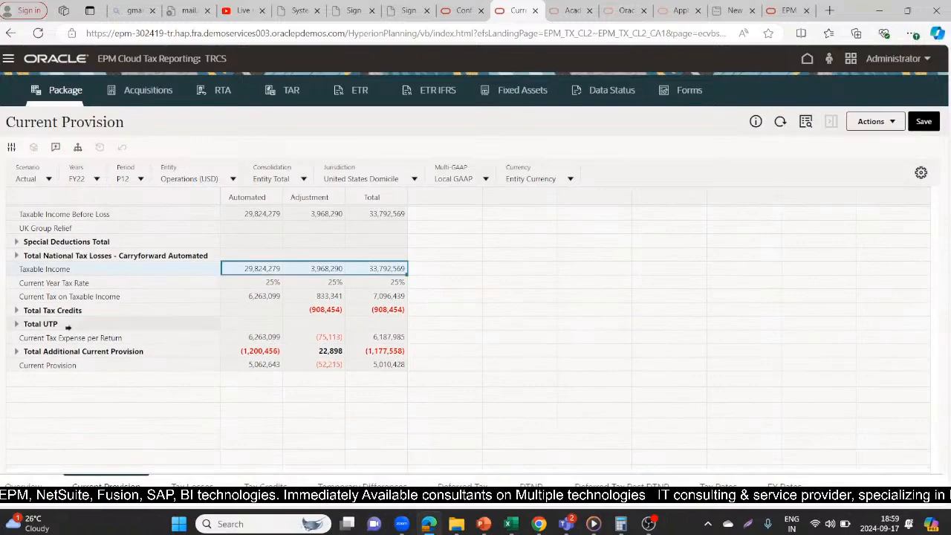
pyautogui.click(15, 311)
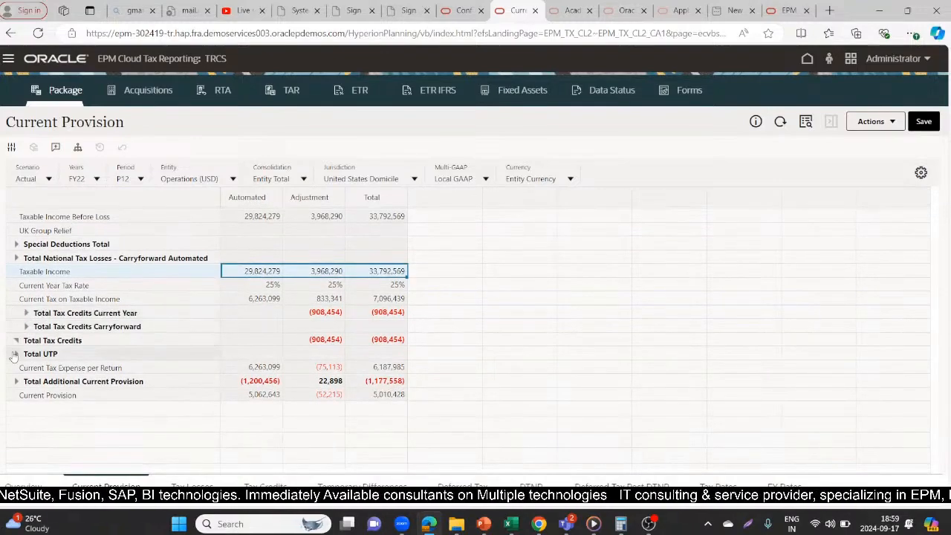
# - Check the Current Year Tax Rate and Current Tax on Taxable Income across the Automated, Adjustment and Total columns
pyautogui.click(258, 286)
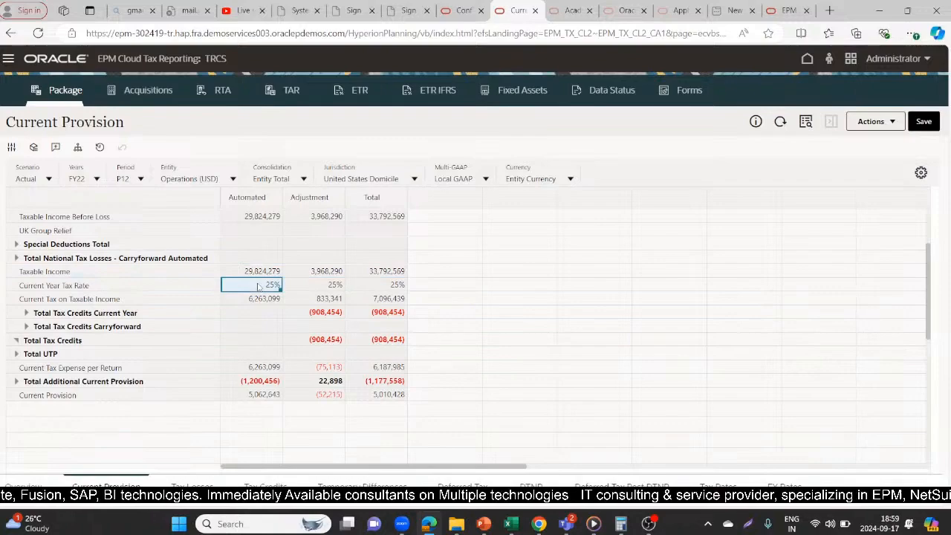
pyautogui.click(313, 290)
pyautogui.click(358, 292)
pyautogui.click(247, 290)
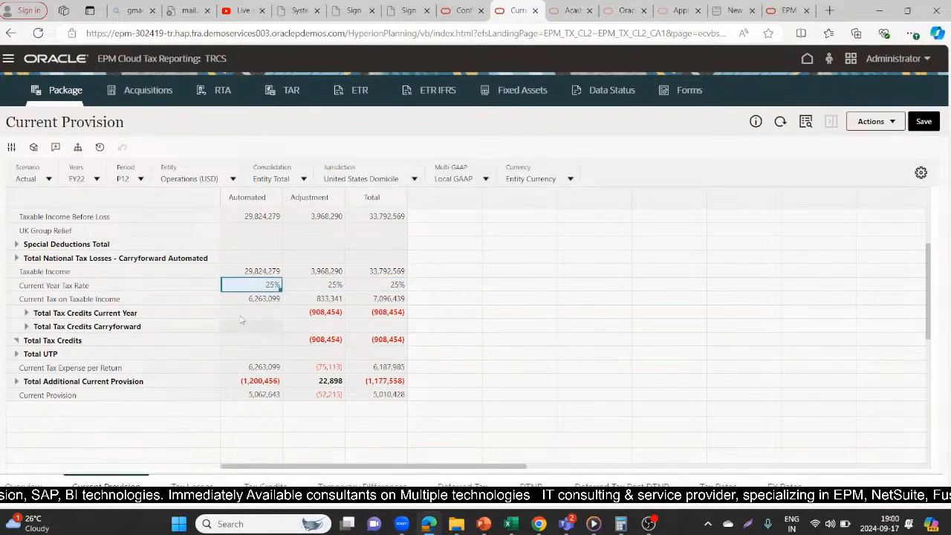
pyautogui.click(247, 300)
pyautogui.click(297, 301)
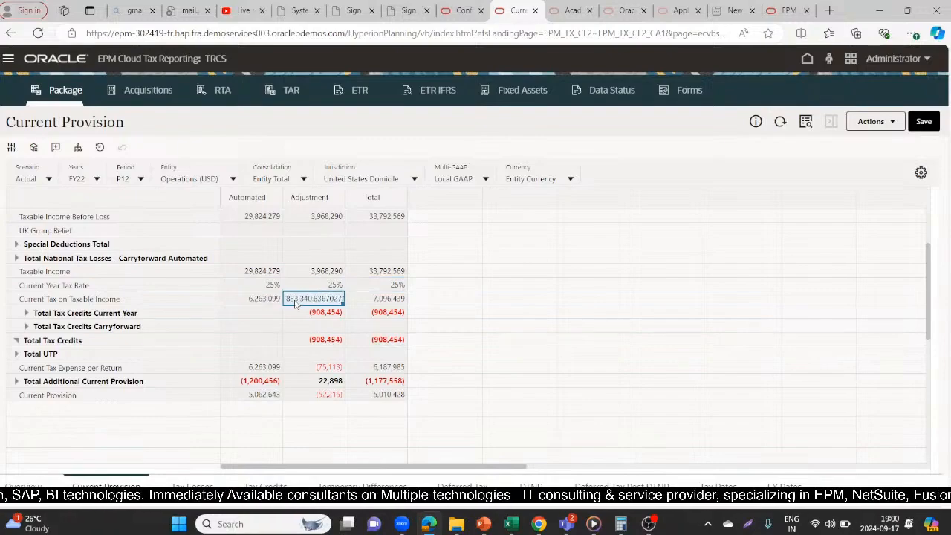
pyautogui.click(368, 299)
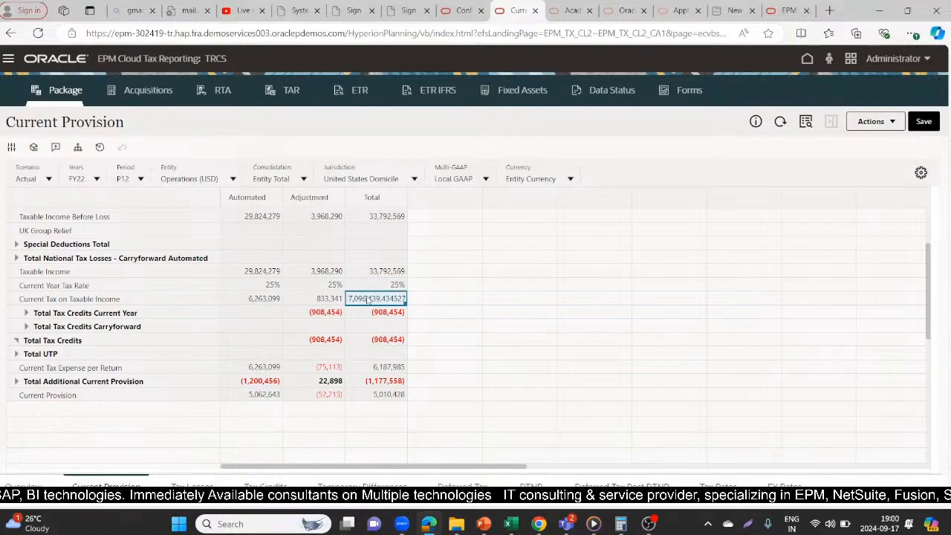
# - Open the Deferred Tax Override Rates form in the configuration and set the Misc Accrual current year override rate to 40%
pyautogui.click(462, 7)
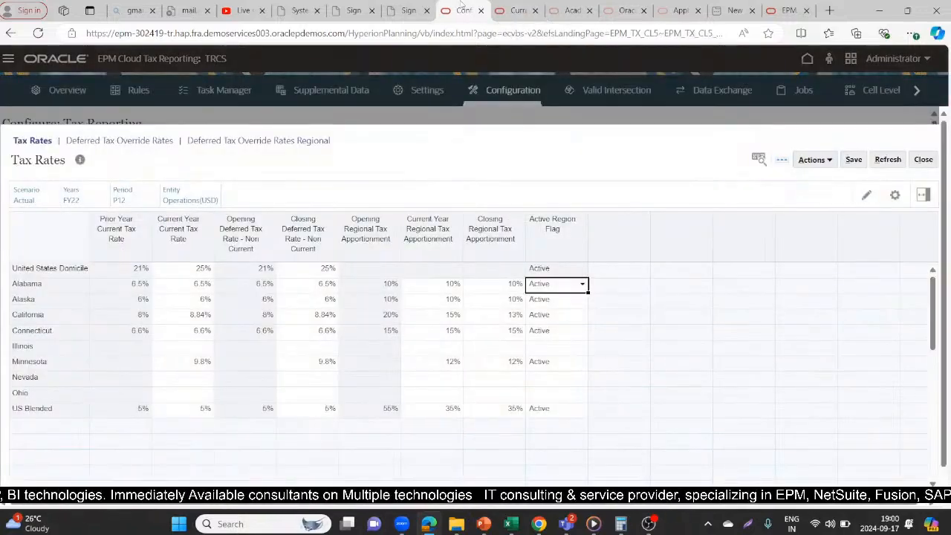
pyautogui.click(148, 141)
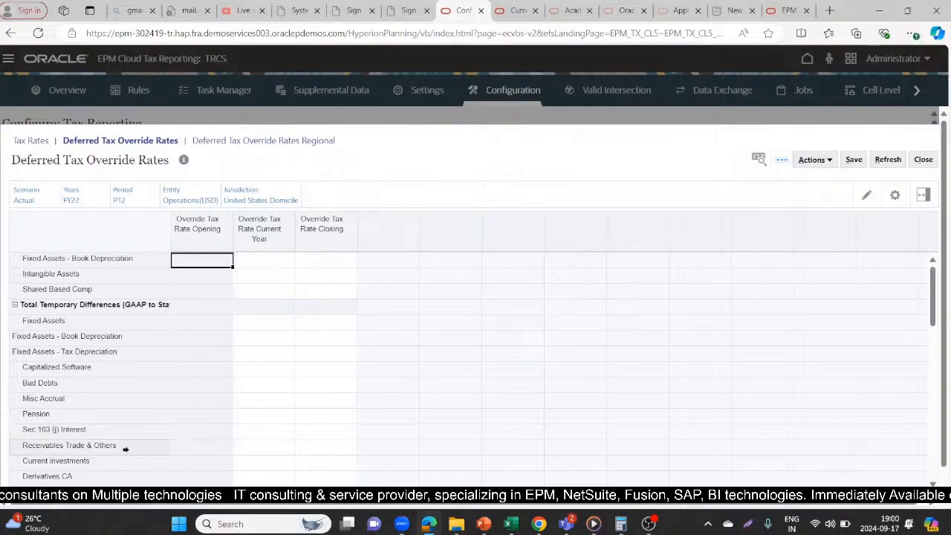
pyautogui.moveTo(935, 287); pyautogui.dragTo(936, 311)
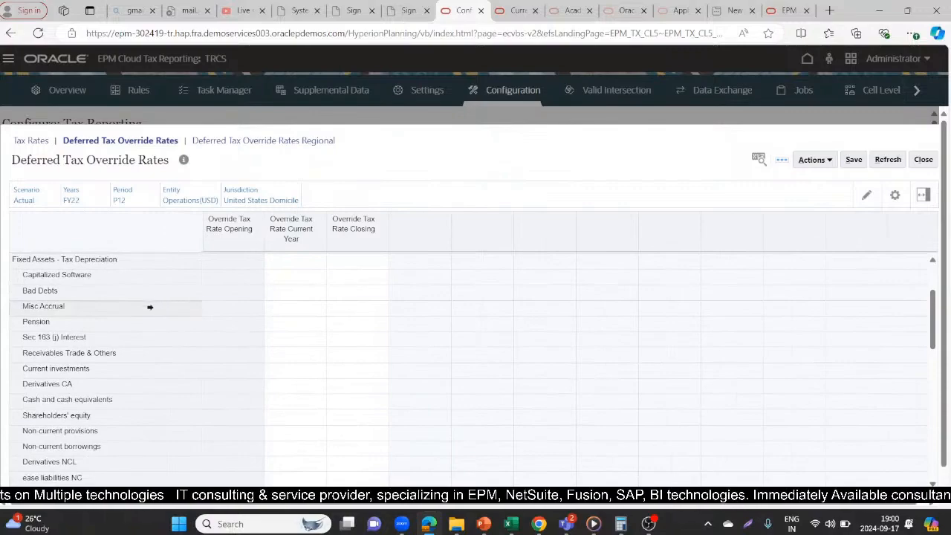
pyautogui.click(246, 309)
pyautogui.doubleClick(287, 307)
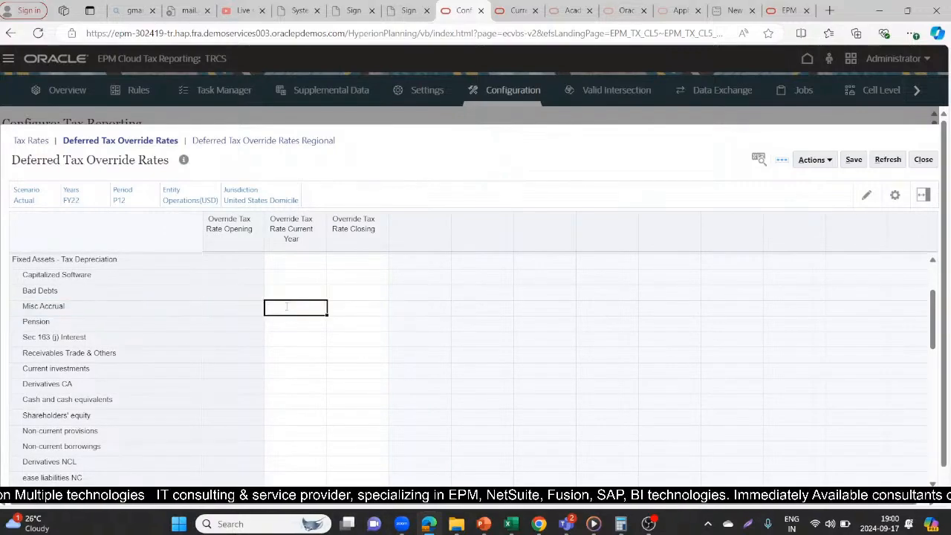
pyautogui.write('30')
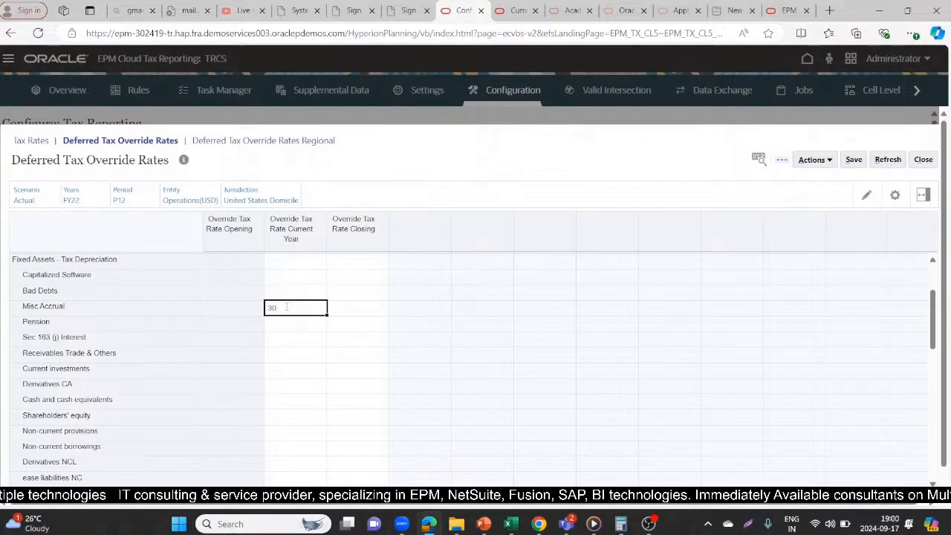
pyautogui.press('BackSpace')
pyautogui.press('BackSpace')
pyautogui.write('40')
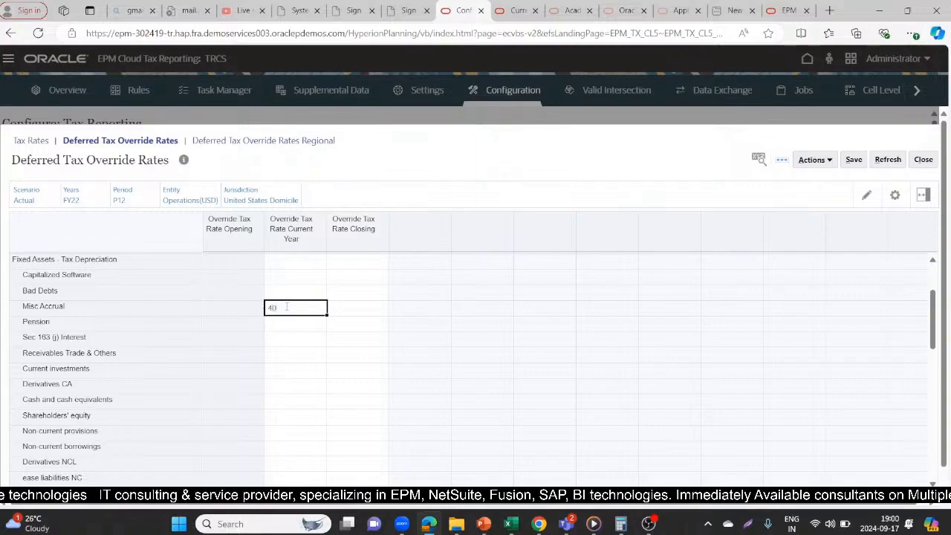
pyautogui.write('%')
pyautogui.press('Tab')
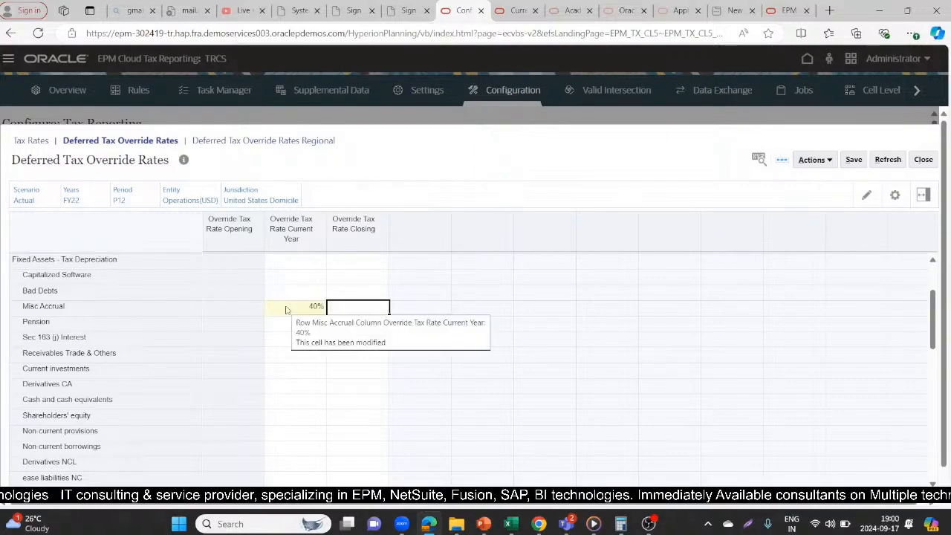
# - Set the Misc Accrual closing override tax rate to 30% and save the form
pyautogui.write('30')
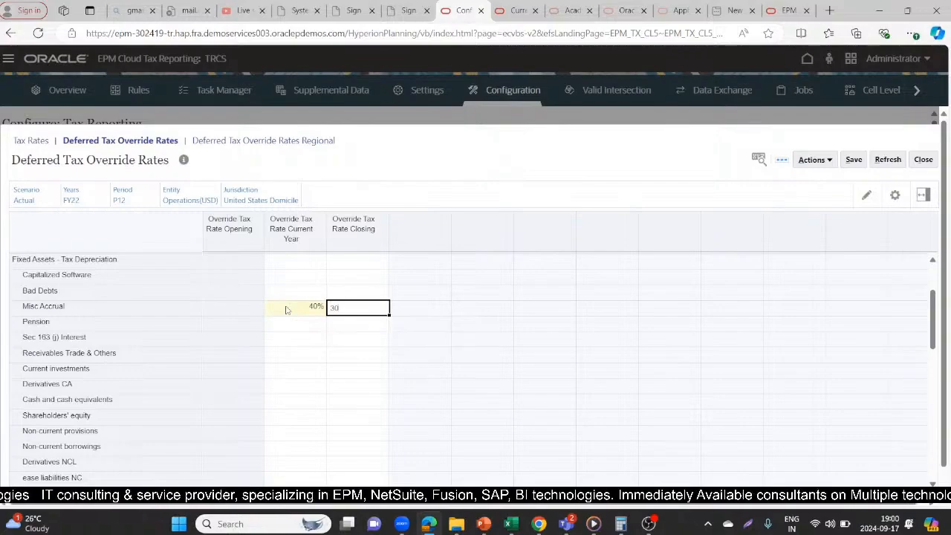
pyautogui.write('%')
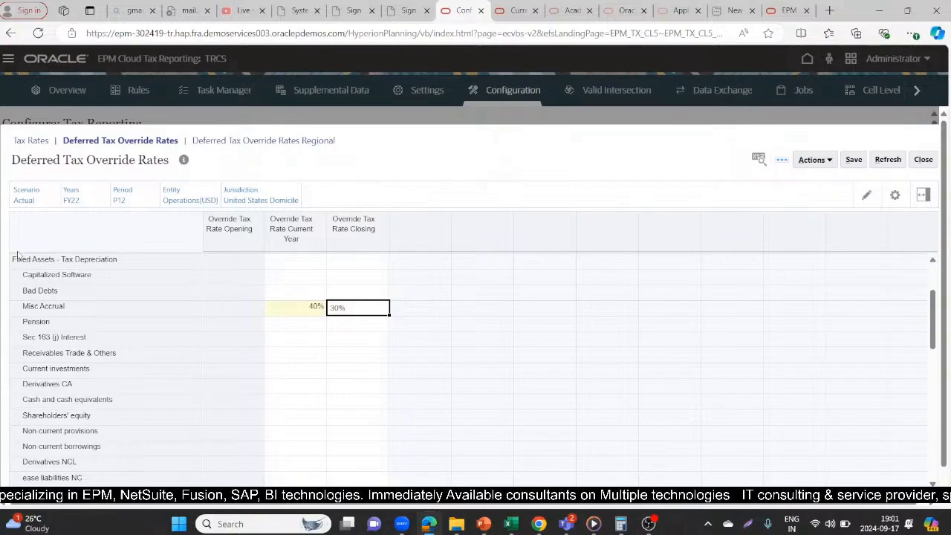
pyautogui.click(855, 161)
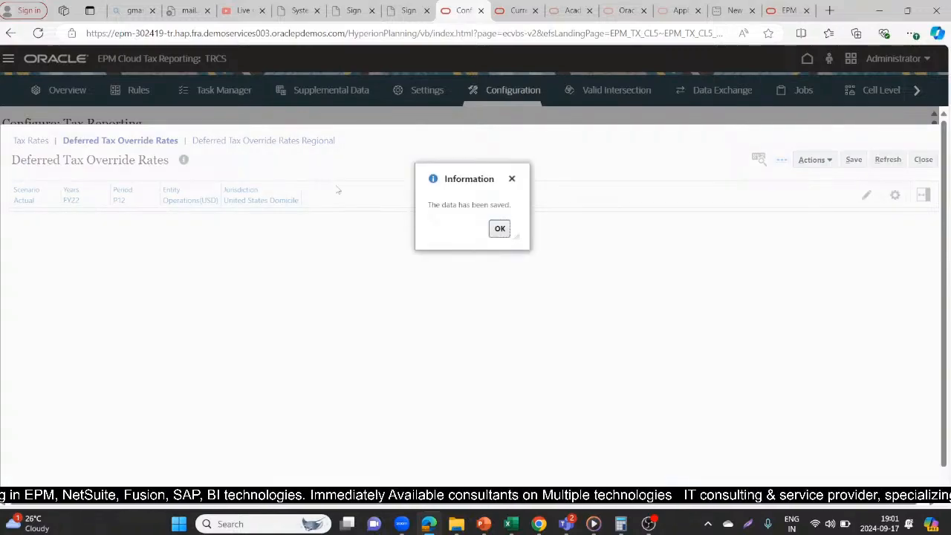
pyautogui.click(500, 230)
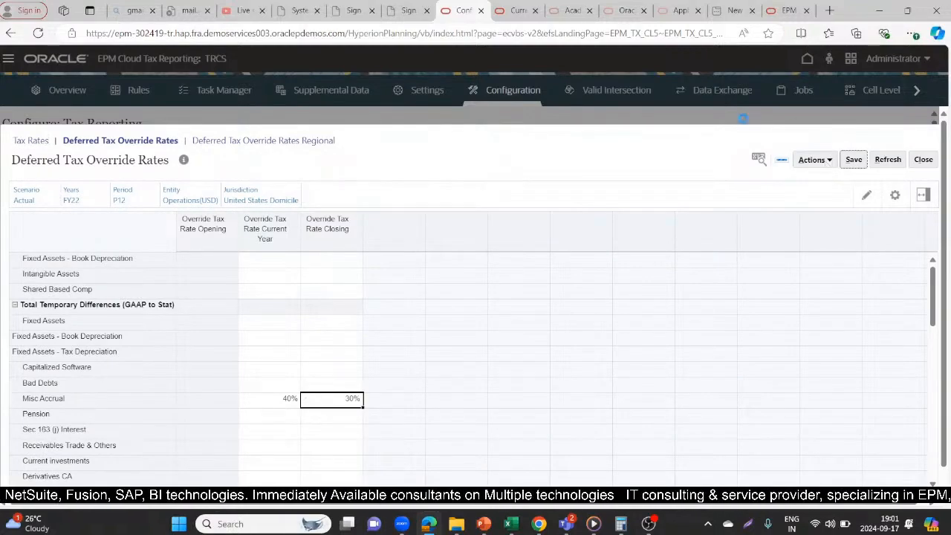
# - Recheck the saved Deferred Tax Override Rates form and look through the rows of the Current Provision form
pyautogui.click(524, 5)
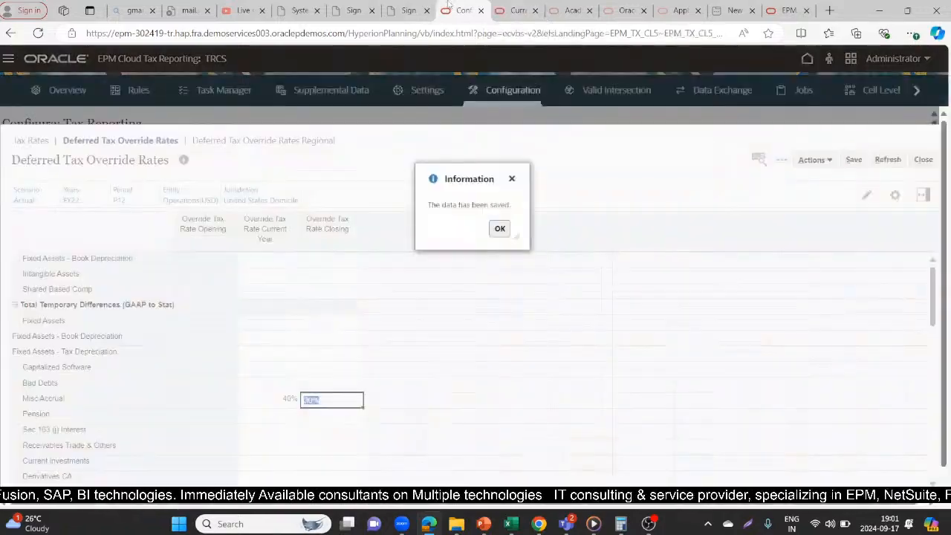
pyautogui.click(449, 6)
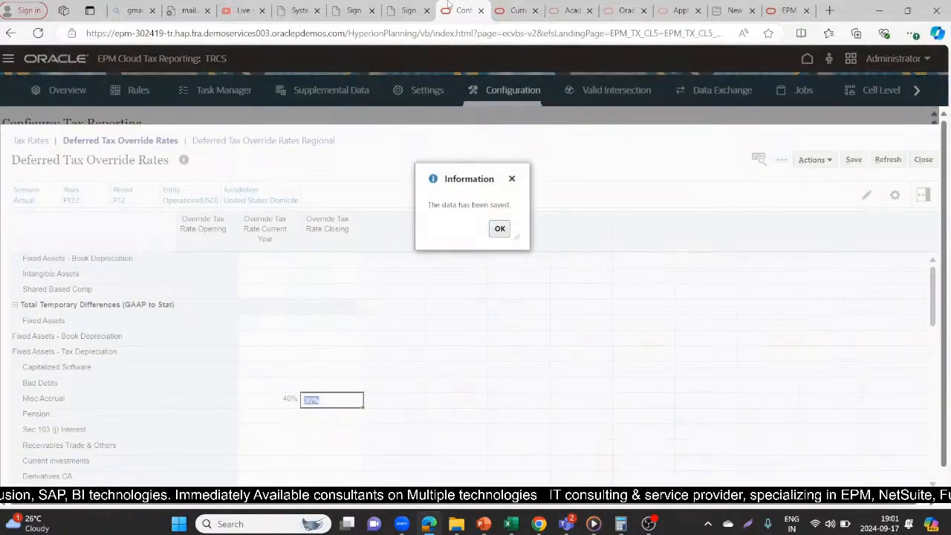
pyautogui.click(518, 11)
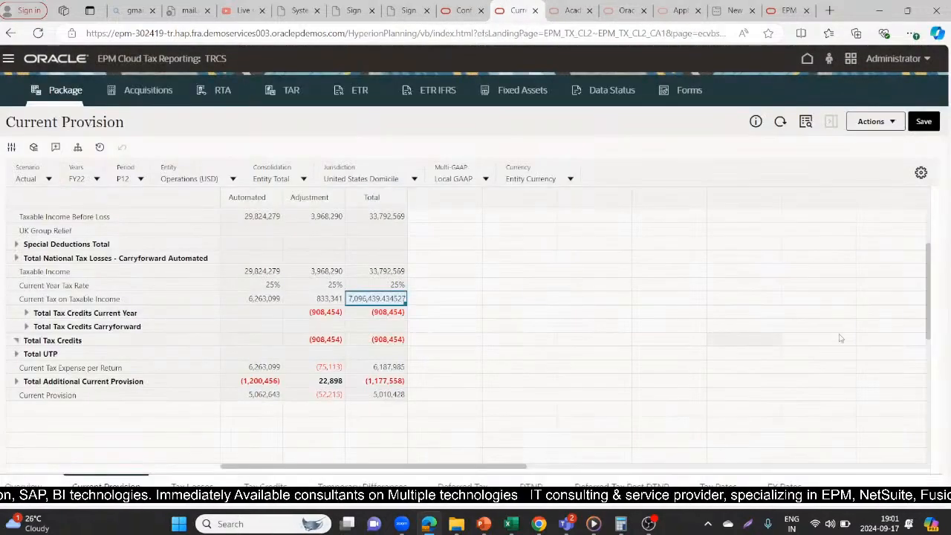
pyautogui.moveTo(927, 303); pyautogui.dragTo(927, 220)
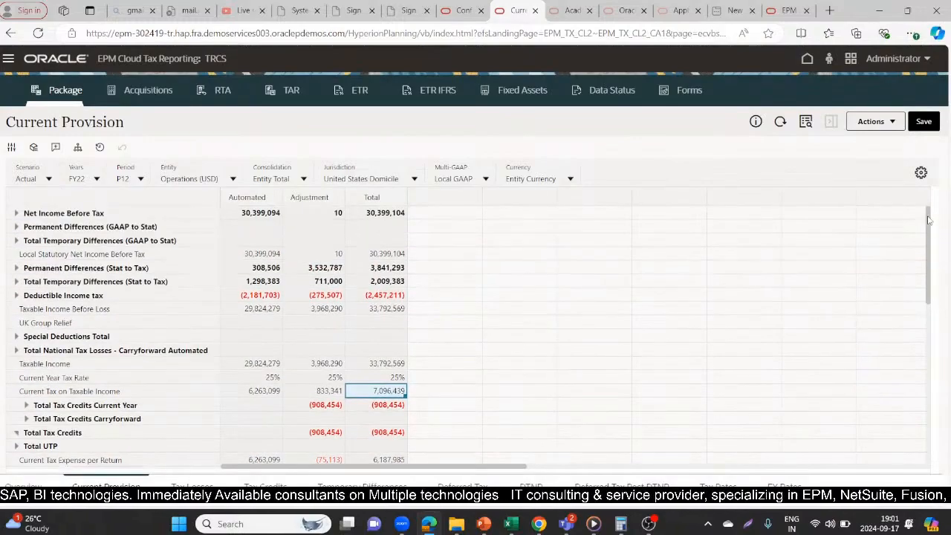
pyautogui.scroll(-3, 928, 220)
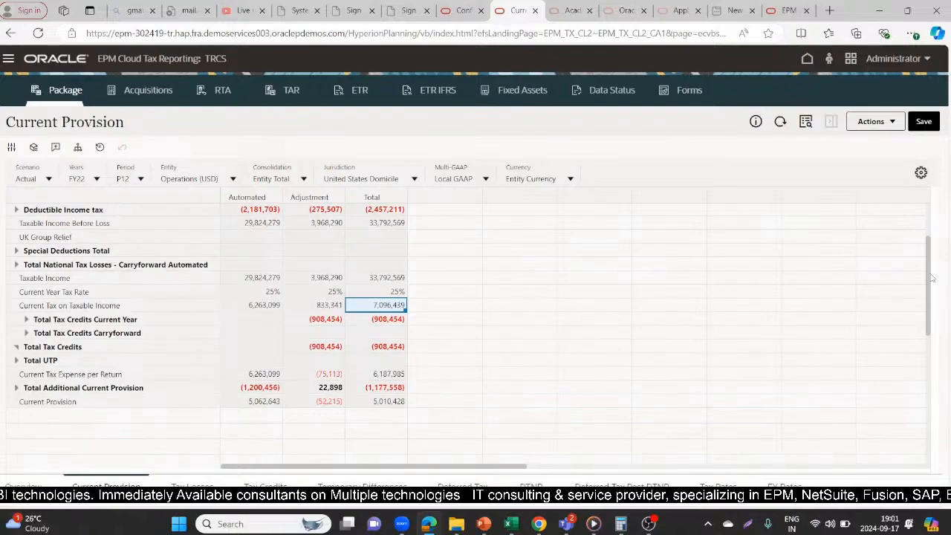
pyautogui.scroll(3, 927, 286)
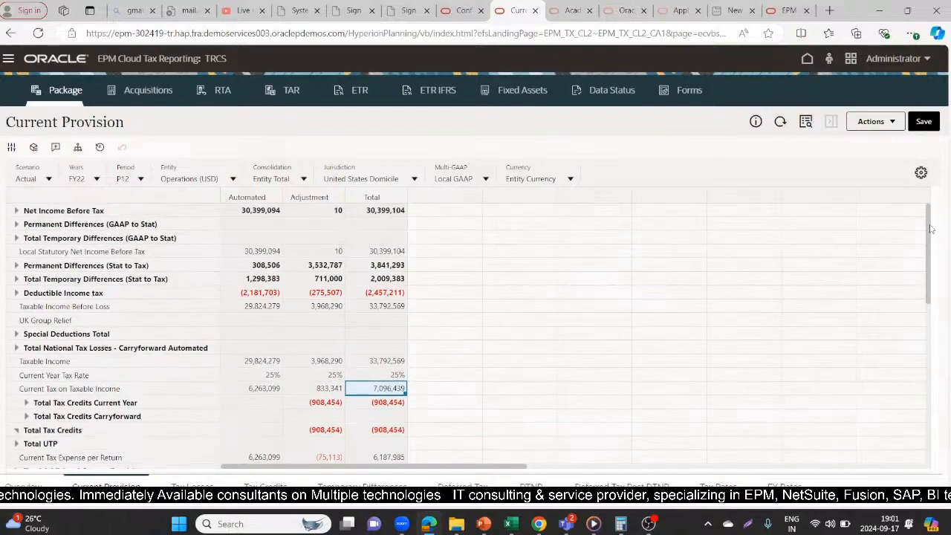
# - Expand the GAAP to Stat permanent and temporary differences and the Stat to Tax permanent differences, and review their line items
pyautogui.click(16, 223)
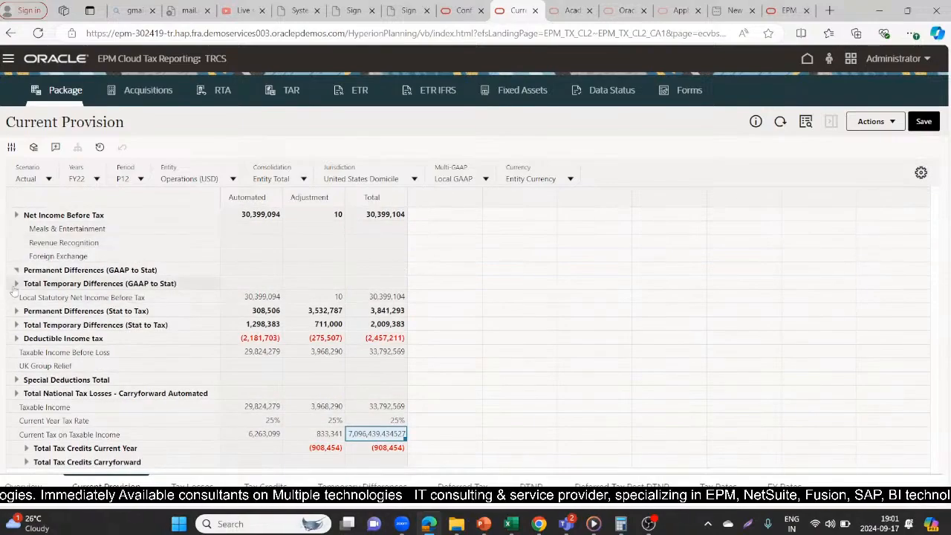
pyautogui.click(16, 284)
pyautogui.click(16, 298)
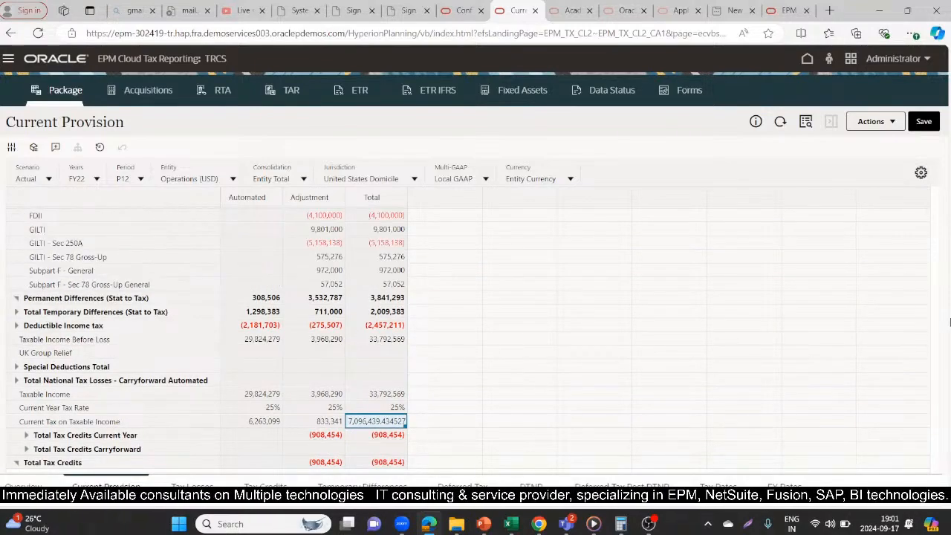
pyautogui.scroll(2, 928, 279)
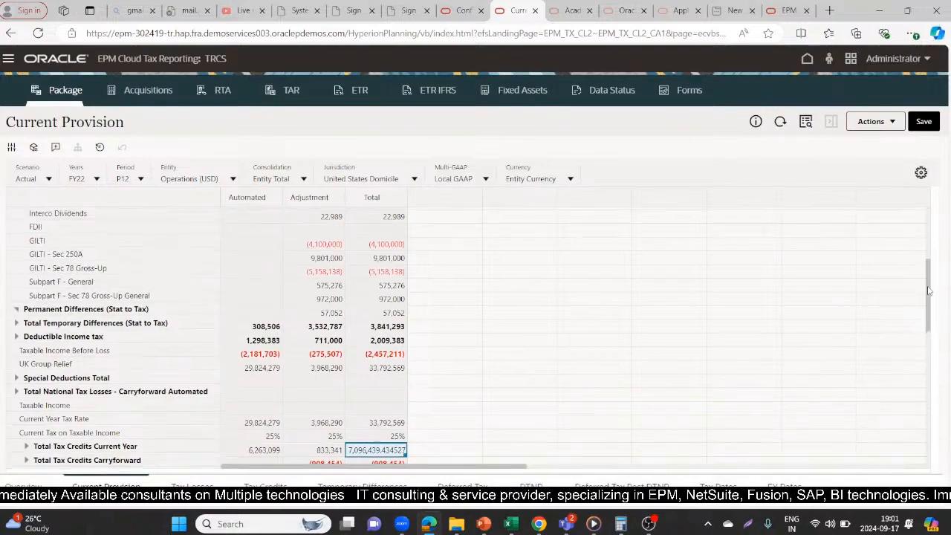
pyautogui.scroll(1, 928, 276)
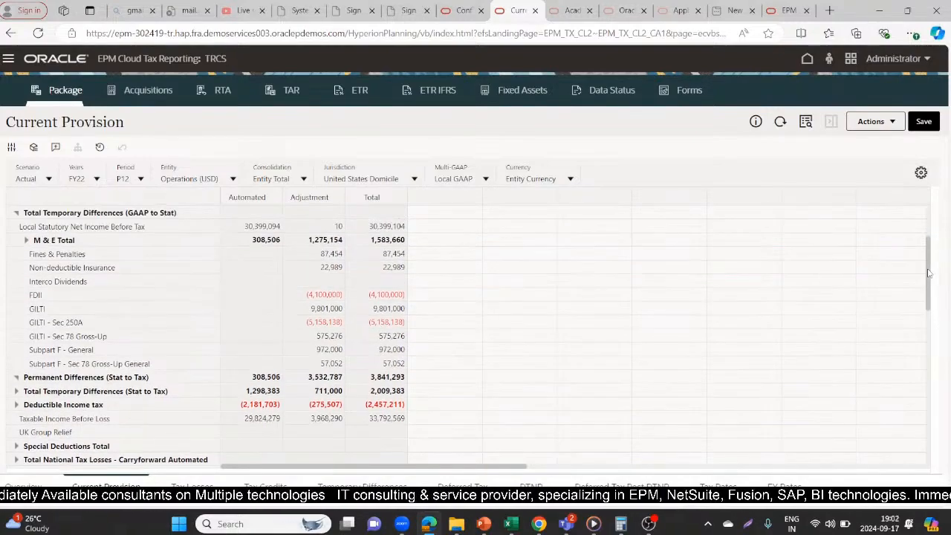
pyautogui.scroll(1, 928, 273)
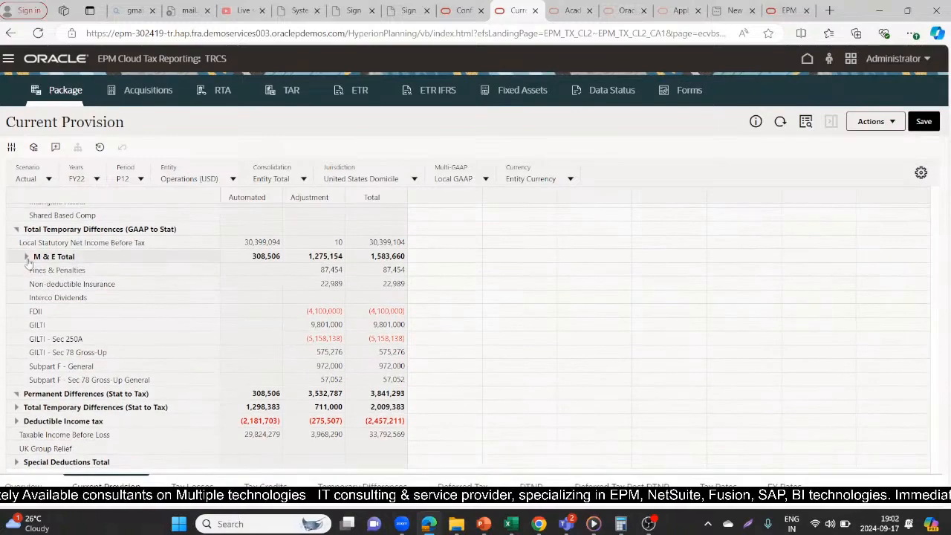
pyautogui.scroll(-3, 28, 264)
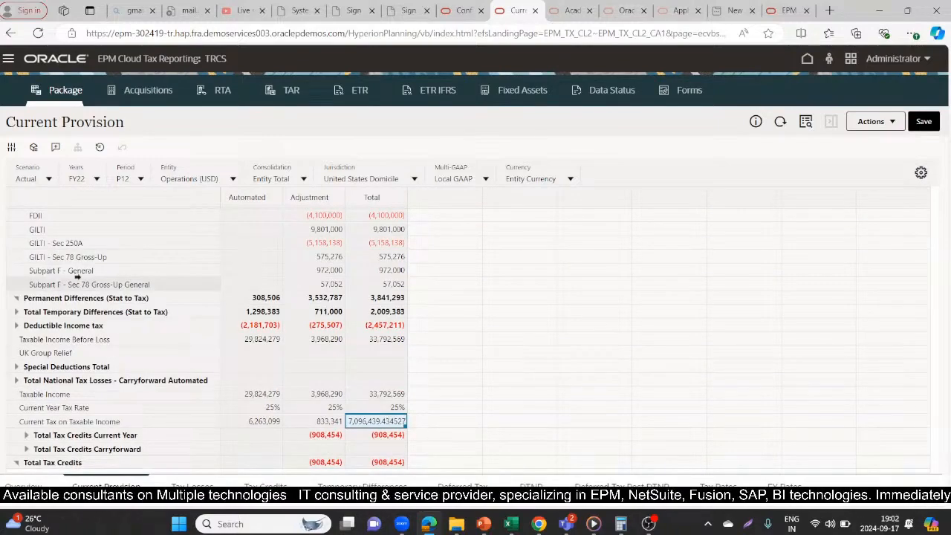
# - Expand Deductible Income tax, Special Deductions Total and Total National Tax Losses - Carryforward Automated to view their line items
pyautogui.click(15, 326)
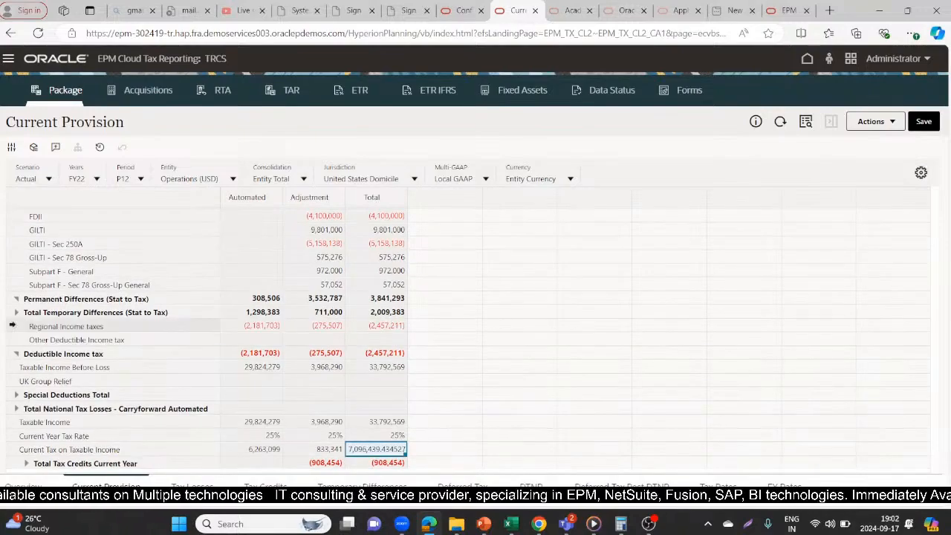
pyautogui.click(13, 396)
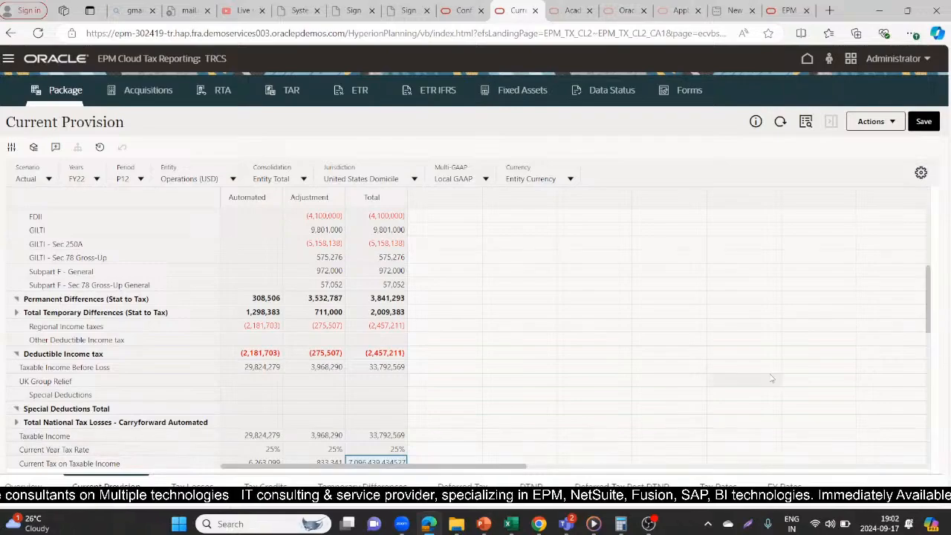
pyautogui.moveTo(928, 287); pyautogui.dragTo(928, 320)
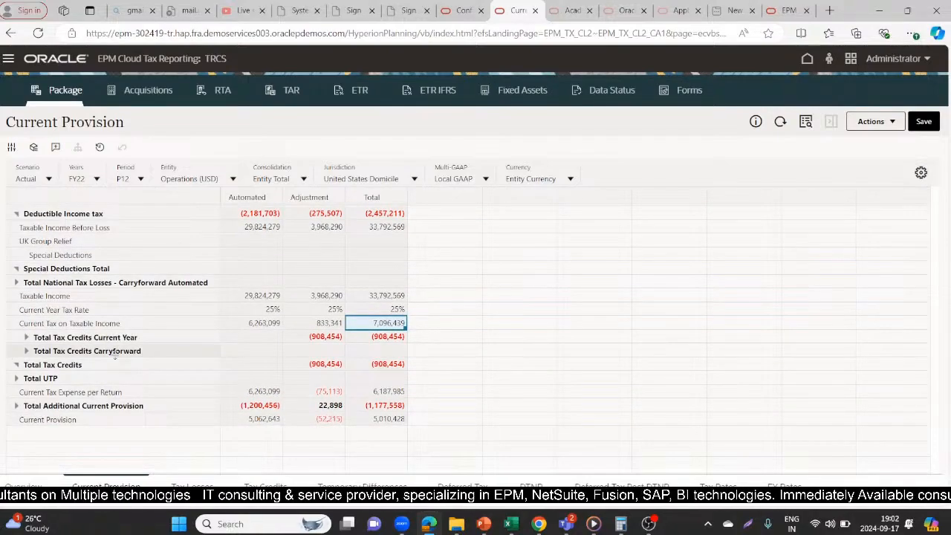
pyautogui.click(15, 282)
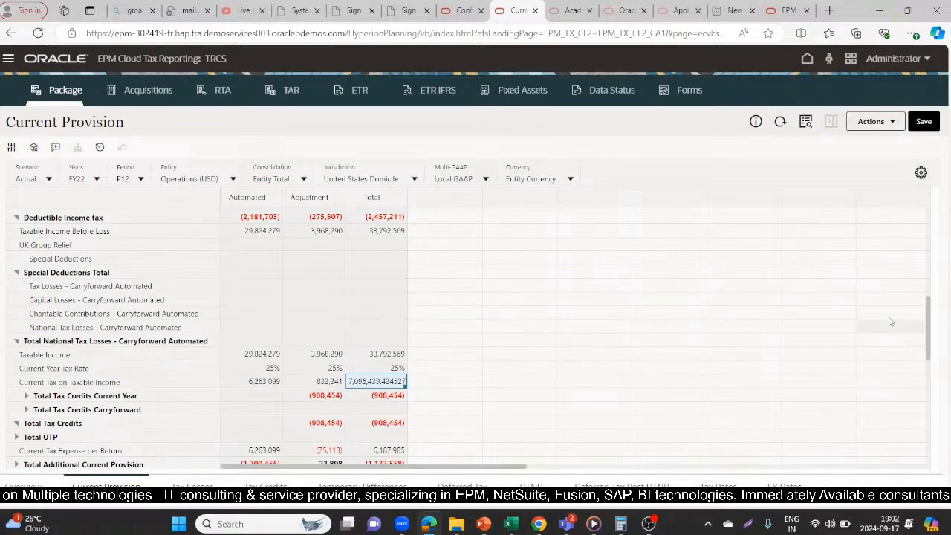
# - Expand Net Income Before Tax, Book Adjustments to NIBT and NIBT Total Book Reclass to view their line items
pyautogui.moveTo(928, 318); pyautogui.dragTo(933, 188)
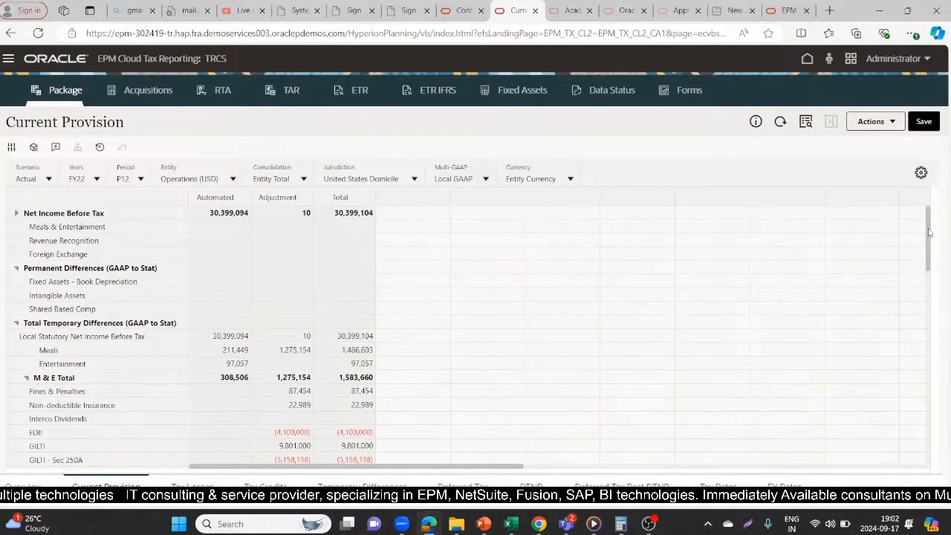
pyautogui.click(17, 215)
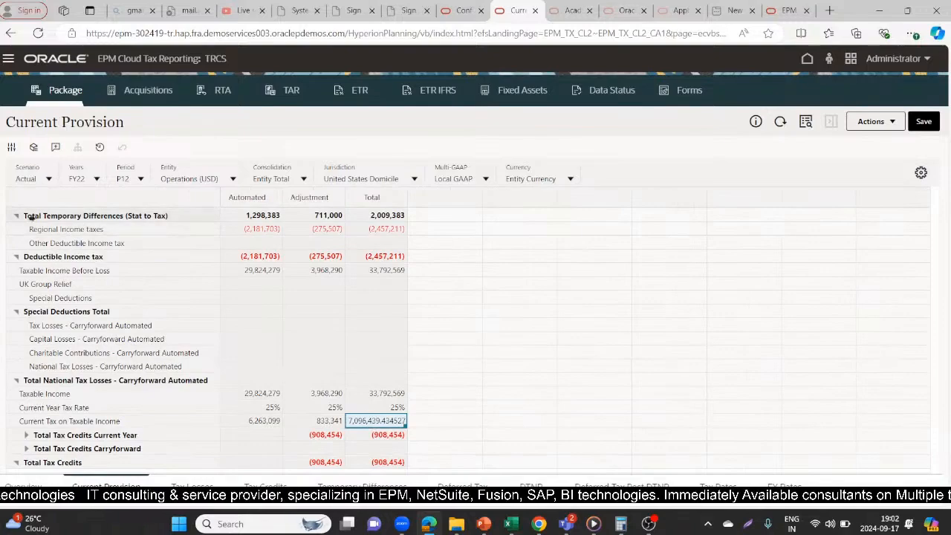
pyautogui.scroll(1, 20, 220)
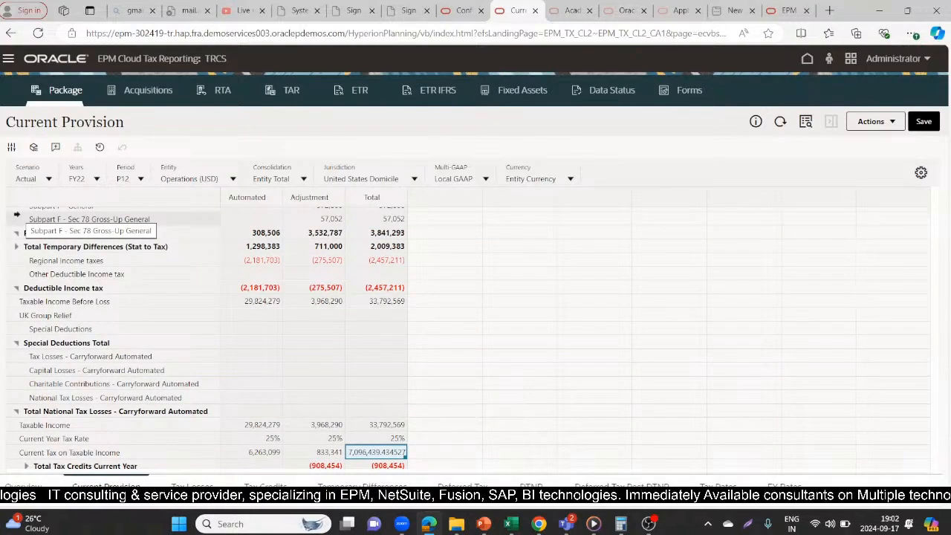
pyautogui.moveTo(927, 303); pyautogui.dragTo(928, 225)
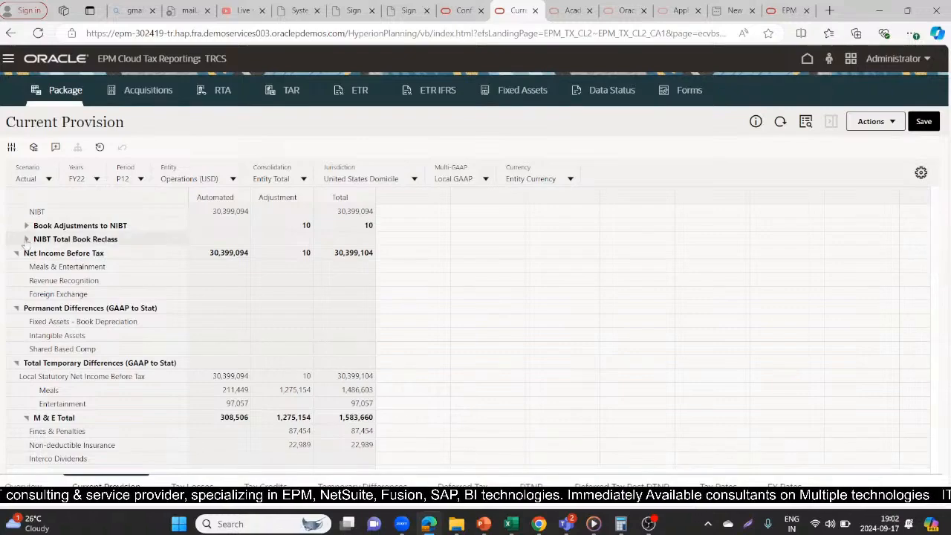
pyautogui.click(27, 226)
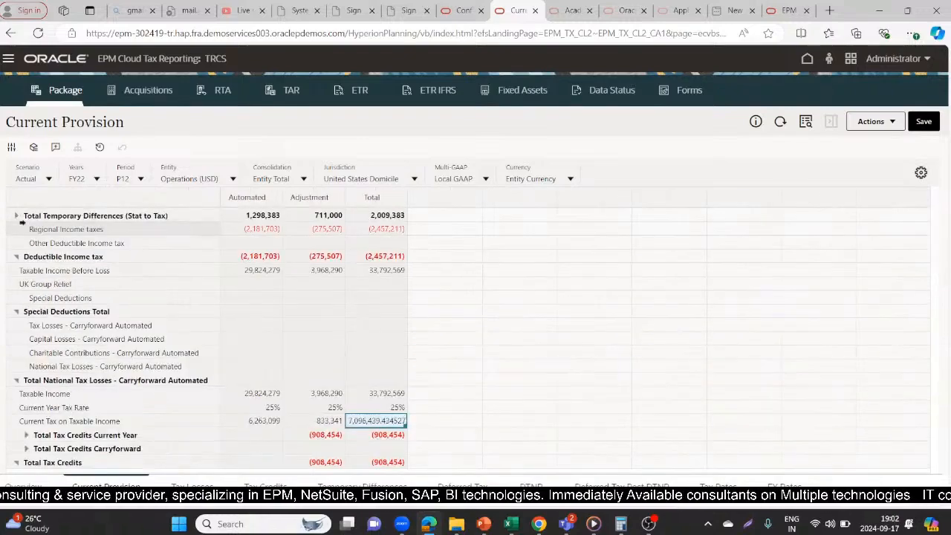
pyautogui.moveTo(929, 318); pyautogui.dragTo(932, 219)
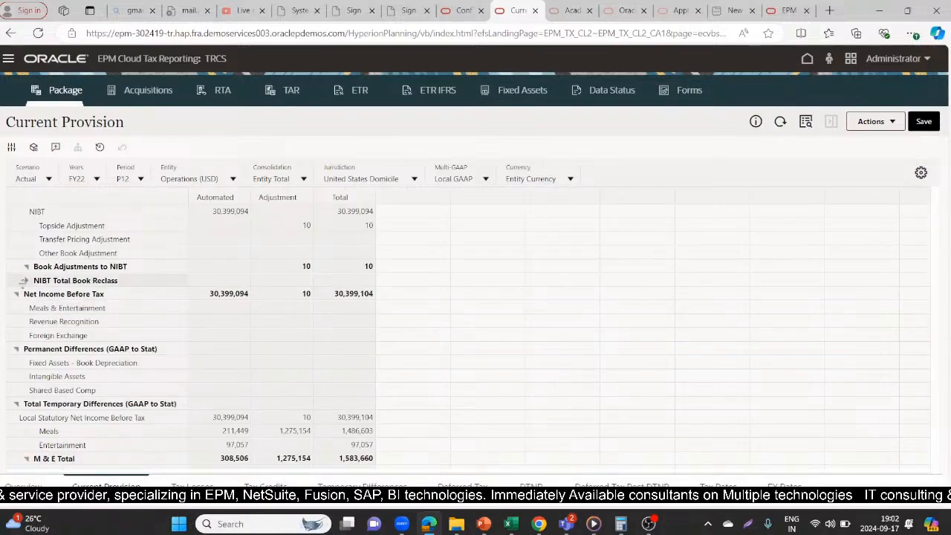
pyautogui.click(26, 281)
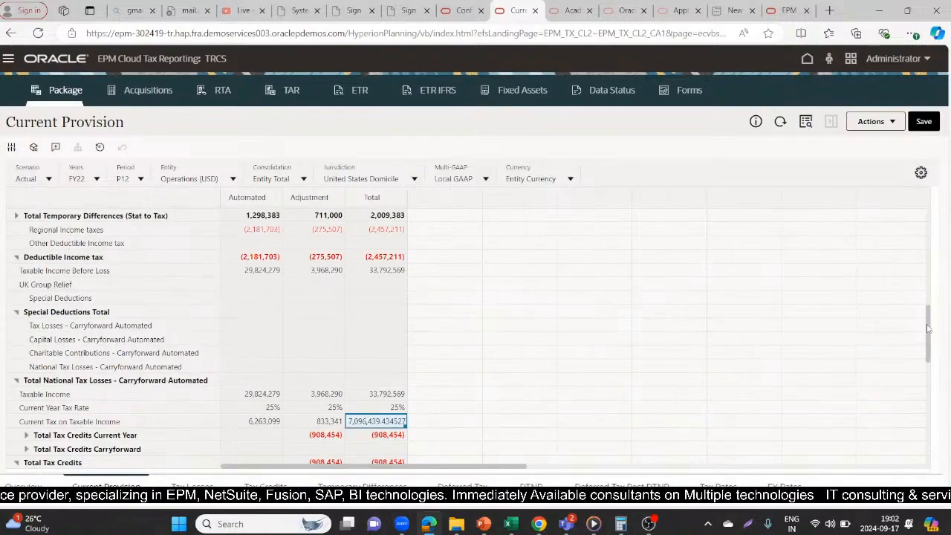
pyautogui.click(927, 295)
pyautogui.moveTo(927, 308); pyautogui.dragTo(931, 214)
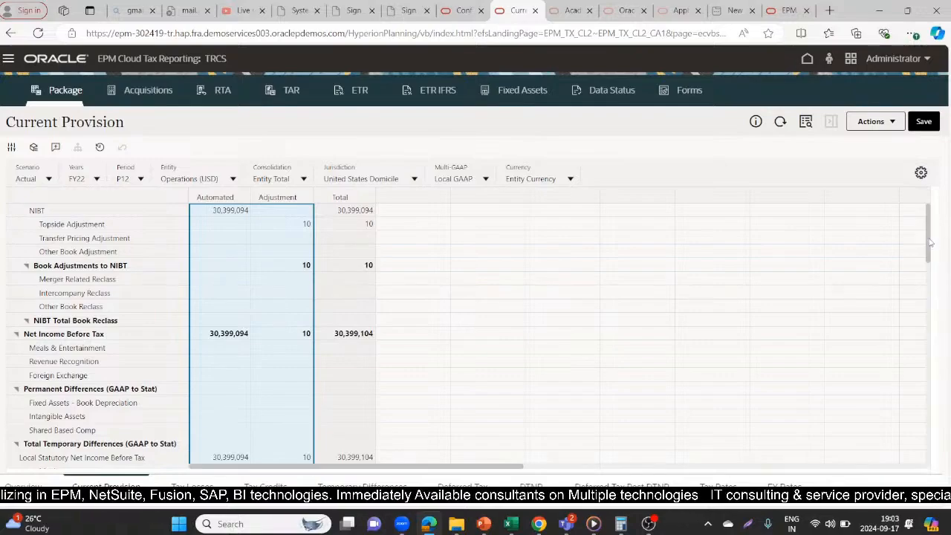
# - Expand Total Tax Credits Current Year, Total Tax Credits Carryforward and Total UTP to view their line items
pyautogui.moveTo(930, 242); pyautogui.dragTo(909, 362)
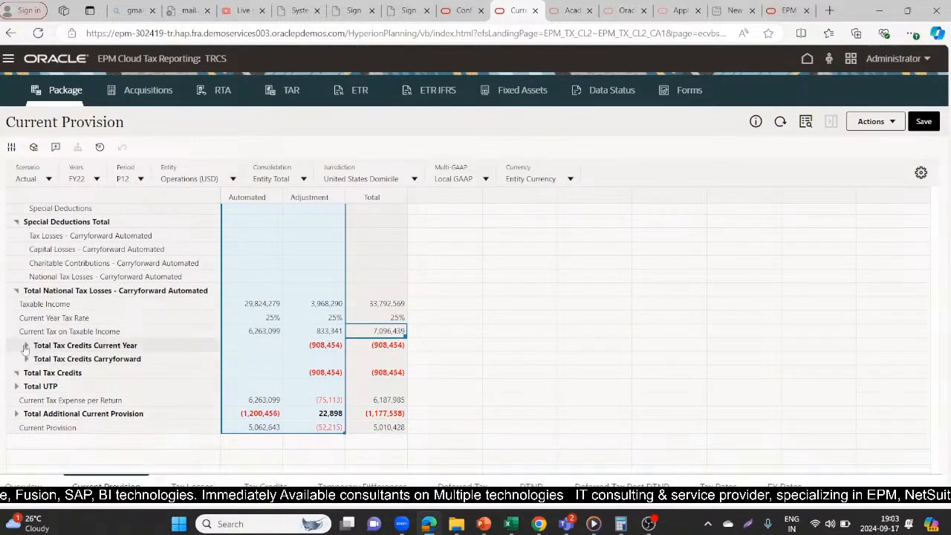
pyautogui.click(23, 345)
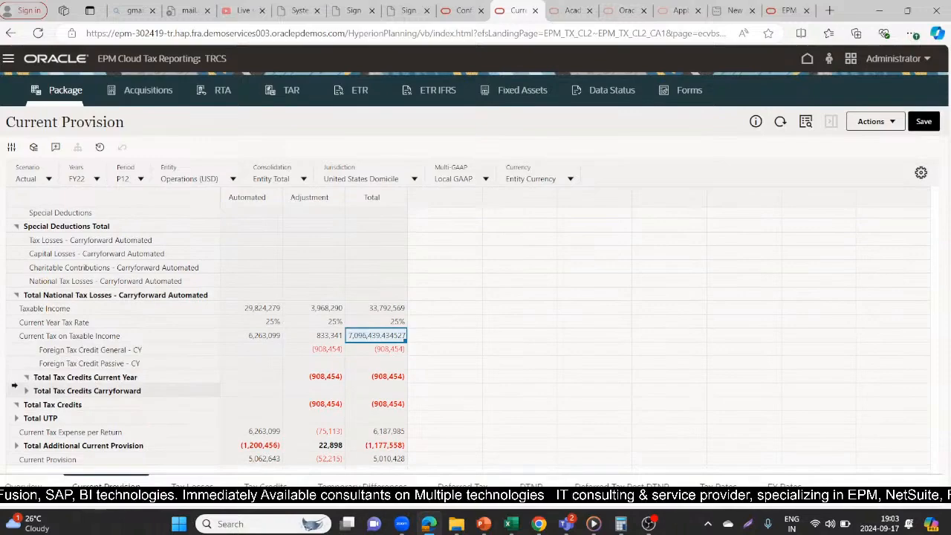
pyautogui.click(26, 392)
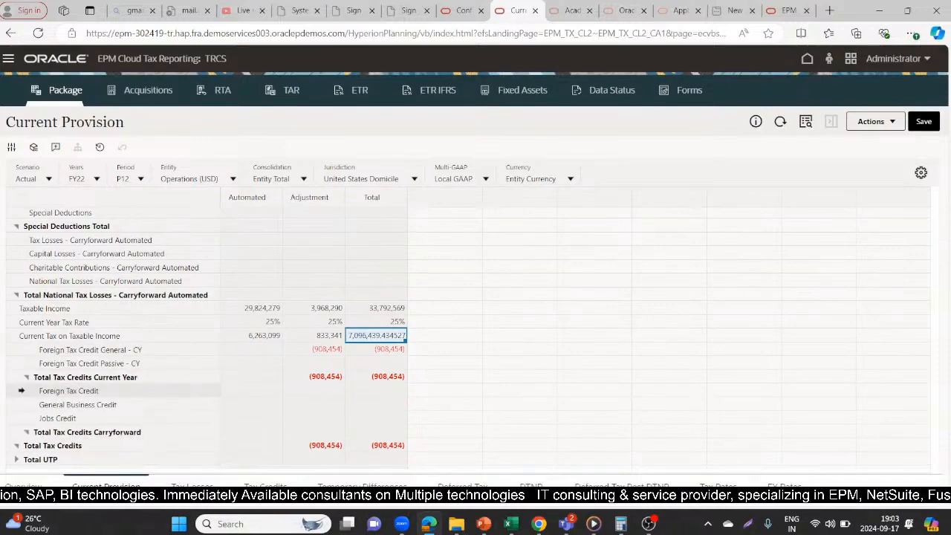
pyautogui.click(17, 460)
pyautogui.moveTo(930, 326); pyautogui.dragTo(914, 209)
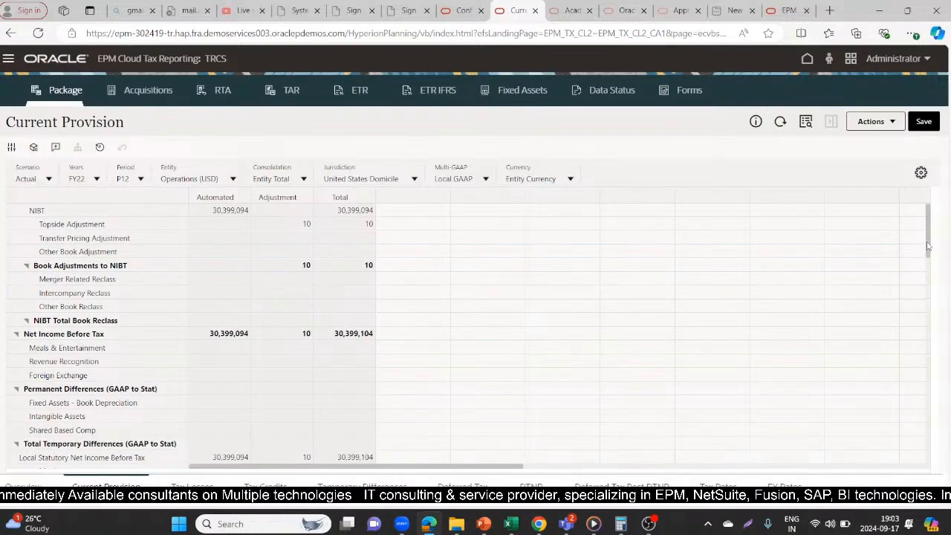
# - Search the Current Provision form for "Misc"
pyautogui.click(808, 123)
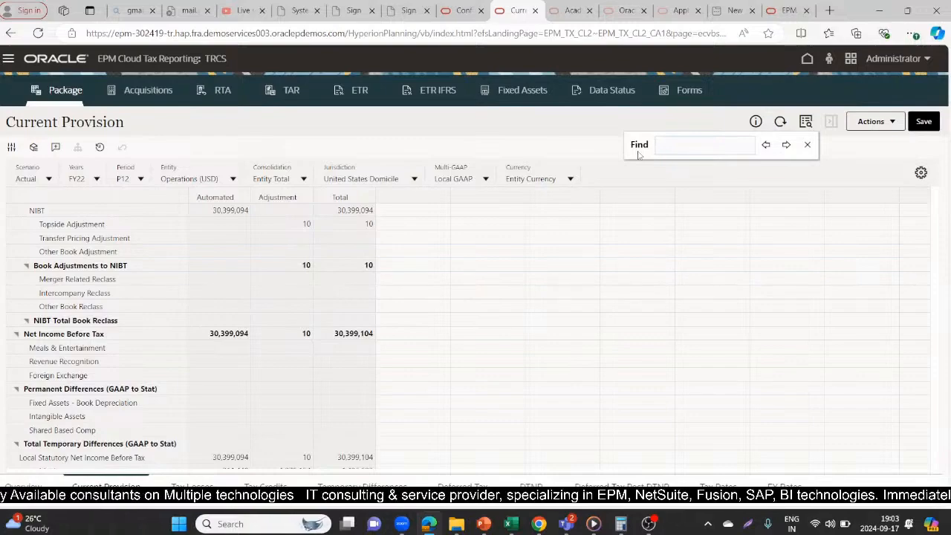
pyautogui.write('Mi')
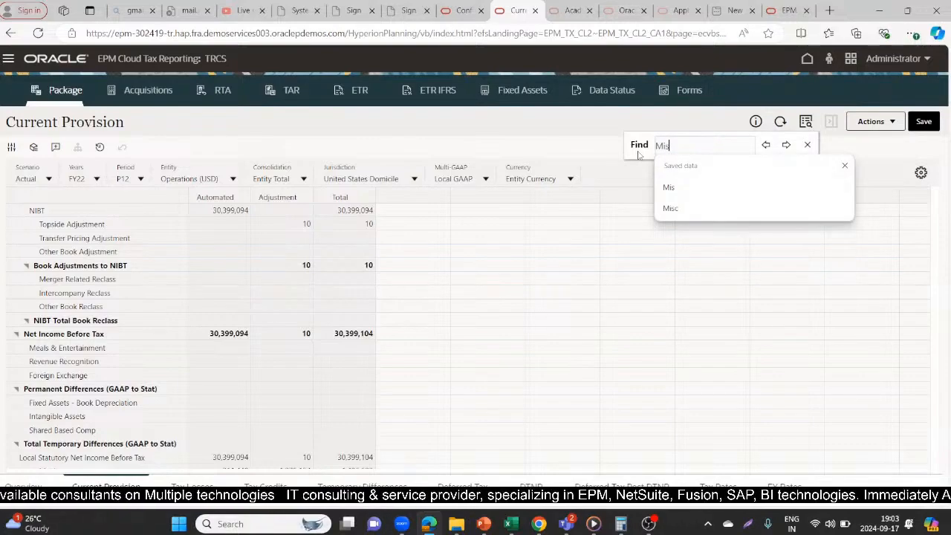
pyautogui.write('s')
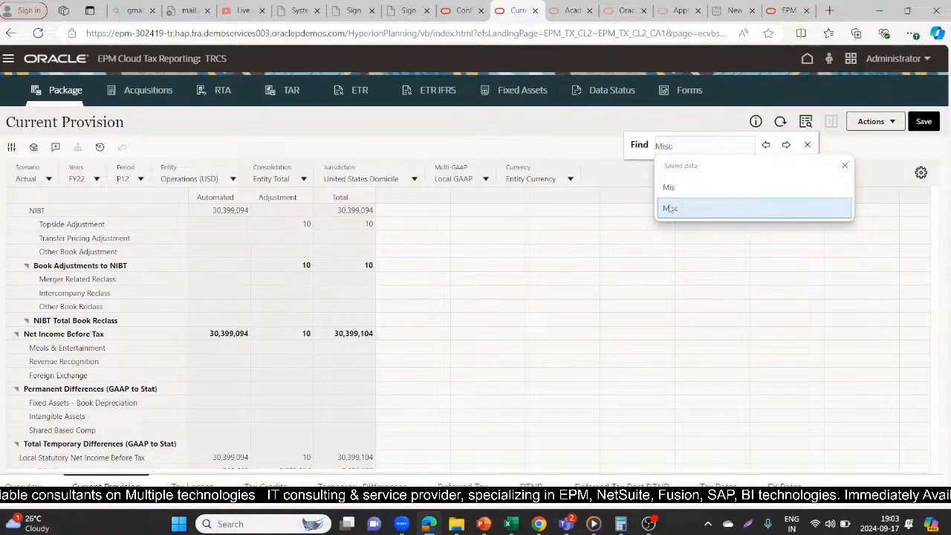
pyautogui.click(671, 208)
pyautogui.click(646, 253)
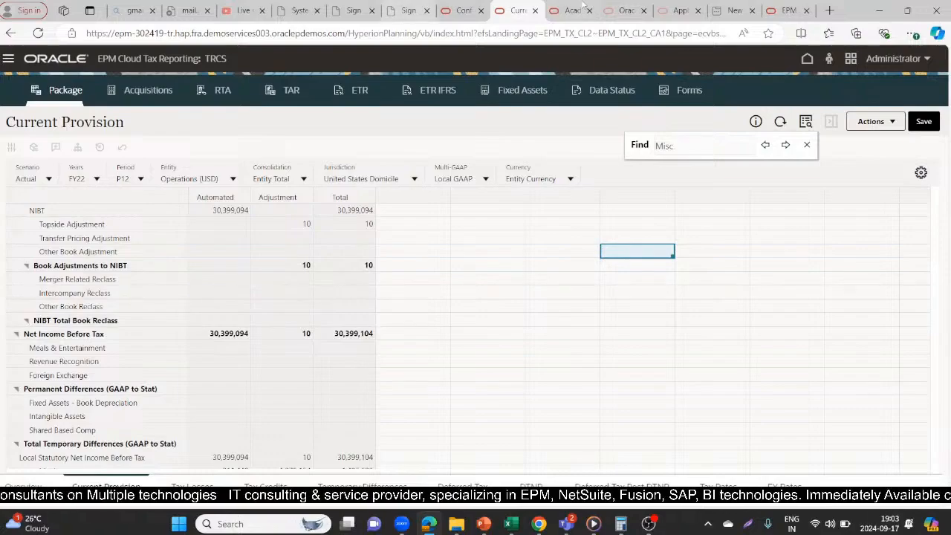
# - Dismiss the save confirmation on the Deferred Tax Override Rates form, check the Misc Accrual row, and return to Current Provision
pyautogui.click(463, 7)
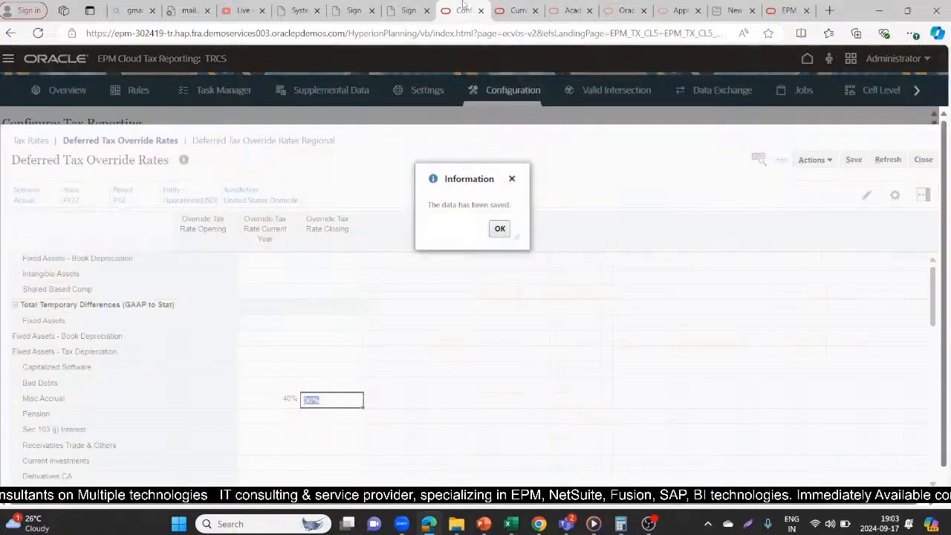
pyautogui.click(500, 228)
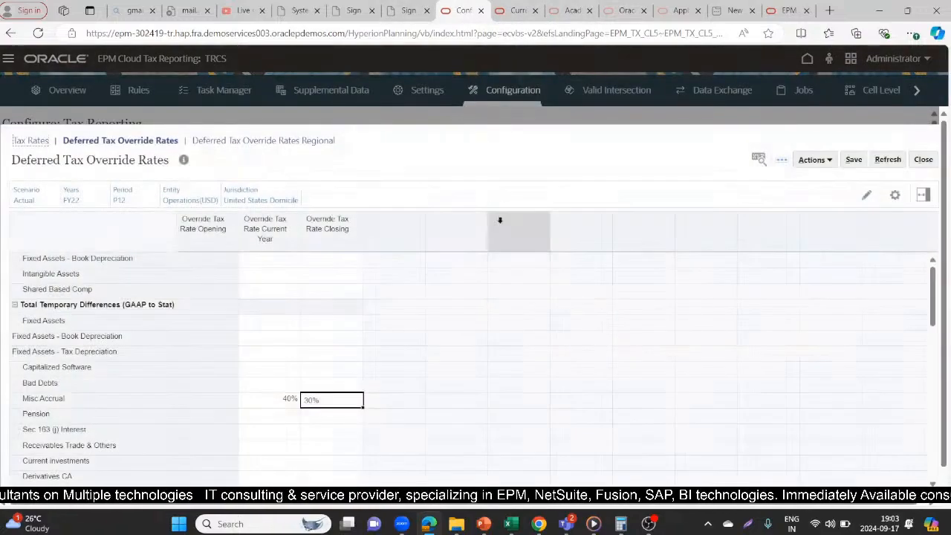
pyautogui.click(513, 9)
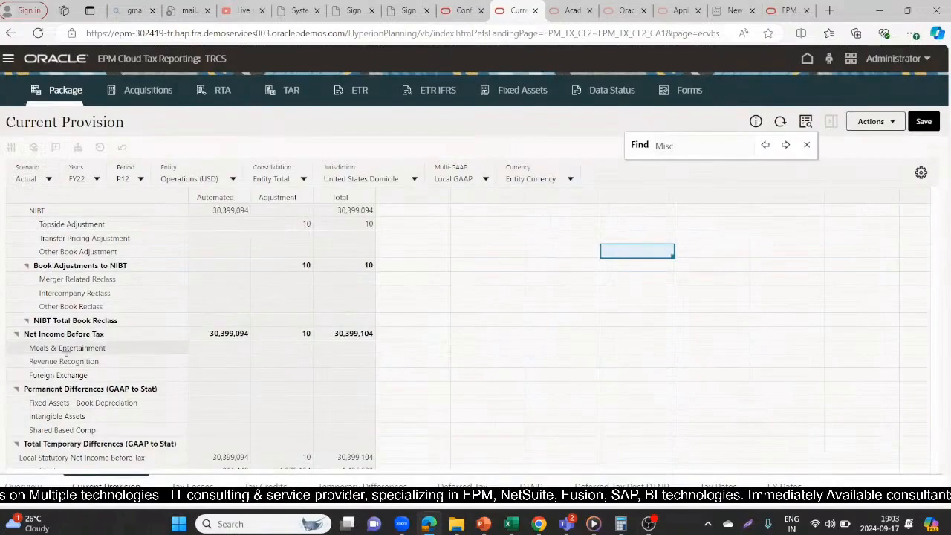
# - Close the search and examine the Current Provision rows Meals & Entertainment, Fixed Assets - Book Depreciation and Meals
pyautogui.click(67, 348)
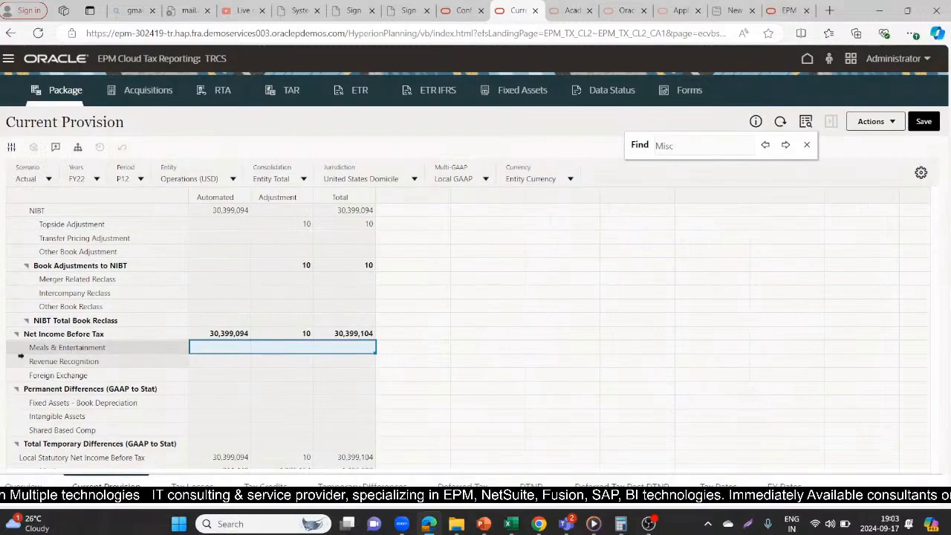
pyautogui.click(79, 401)
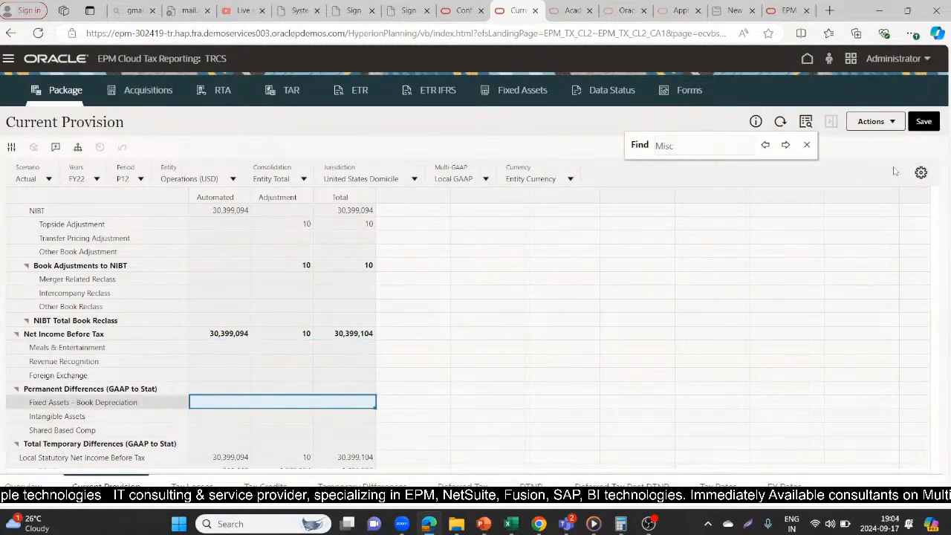
pyautogui.click(807, 145)
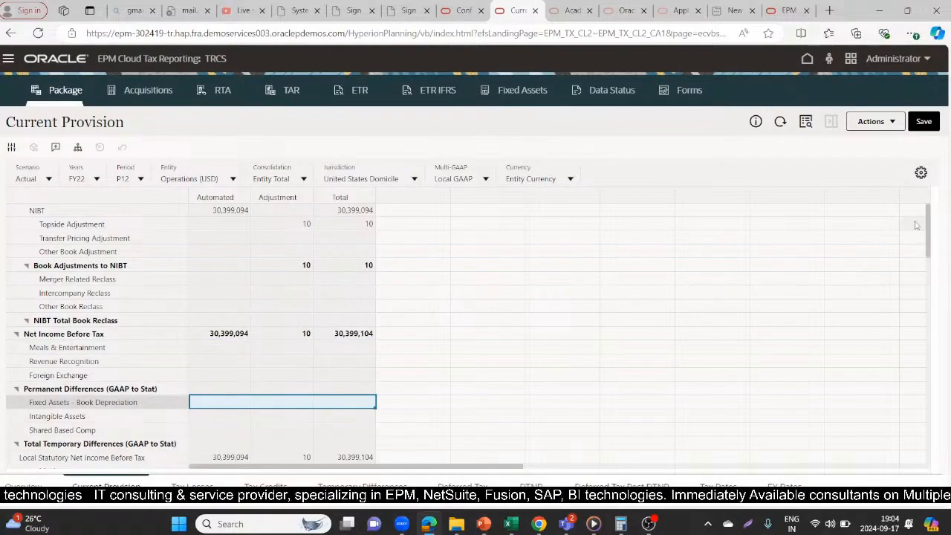
pyautogui.scroll(-1, 928, 228)
pyautogui.scroll(-1, 928, 230)
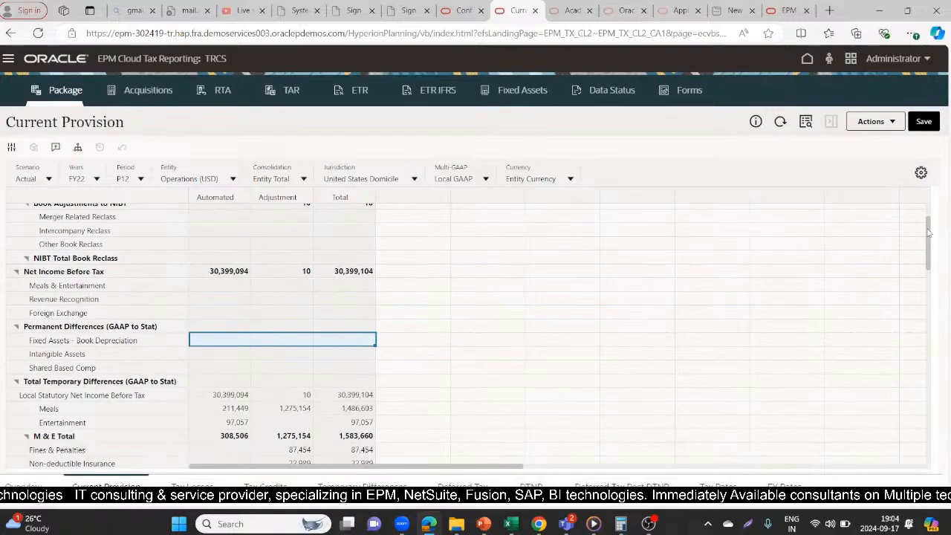
pyautogui.scroll(-1, 928, 235)
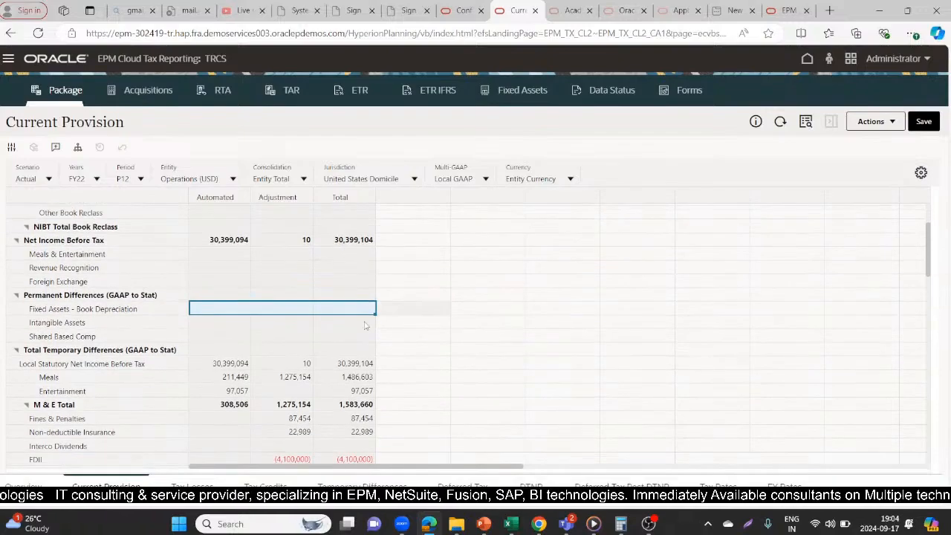
pyautogui.click(83, 379)
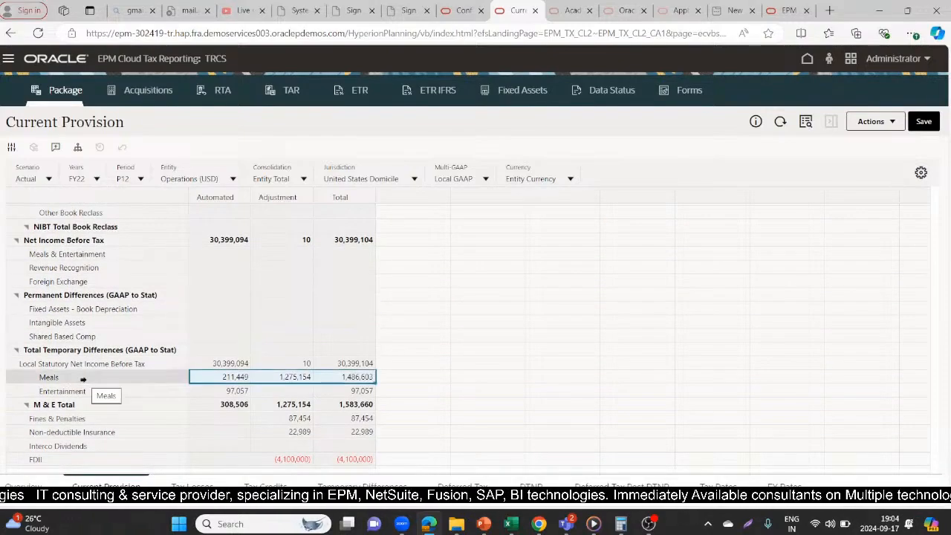
# - Look through the rows of the Deferred Tax Override Rates form, including the temporary differences around Misc Accrual
pyautogui.hotkey('alt', 'Tab')
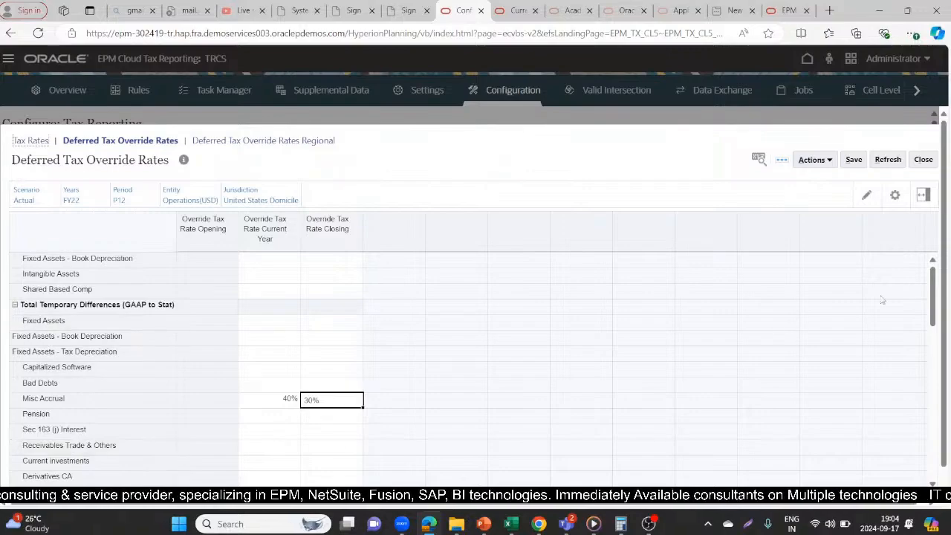
pyautogui.moveTo(930, 288); pyautogui.dragTo(938, 396)
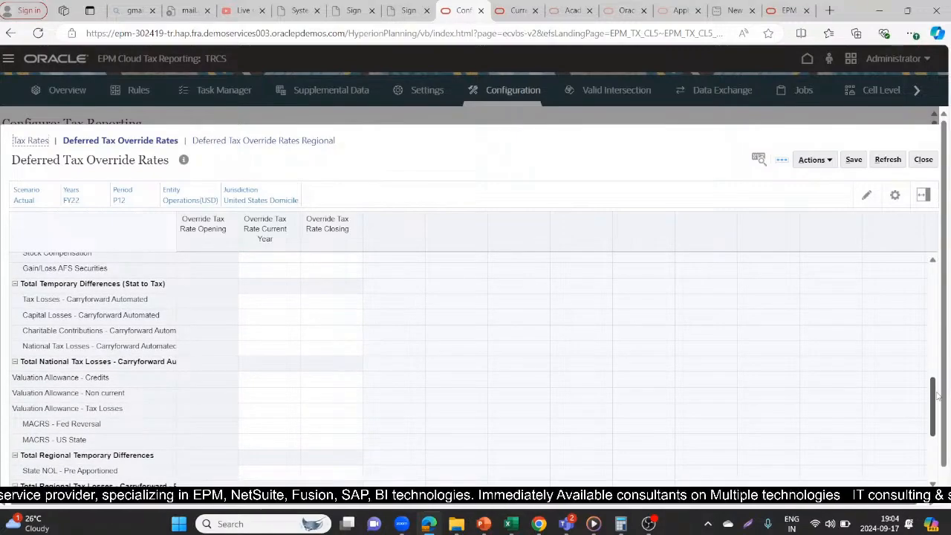
pyautogui.moveTo(938, 401); pyautogui.dragTo(926, 305)
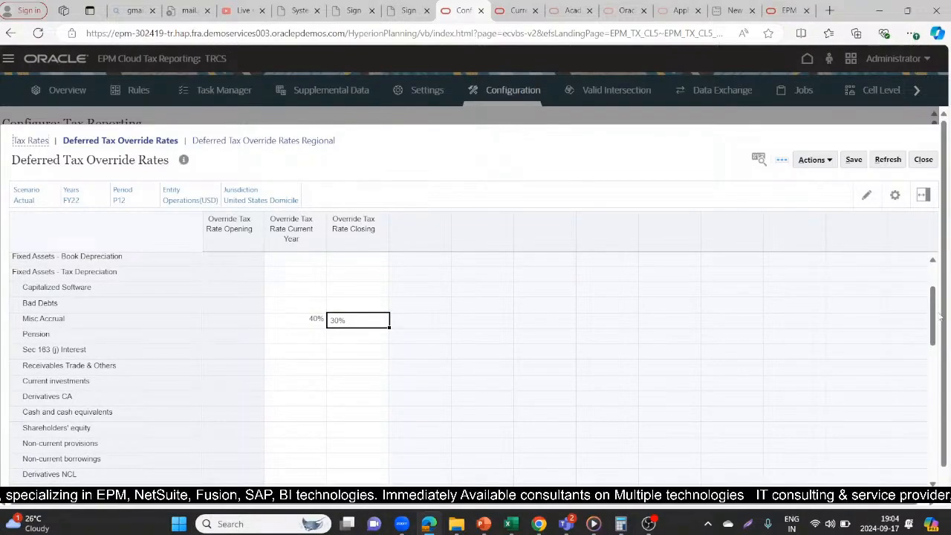
pyautogui.moveTo(933, 327); pyautogui.dragTo(933, 306)
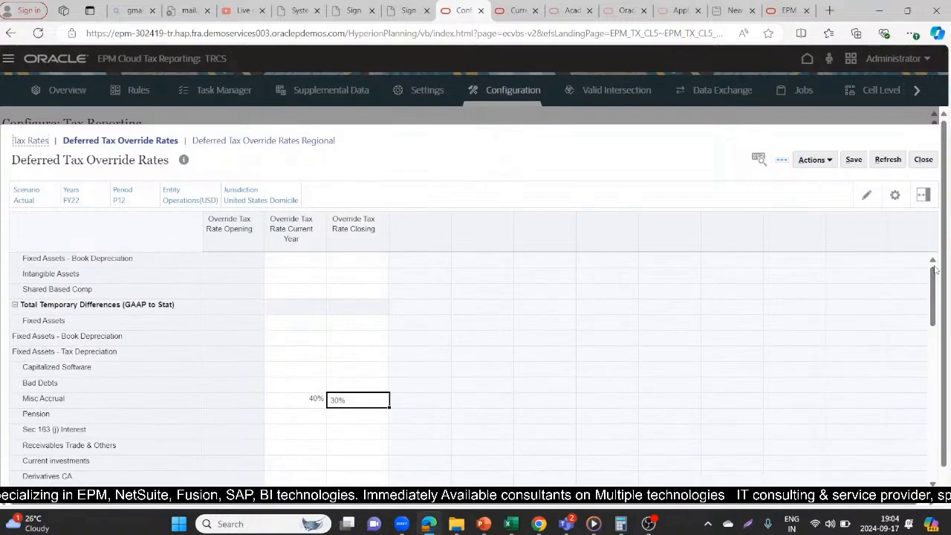
# - Examine the Current Provision rows from Local Statutory Net Income Before Tax to Interco Dividends and return to the Deferred Tax Override Rates form
pyautogui.click(526, 9)
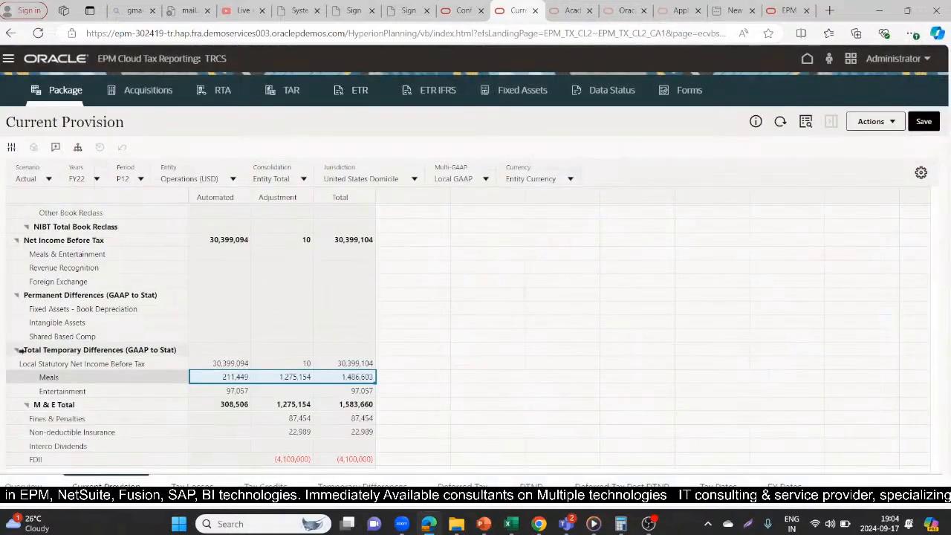
pyautogui.click(89, 359)
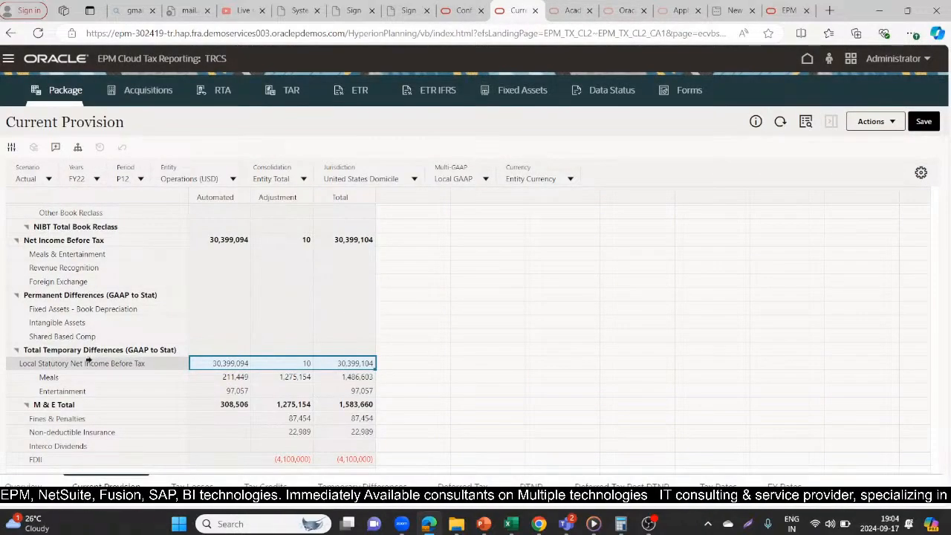
pyautogui.press('Down')
pyautogui.press('Down')
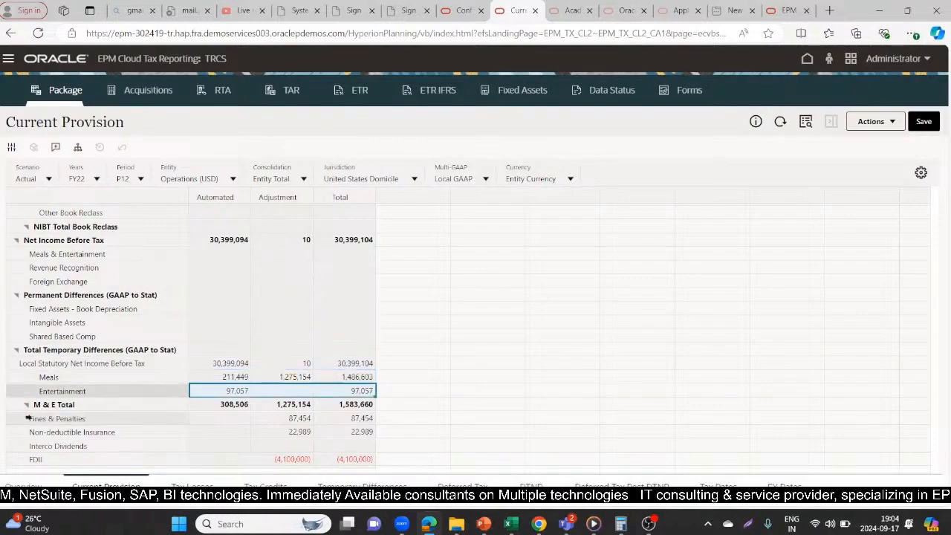
pyautogui.click(72, 419)
pyautogui.click(72, 429)
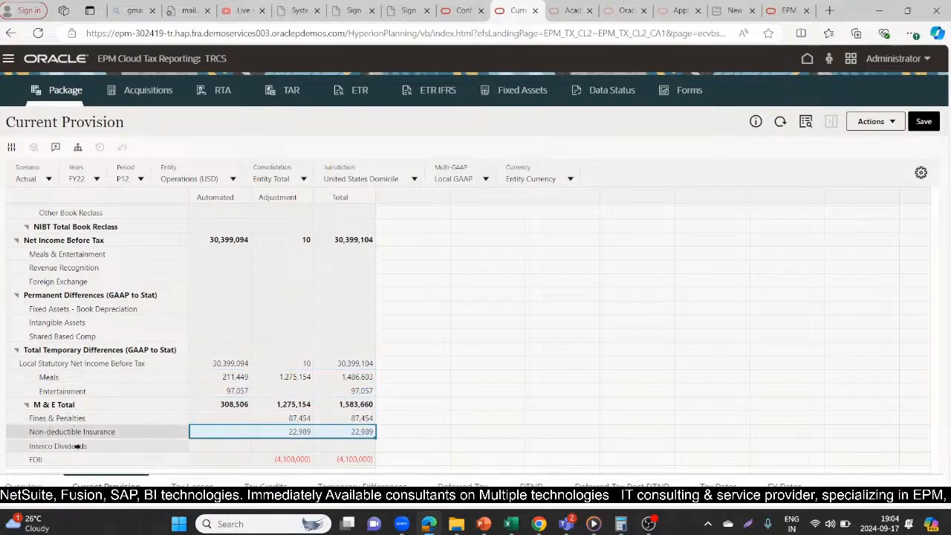
pyautogui.click(79, 445)
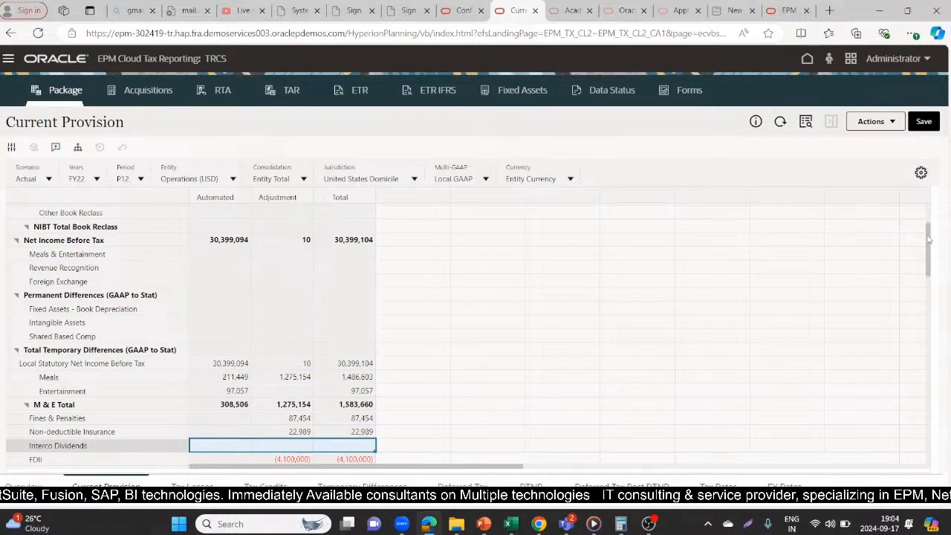
pyautogui.click(461, 9)
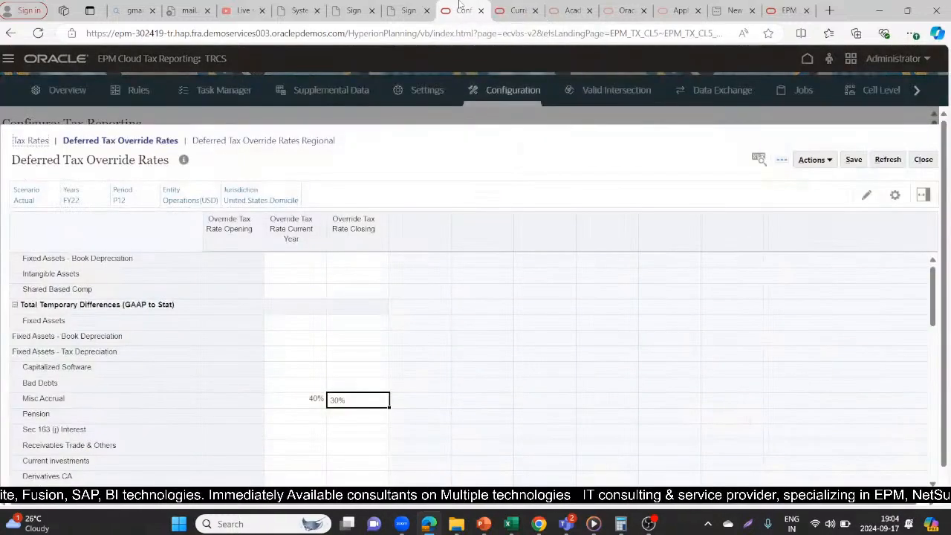
# - Compare the Current Provision rows from Local Statutory Net Income Before Tax to Other Deductible Income tax with the Deferred Tax Override Rates form
pyautogui.click(516, 11)
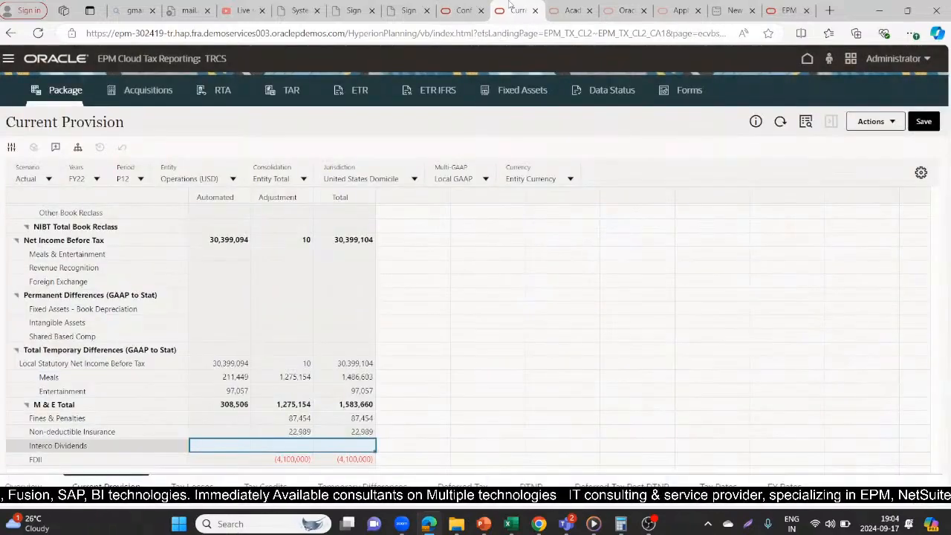
pyautogui.click(466, 9)
pyautogui.click(513, 7)
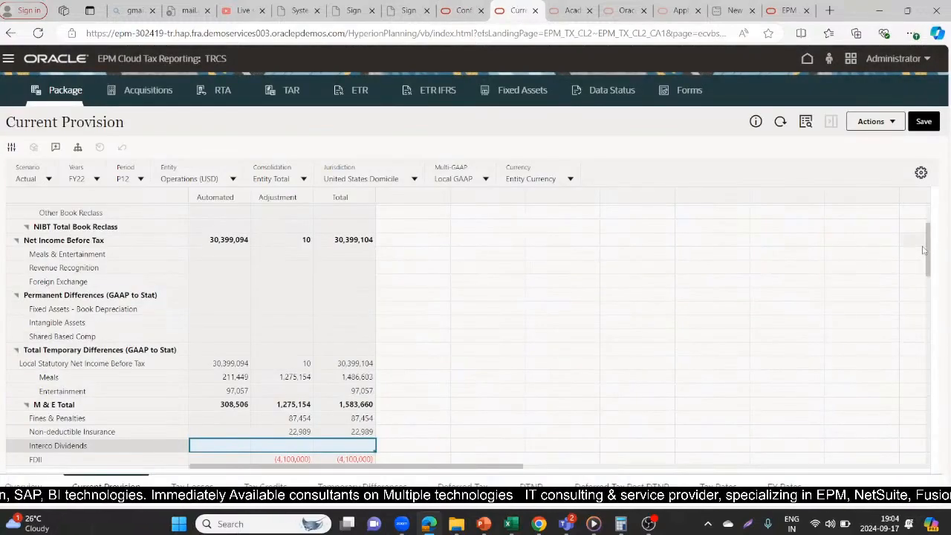
pyautogui.moveTo(927, 246); pyautogui.dragTo(928, 272)
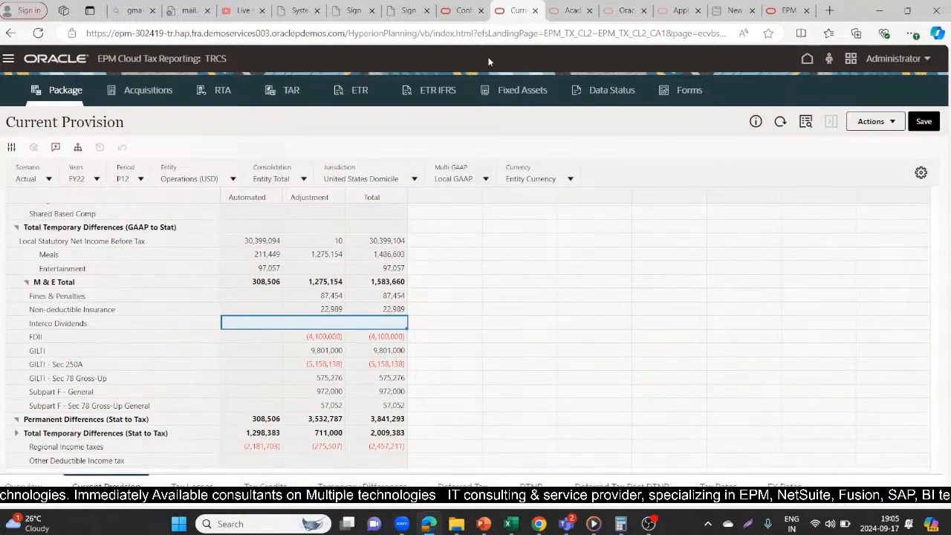
pyautogui.click(458, 8)
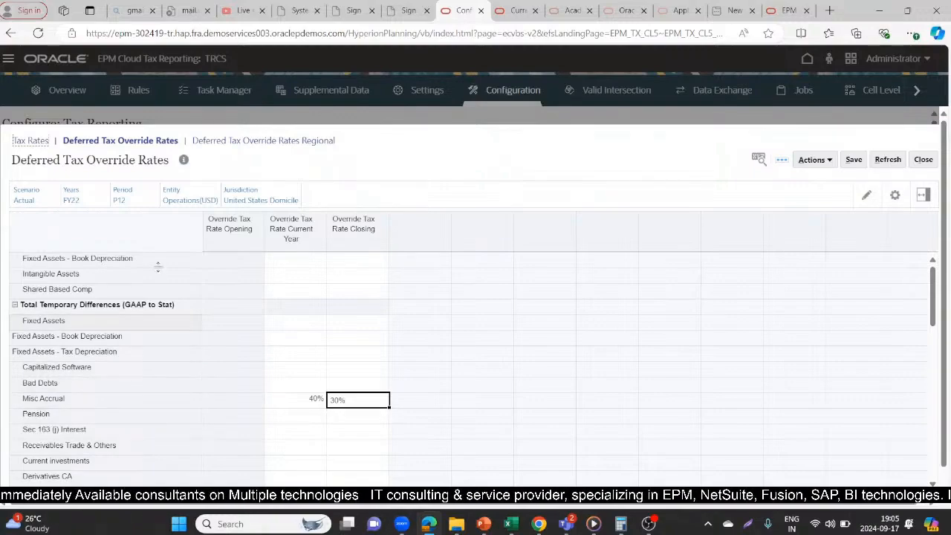
pyautogui.click(511, 9)
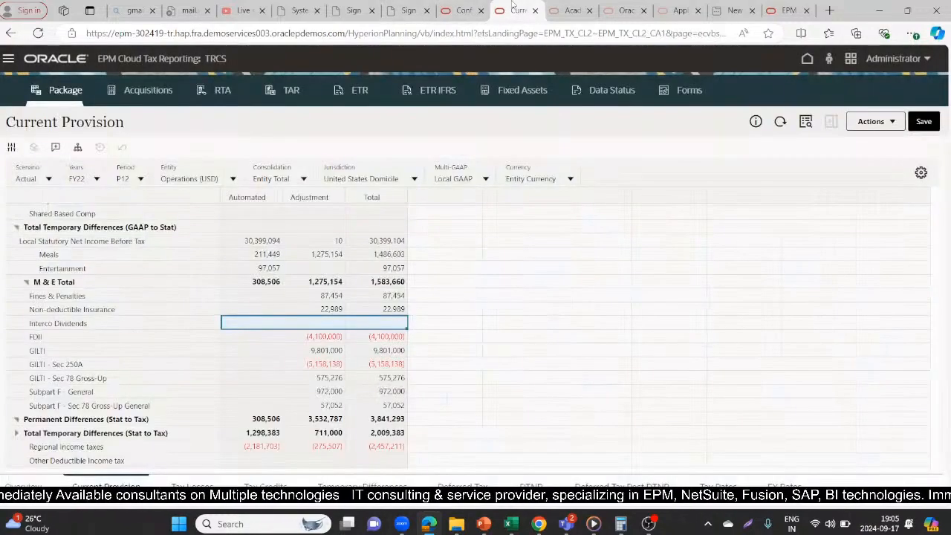
pyautogui.click(470, 8)
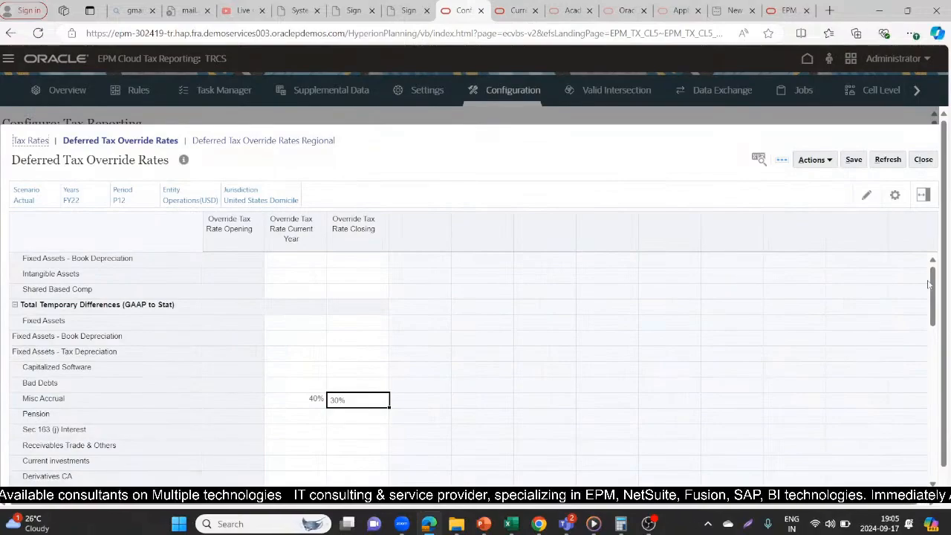
# - Check the Deferred Tax Override Rates rows from Misc Accrual to Tax Losses - Carryforward Automated against the Current Provision form
pyautogui.moveTo(935, 280); pyautogui.dragTo(934, 310)
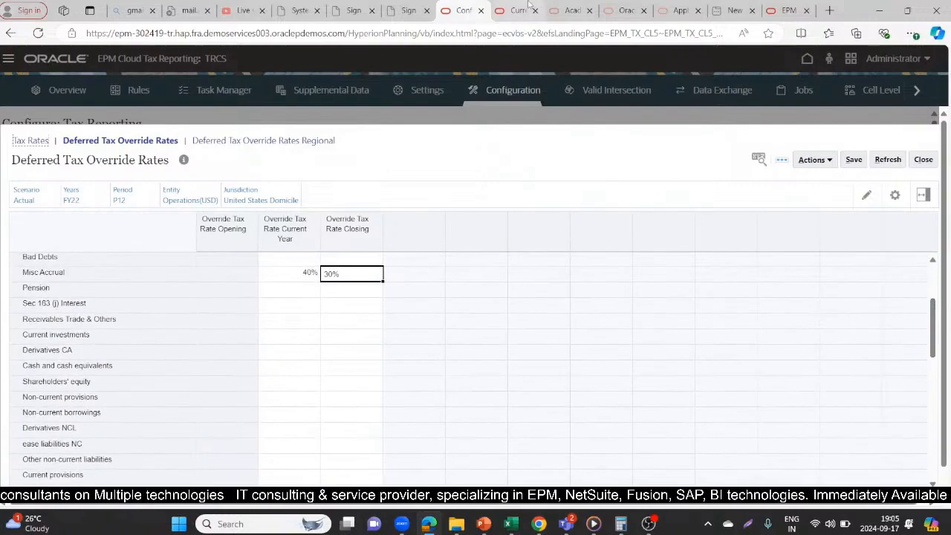
pyautogui.click(529, 8)
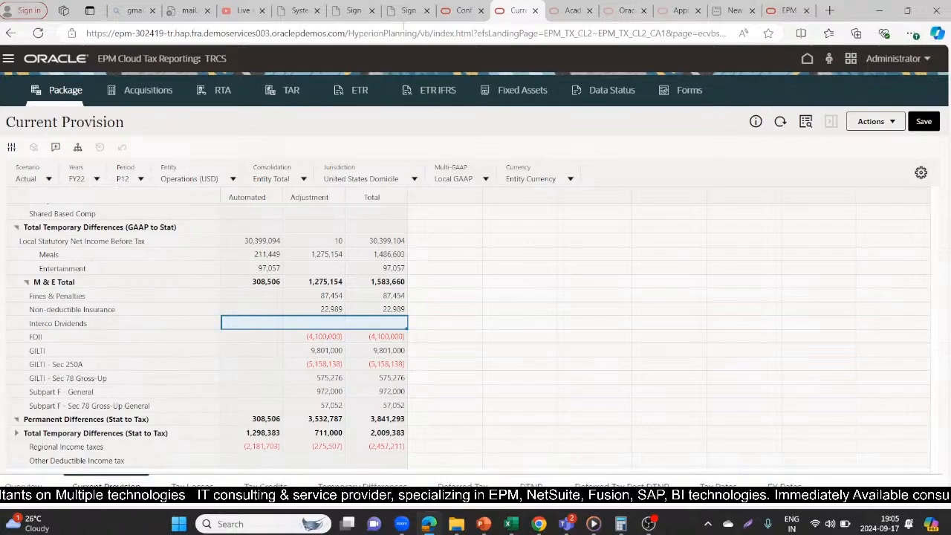
pyautogui.click(460, 11)
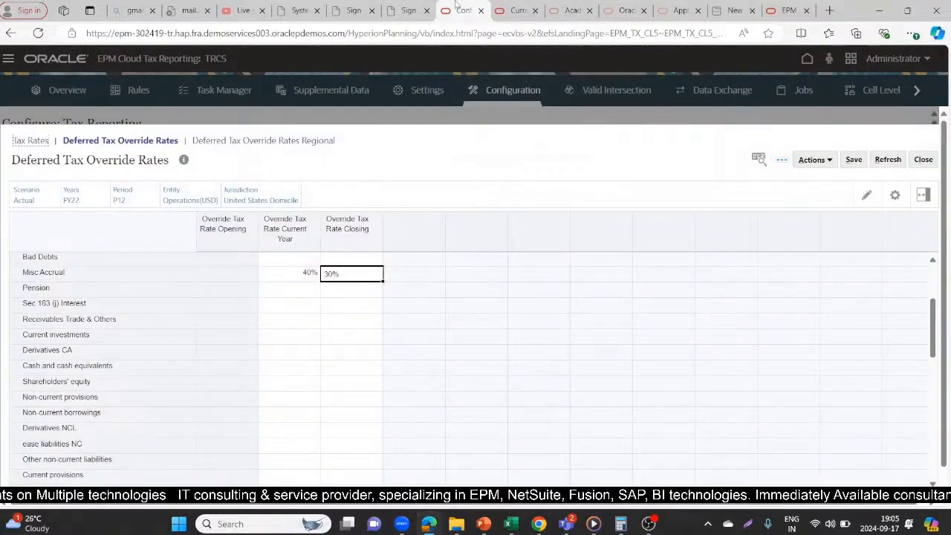
pyautogui.moveTo(934, 332); pyautogui.dragTo(936, 372)
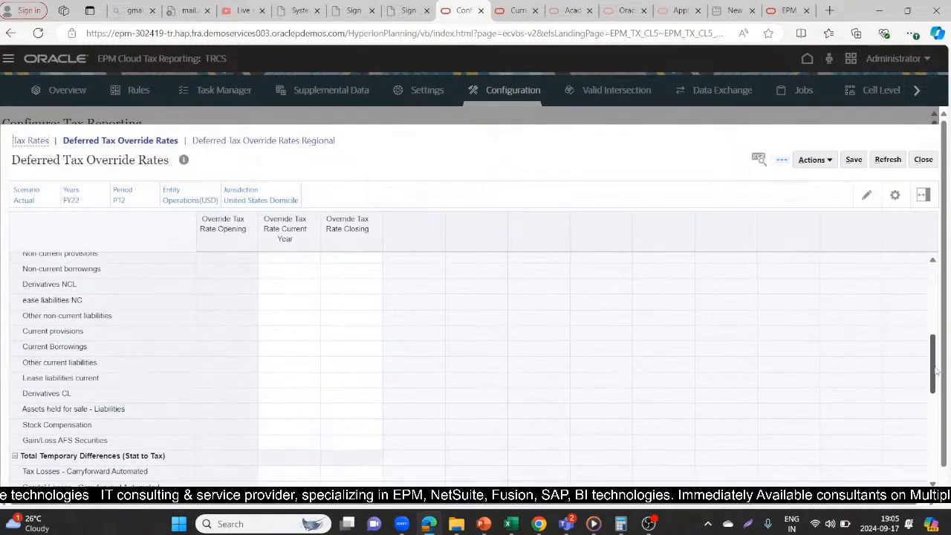
pyautogui.click(530, 9)
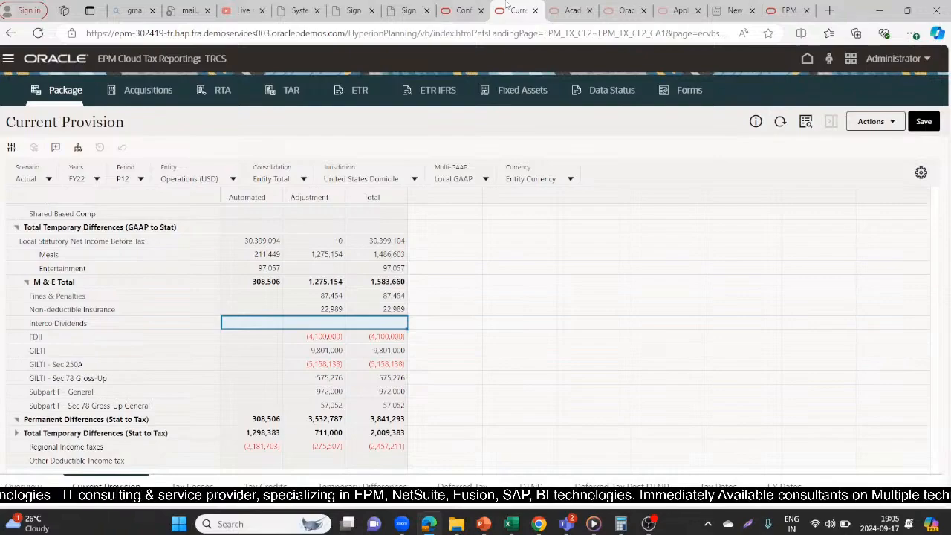
pyautogui.click(462, 7)
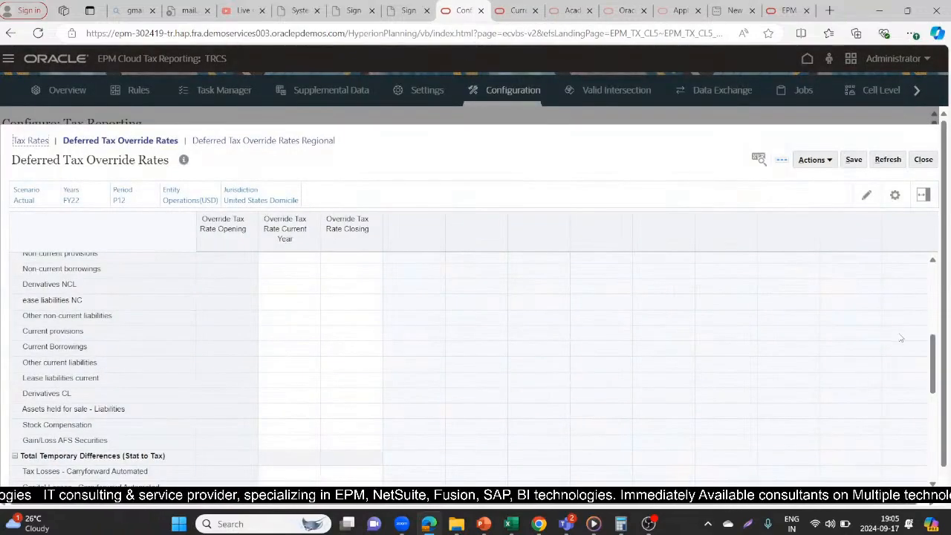
pyautogui.click(515, 9)
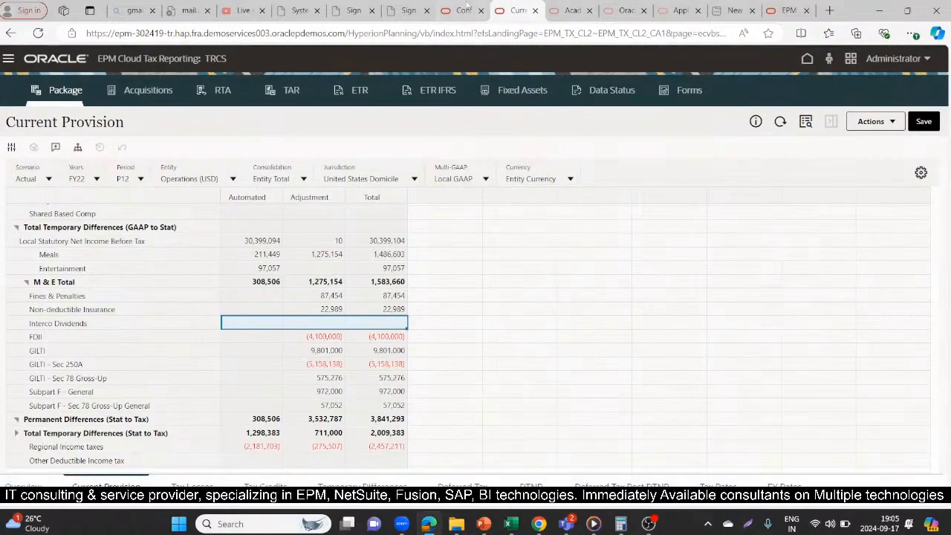
pyautogui.click(474, 9)
pyautogui.moveTo(931, 366); pyautogui.dragTo(935, 287)
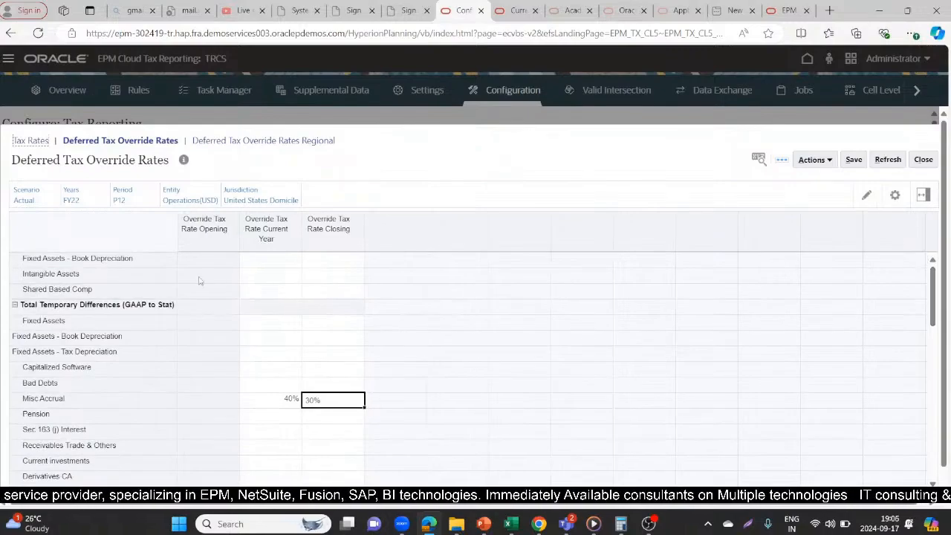
# - Look through the Deferred Tax Override Rates form down to the regional valuation allowances, and select the Fixed Assets row
pyautogui.click(517, 10)
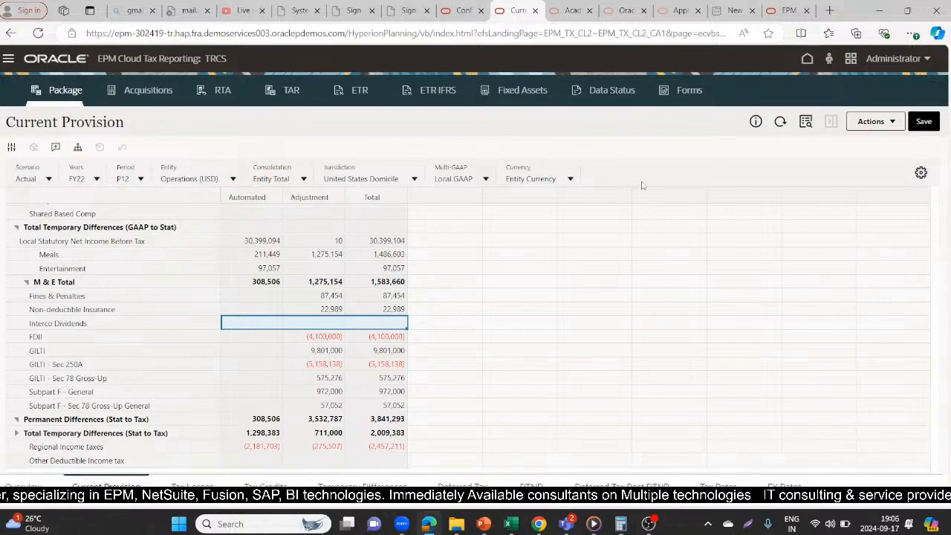
pyautogui.click(460, 11)
pyautogui.moveTo(935, 284); pyautogui.dragTo(926, 464)
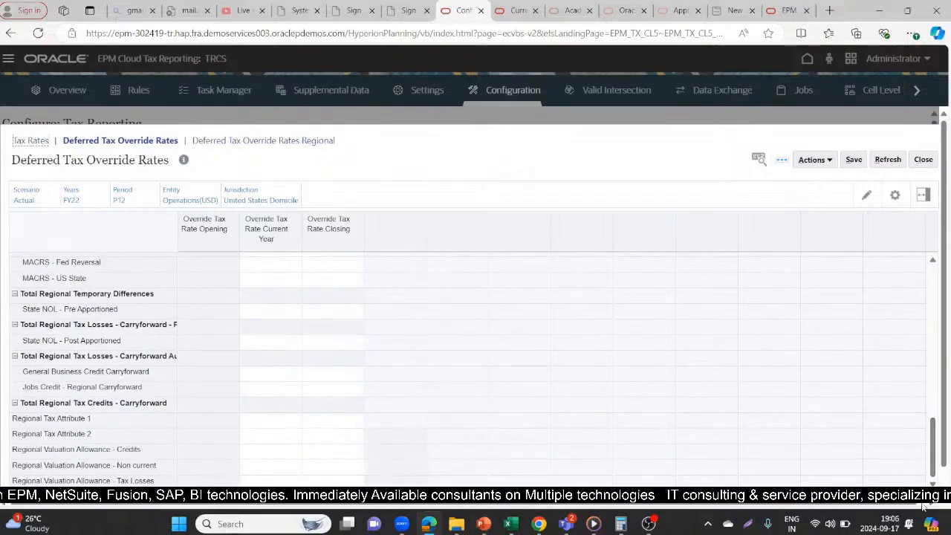
pyautogui.moveTo(933, 457); pyautogui.dragTo(938, 281)
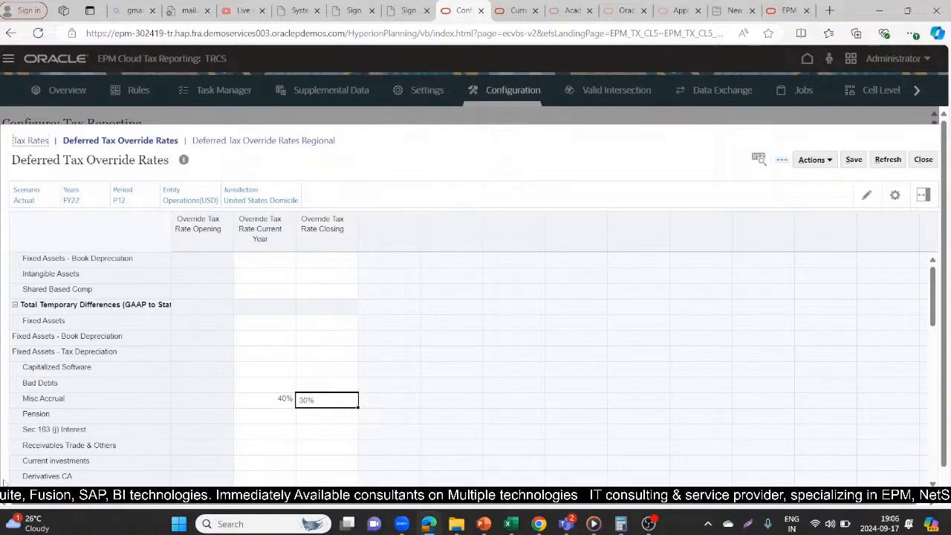
pyautogui.click(43, 320)
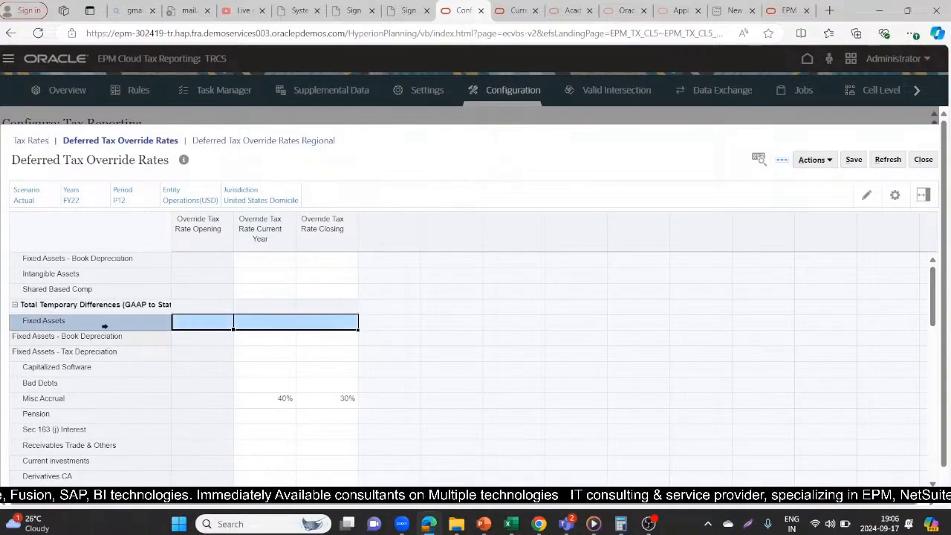
# - Locate the Fixed Assets - Book Depreciation row in Current Provision and switch the Consolidation member to Entity Input
pyautogui.click(517, 11)
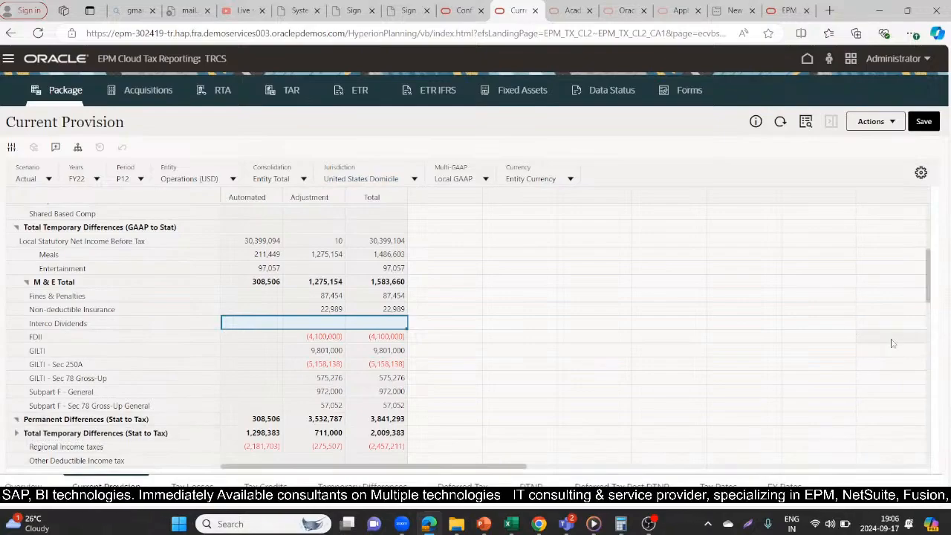
pyautogui.moveTo(928, 284); pyautogui.dragTo(931, 249)
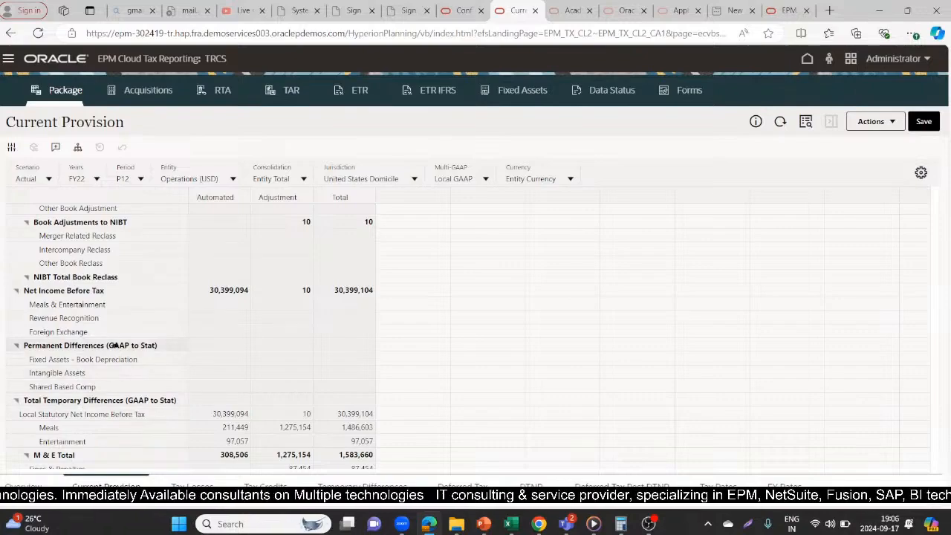
pyautogui.click(113, 360)
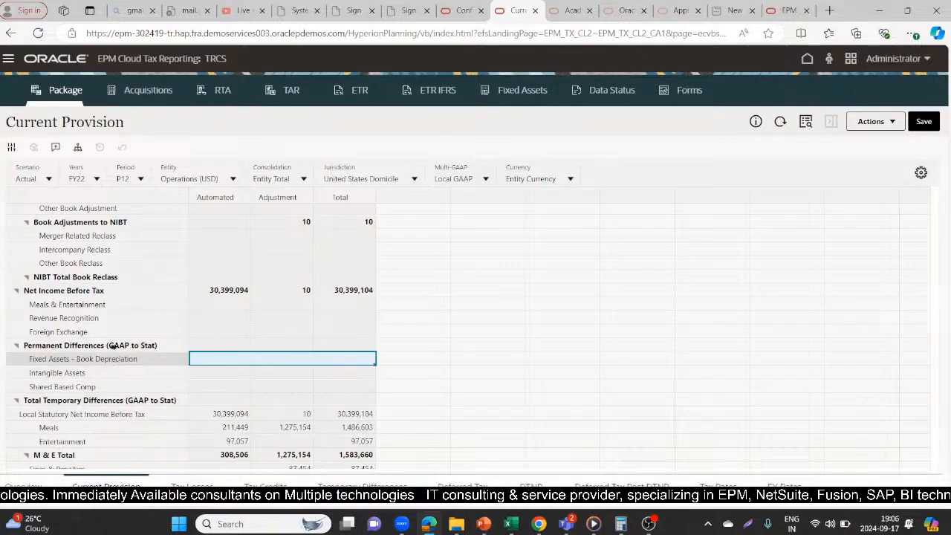
pyautogui.click(304, 180)
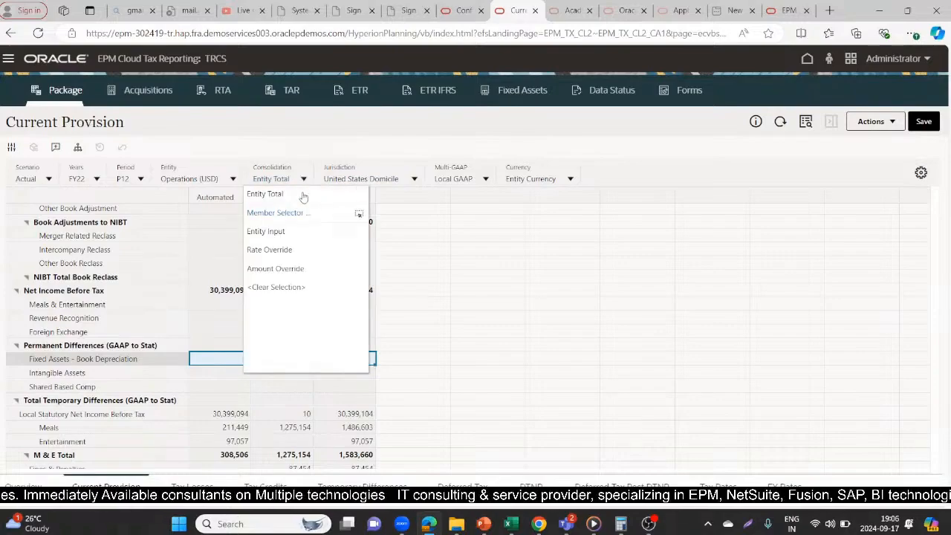
pyautogui.click(279, 232)
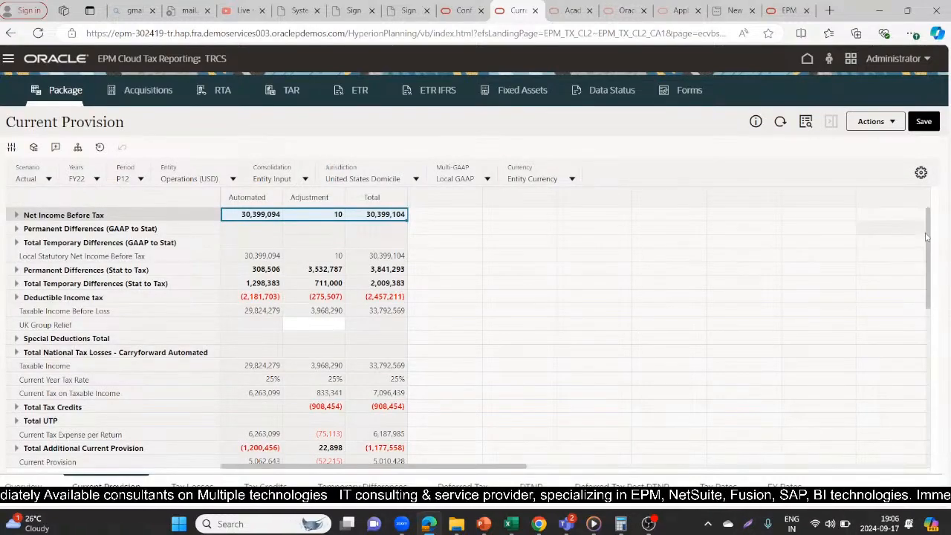
# - Expand Permanent Differences (Stat to Tax), Permanent Differences (GAAP to Stat) and Total Temporary Differences (GAAP to Stat) in Current Provision
pyautogui.click(930, 296)
pyautogui.moveTo(931, 267)
pyautogui.mouseDown()
pyautogui.moveTo(927, 278)
pyautogui.moveTo(925, 260)
pyautogui.mouseUp()
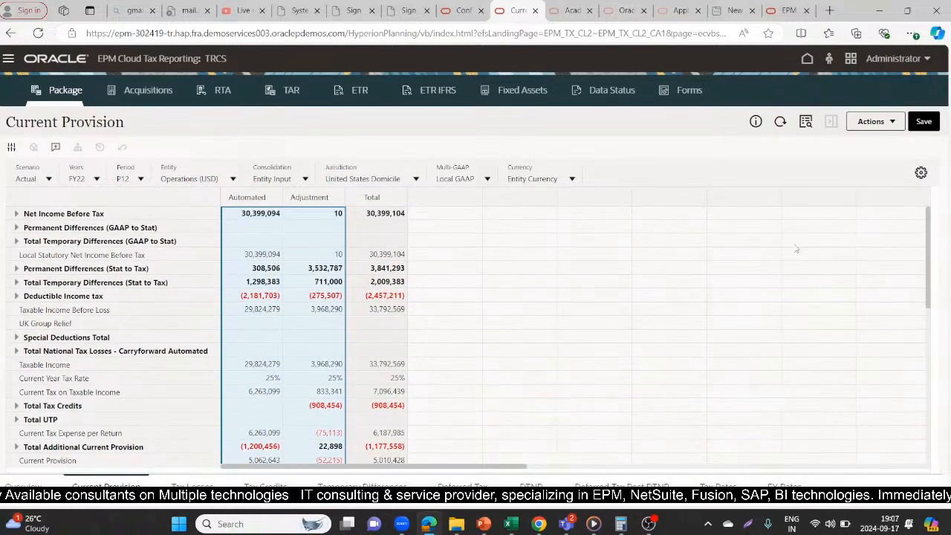
pyautogui.click(13, 268)
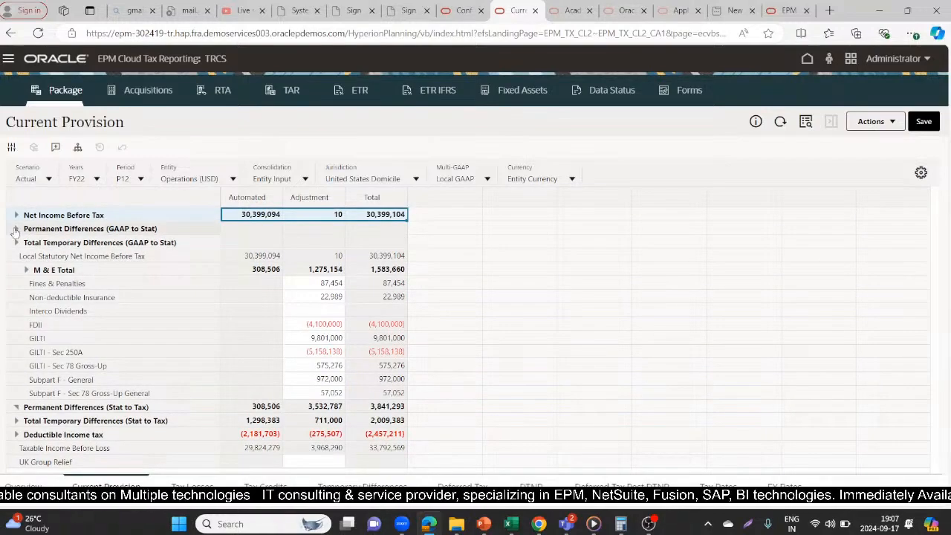
pyautogui.click(11, 228)
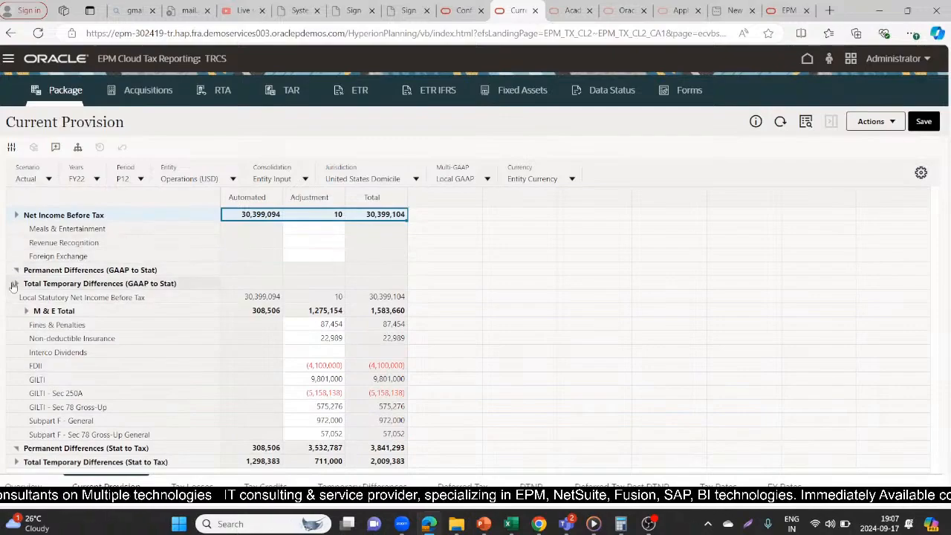
pyautogui.click(16, 287)
# - Enter an adjustment of 500000 for Fixed Assets - Book Depreciation under the GAAP to Stat temporary differences and save the form
pyautogui.click(295, 284)
pyautogui.write('500000')
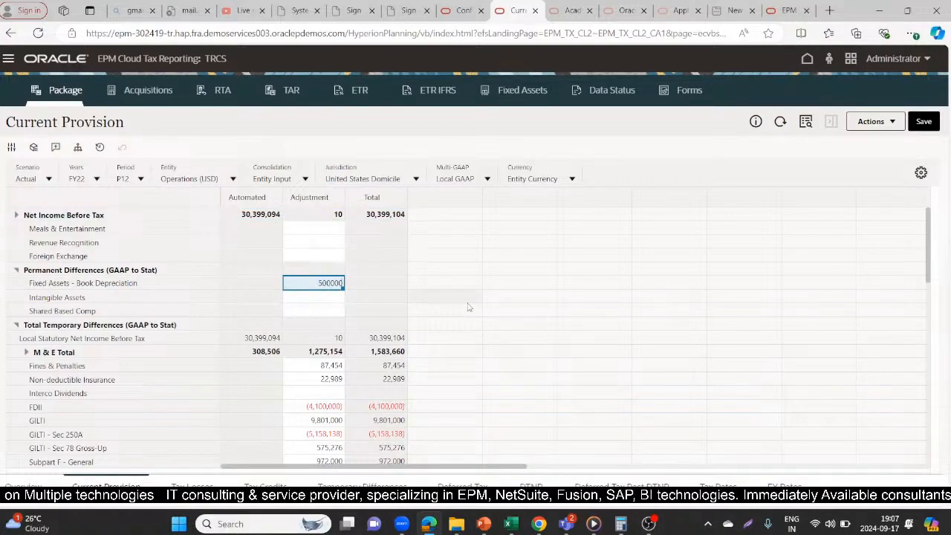
pyautogui.press('Return')
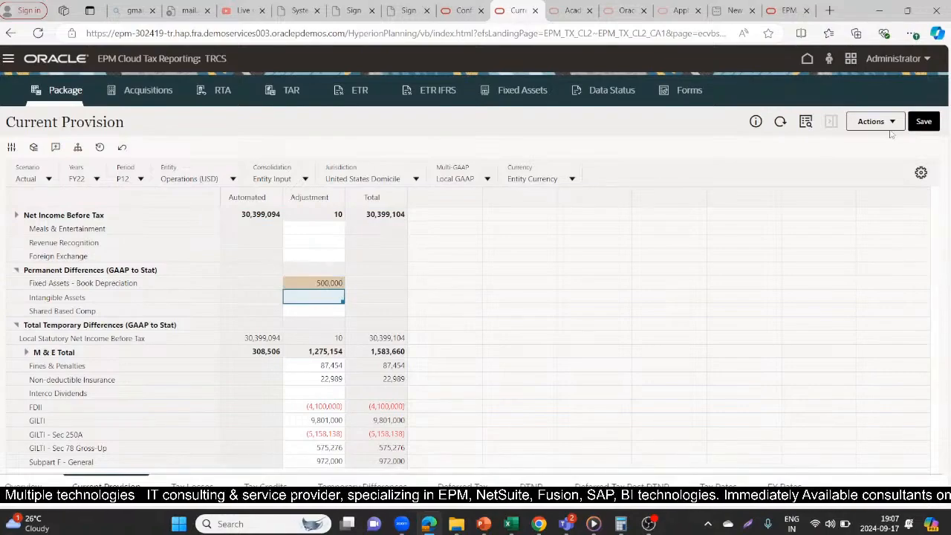
pyautogui.click(923, 121)
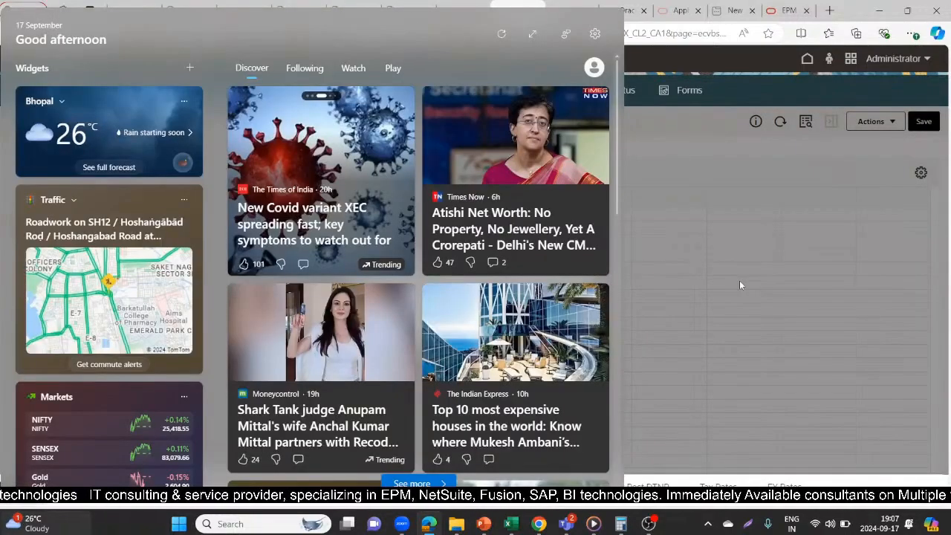
pyautogui.click(740, 284)
pyautogui.click(574, 322)
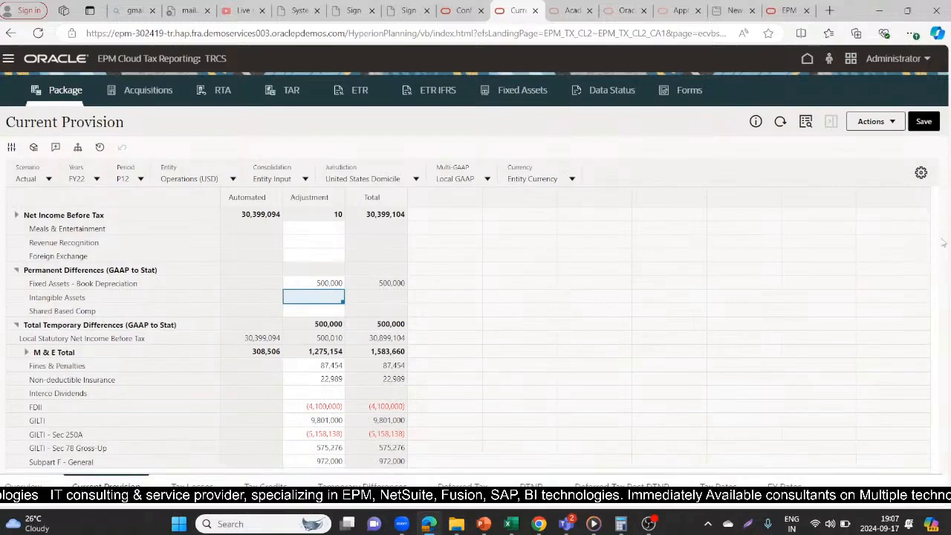
# - Examine the Current Provision totals, taxable income and tax rows for the adjustment's effect, and return to the Deferred Tax Override Rates form
pyautogui.scroll(-1, 928, 319)
pyautogui.scroll(-3, 927, 319)
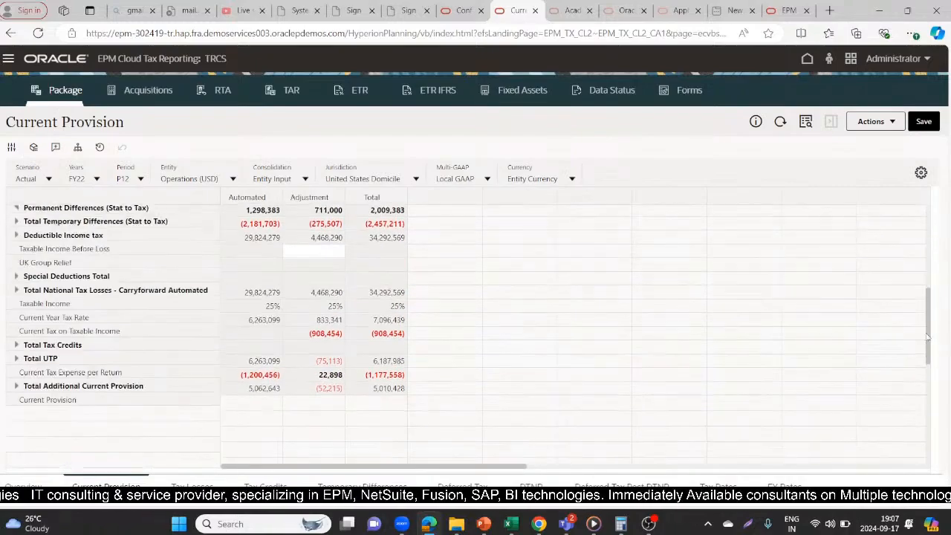
pyautogui.moveTo(925, 338); pyautogui.dragTo(932, 250)
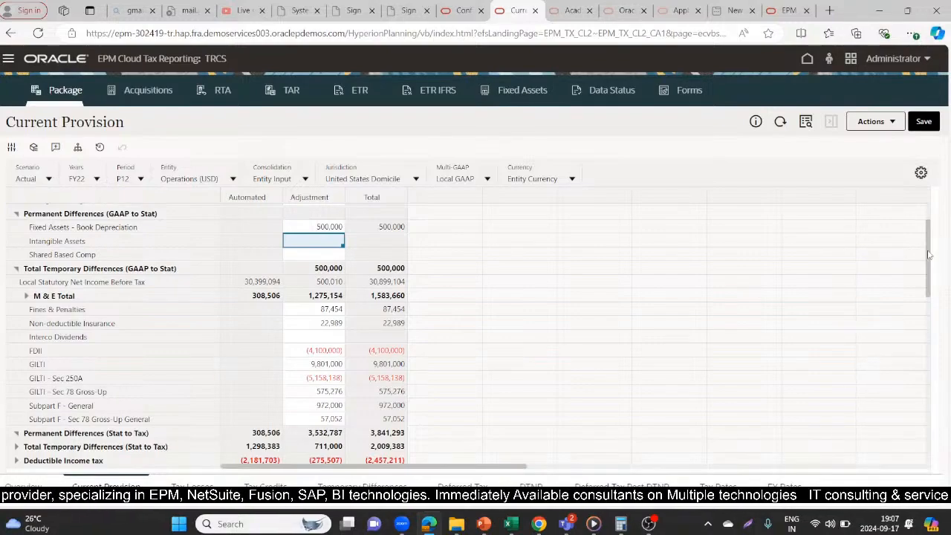
pyautogui.moveTo(928, 255); pyautogui.dragTo(926, 300)
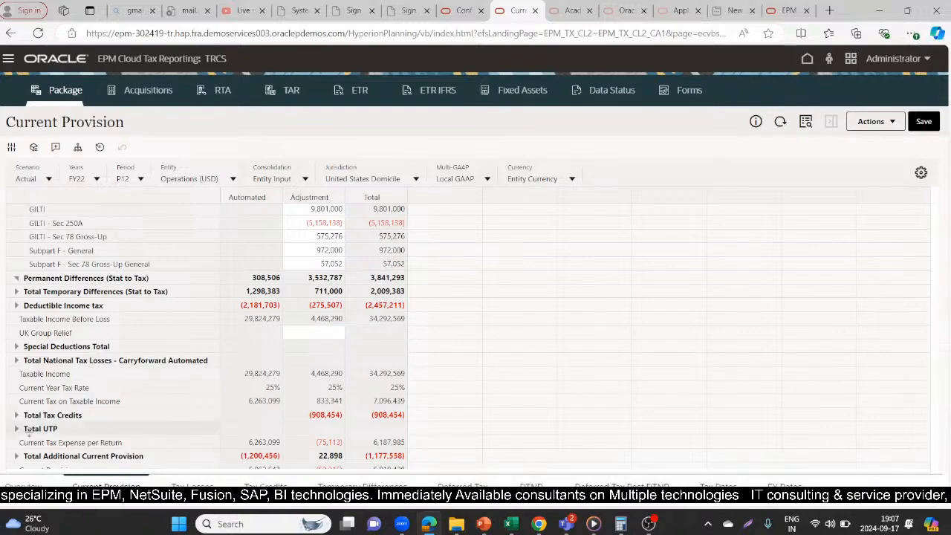
pyautogui.scroll(3, 14, 418)
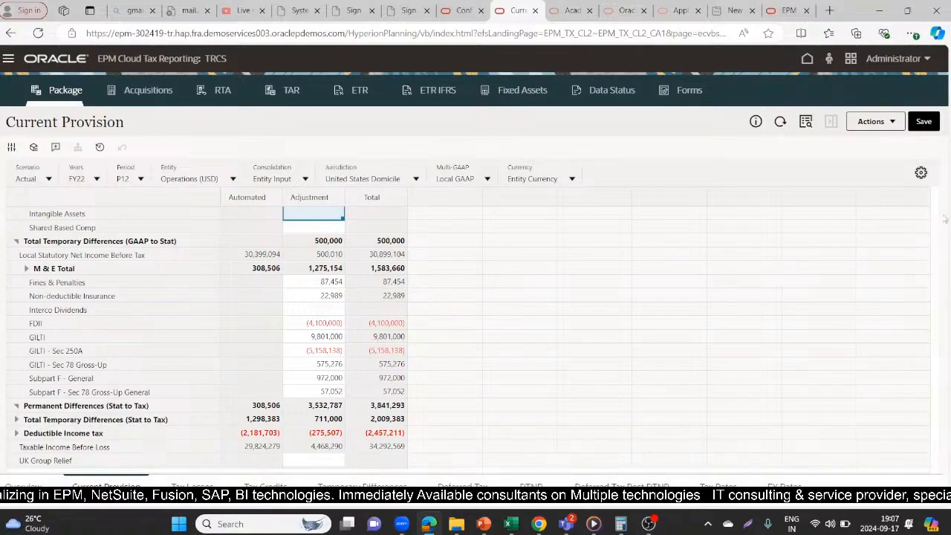
pyautogui.click(465, 10)
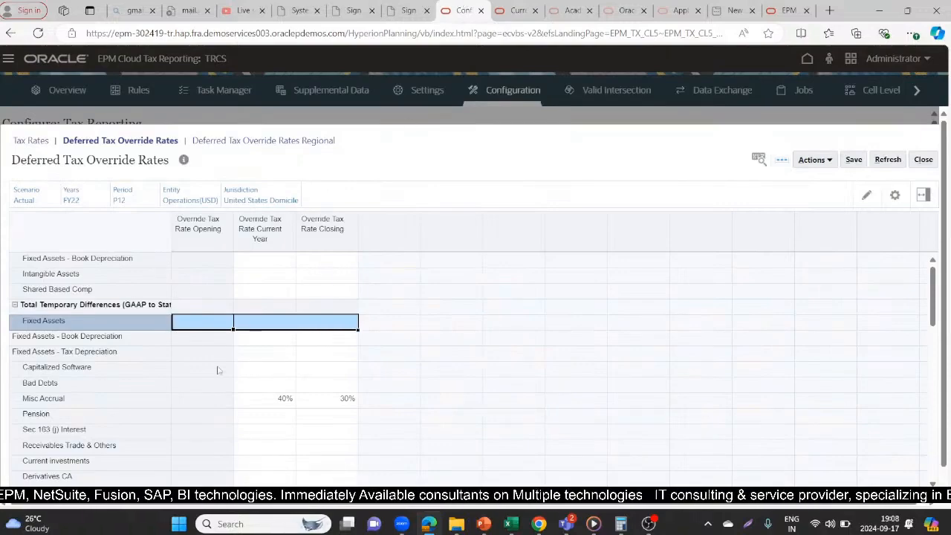
# - Enter override tax rates of 40% for Current Year and 30% for Closing on Fixed Assets - Book Depreciation under Total Temporary Differences (GAAP to Stat)
pyautogui.click(248, 343)
pyautogui.write('40')
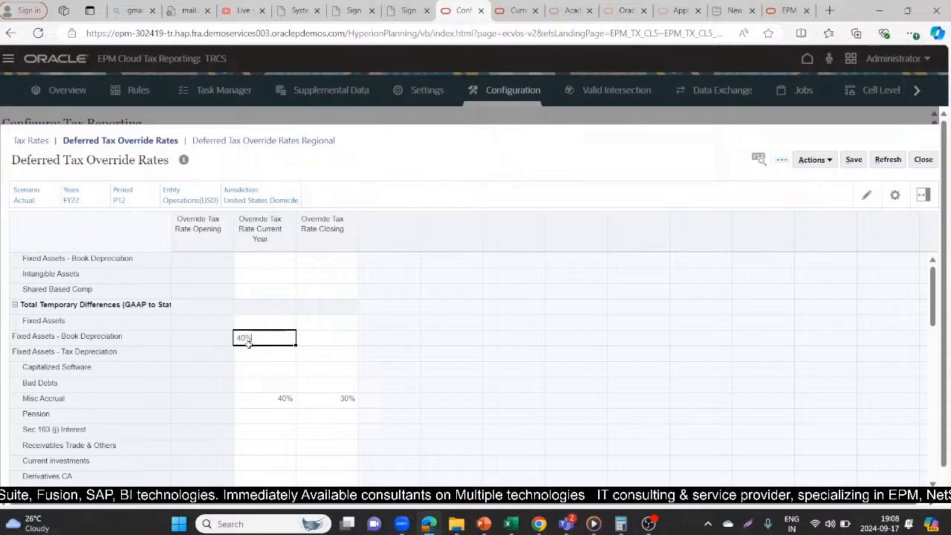
pyautogui.click(336, 343)
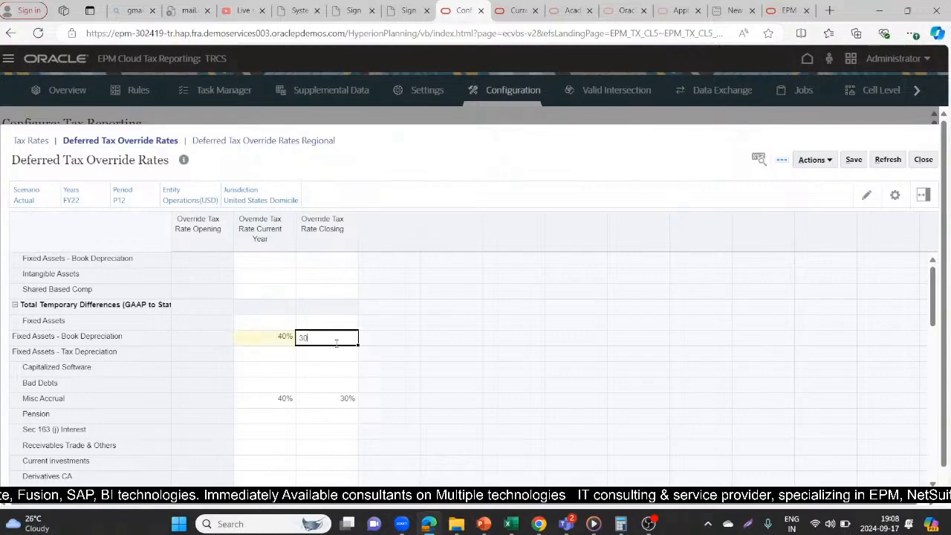
pyautogui.click(388, 364)
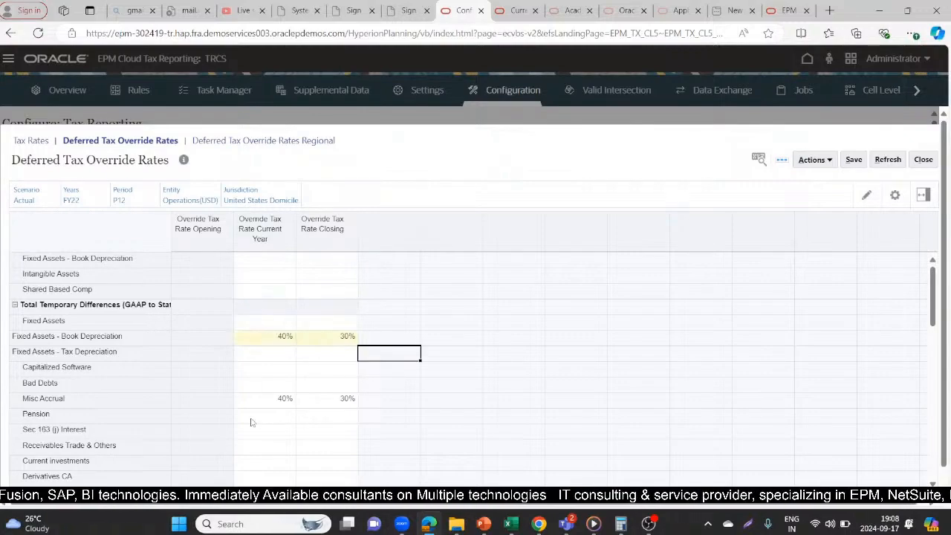
pyautogui.click(261, 402)
pyautogui.write('0')
pyautogui.click(344, 400)
pyautogui.write('0')
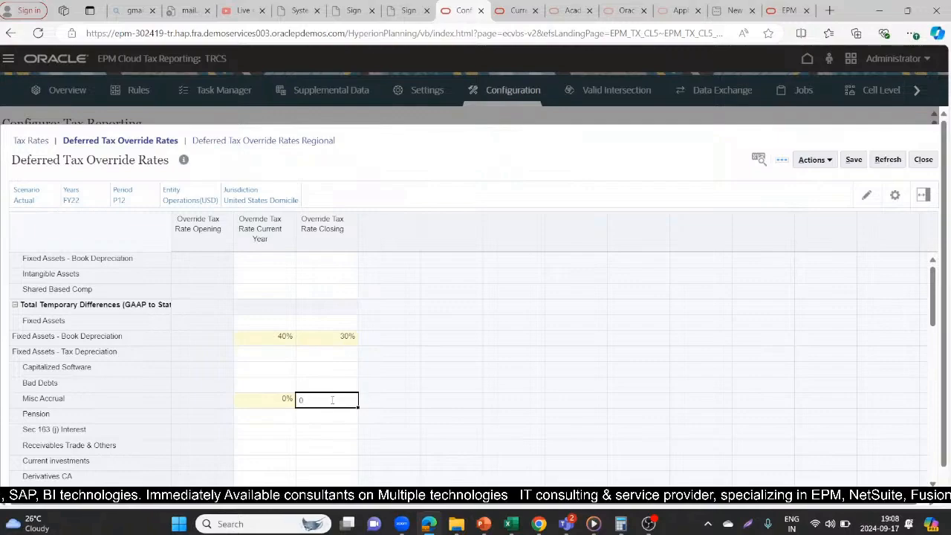
# - Clear the current year and closing override tax rates for Misc Accrual and save the Deferred Tax Override Rates form
pyautogui.click(263, 395)
pyautogui.press('Delete')
pyautogui.click(303, 401)
pyautogui.press('Delete')
pyautogui.click(524, 276)
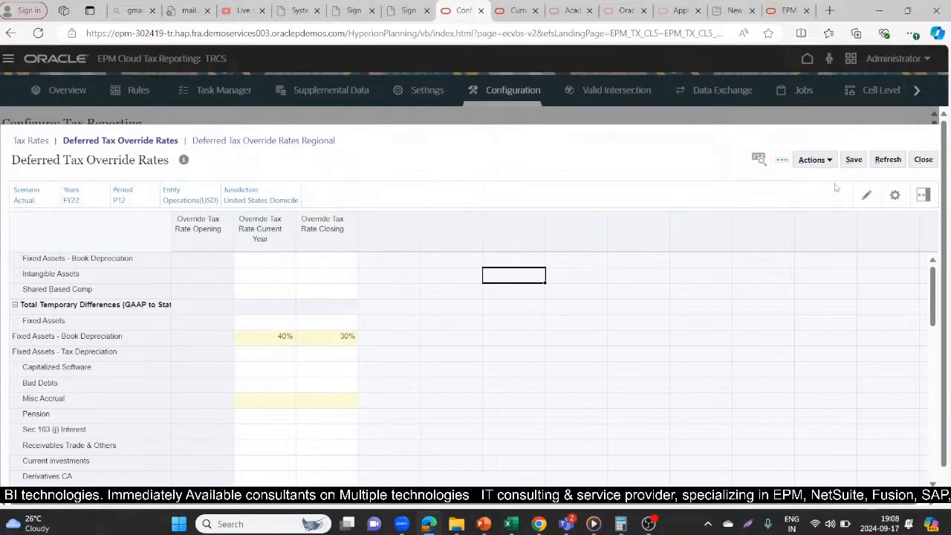
pyautogui.click(850, 163)
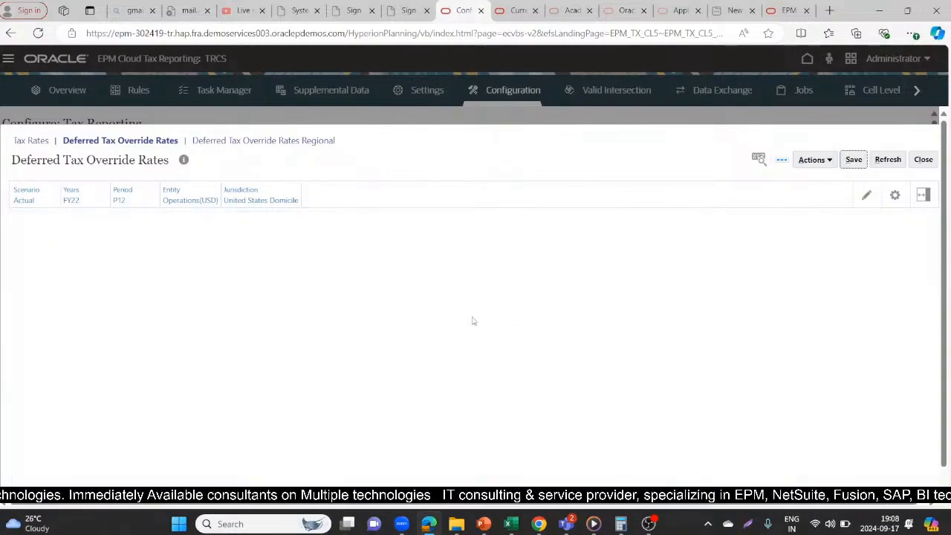
pyautogui.click(498, 227)
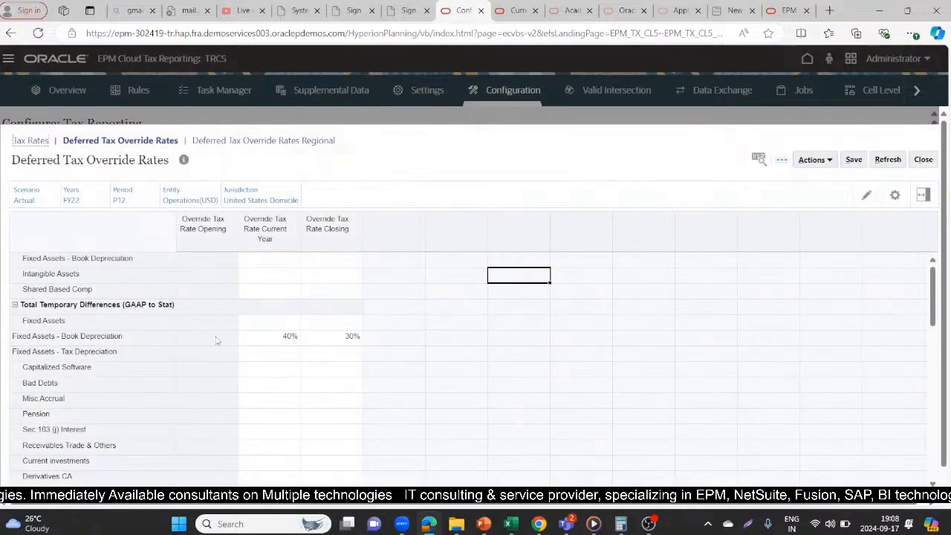
# - Return to the Current Provision form, check the Fixed Assets - Book Depreciation adjustment and refresh the data
pyautogui.click(518, 11)
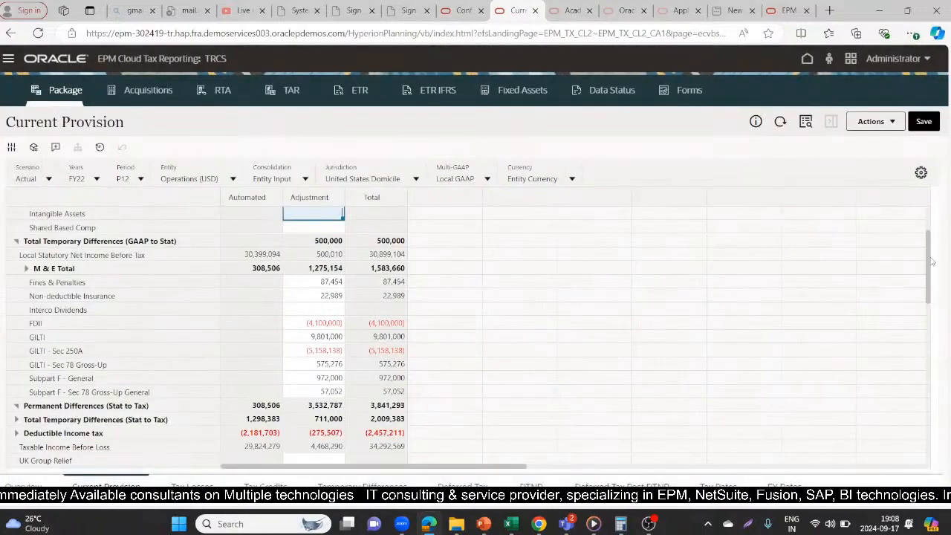
pyautogui.moveTo(932, 261); pyautogui.dragTo(931, 246)
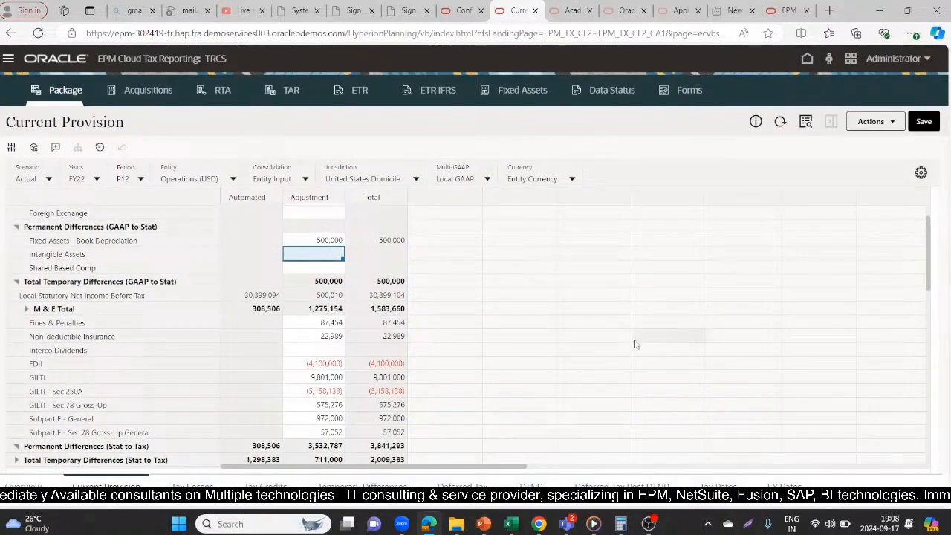
pyautogui.click(637, 347)
pyautogui.click(316, 240)
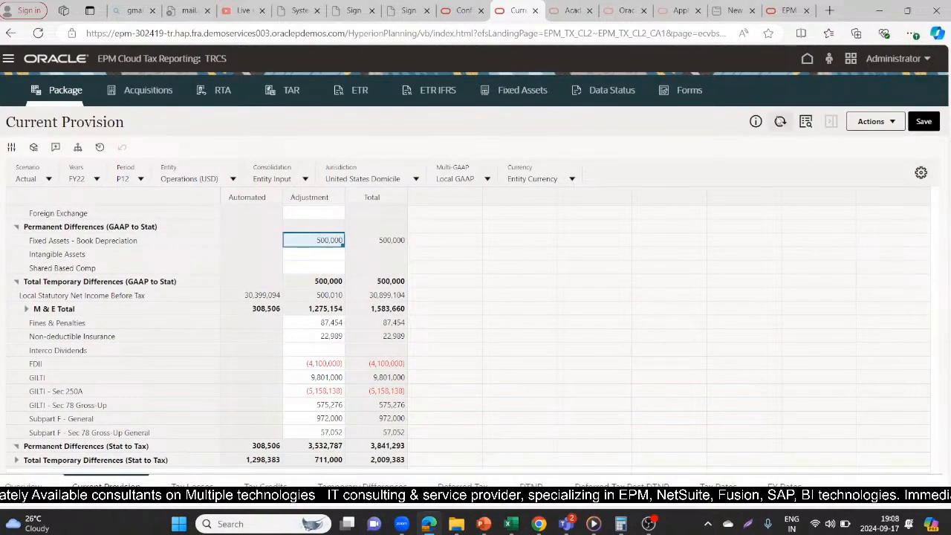
pyautogui.click(778, 119)
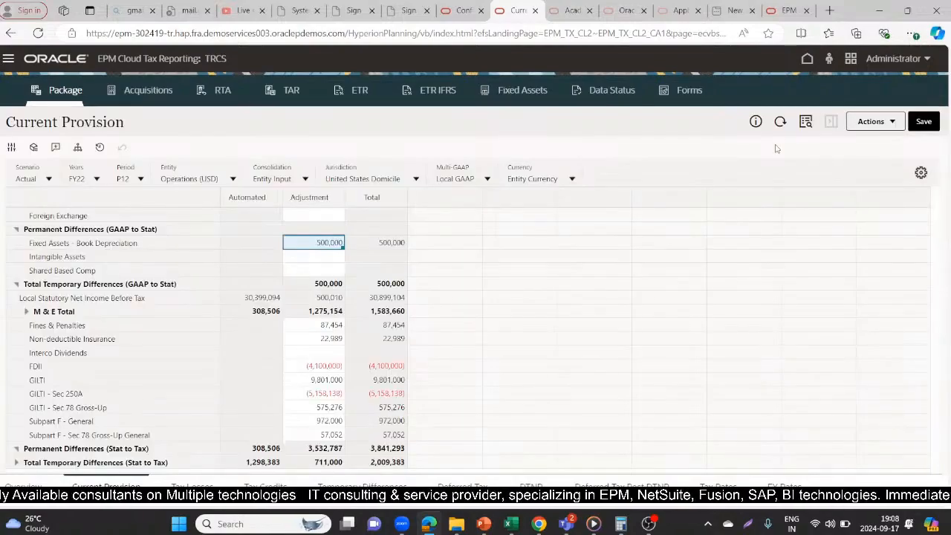
pyautogui.moveTo(927, 240)
pyautogui.mouseDown()
pyautogui.moveTo(926, 292)
pyautogui.moveTo(924, 224)
pyautogui.mouseUp()
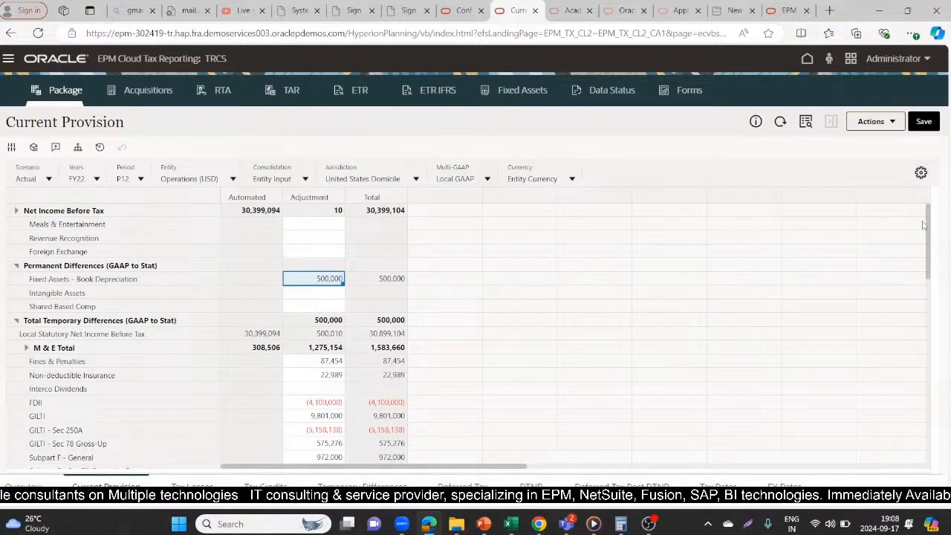
# - Run Force Consolidate for entity LE101, scenario Actual, period P12 and year FY22, and dismiss the completion message
pyautogui.click(874, 121)
pyautogui.click(787, 173)
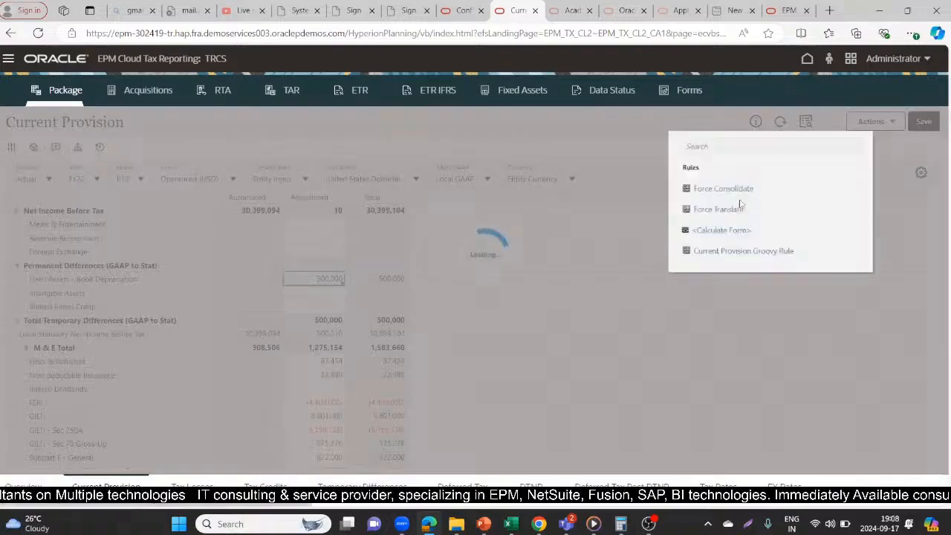
pyautogui.click(736, 191)
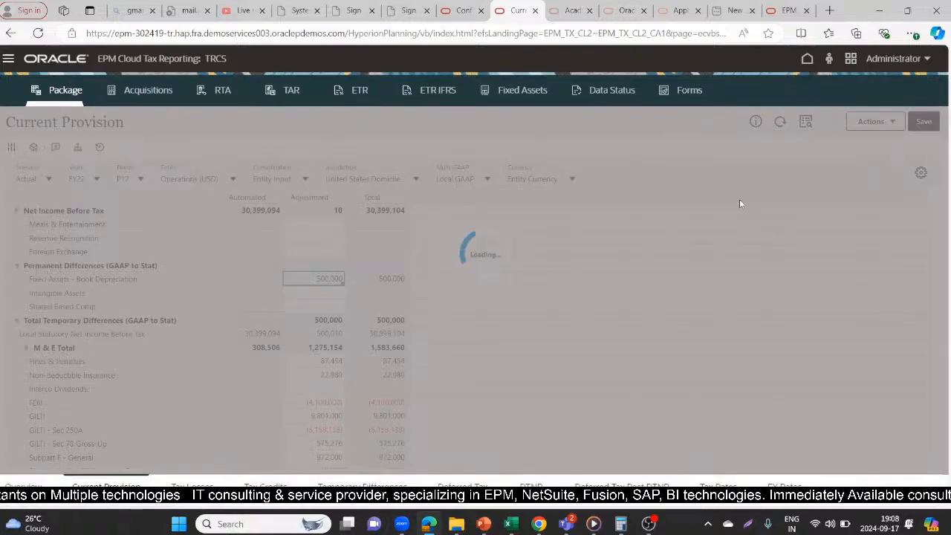
pyautogui.click(686, 225)
pyautogui.press('BackSpace')
pyautogui.write('2')
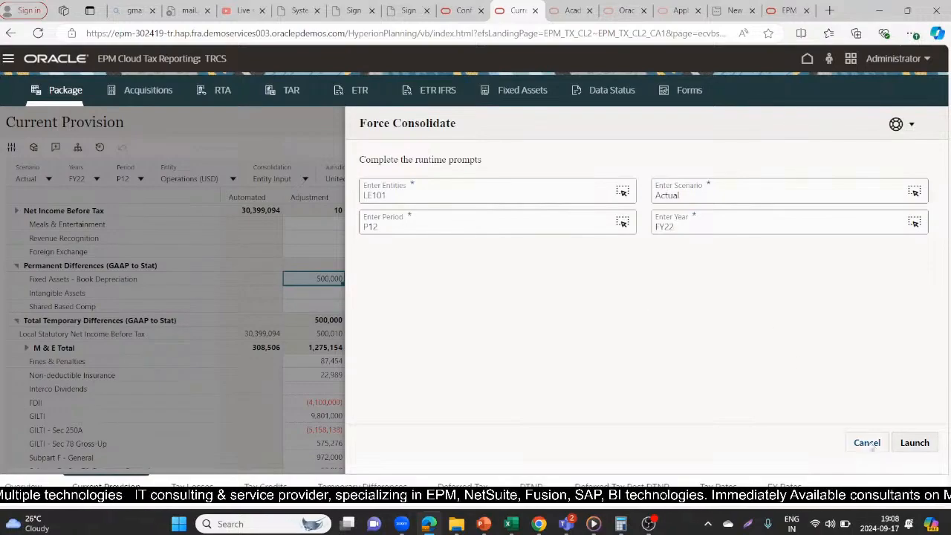
pyautogui.click(915, 442)
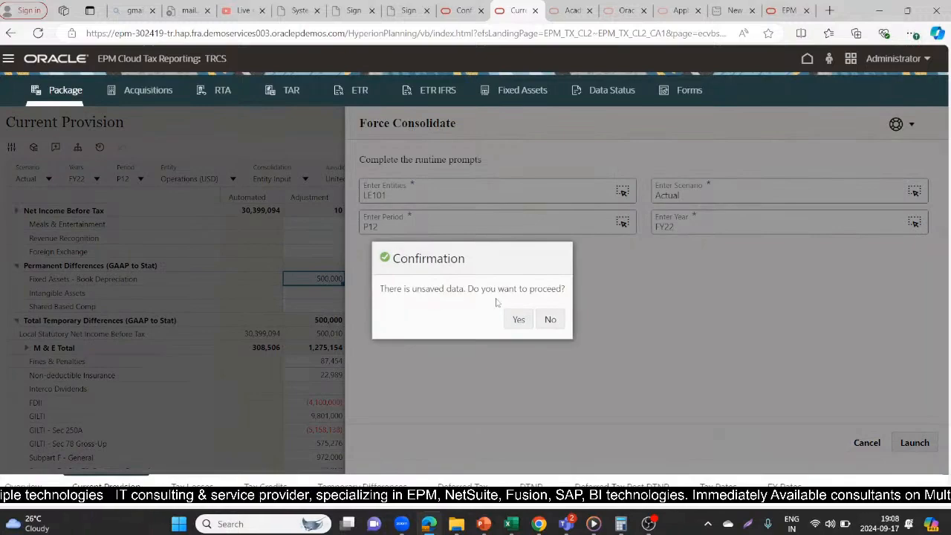
pyautogui.click(549, 320)
pyautogui.click(913, 443)
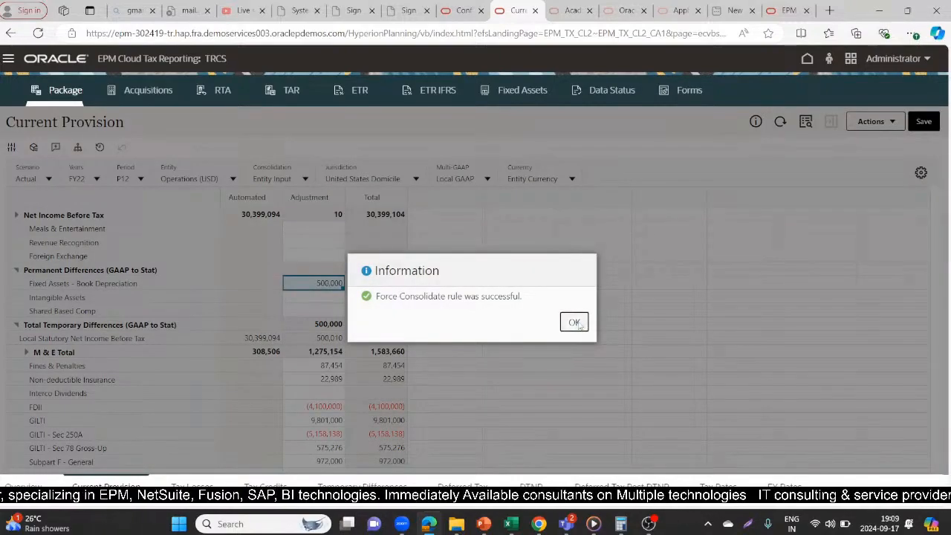
pyautogui.click(575, 323)
# - Expand Total Additional Current Provision and examine its source, manual and calculated rows along with Total UTP and Current Provision
pyautogui.moveTo(927, 256); pyautogui.dragTo(927, 334)
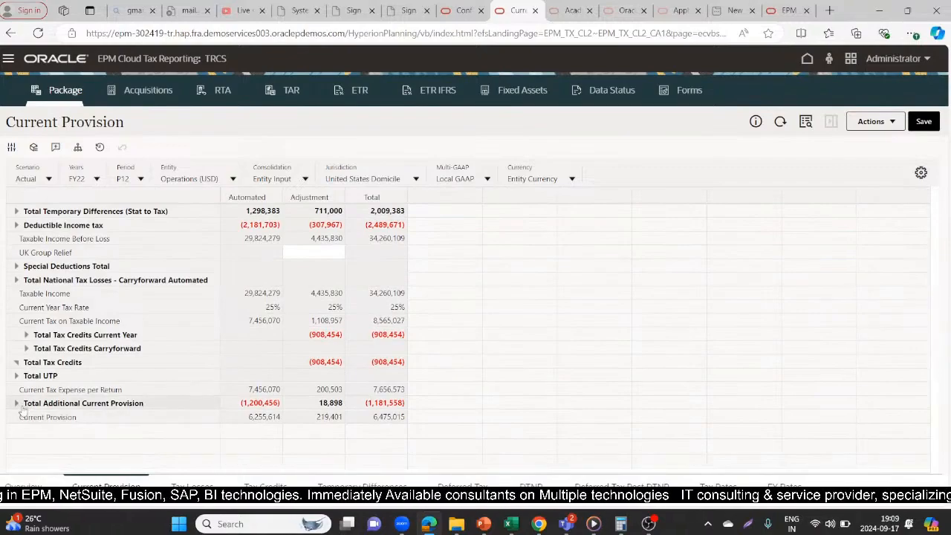
pyautogui.click(16, 403)
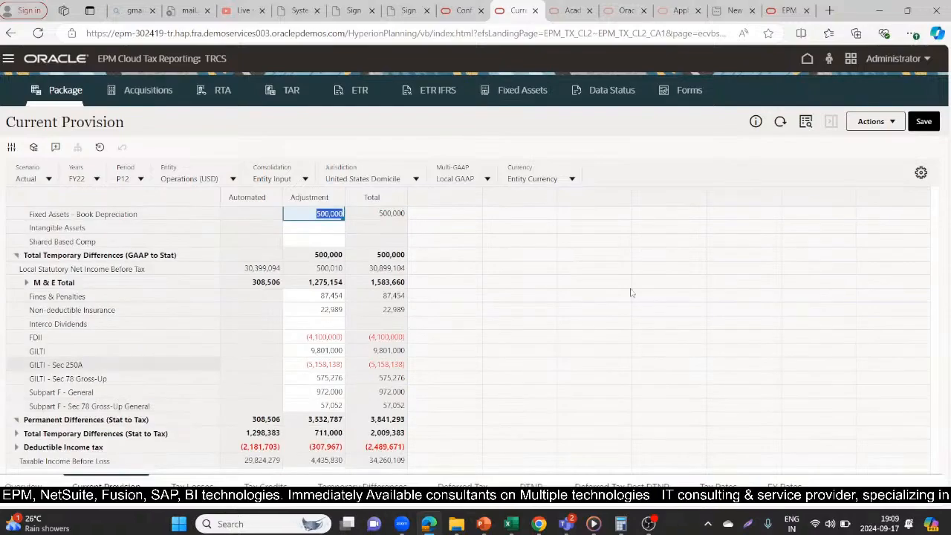
pyautogui.scroll(-1, 928, 336)
pyautogui.scroll(-5, 928, 336)
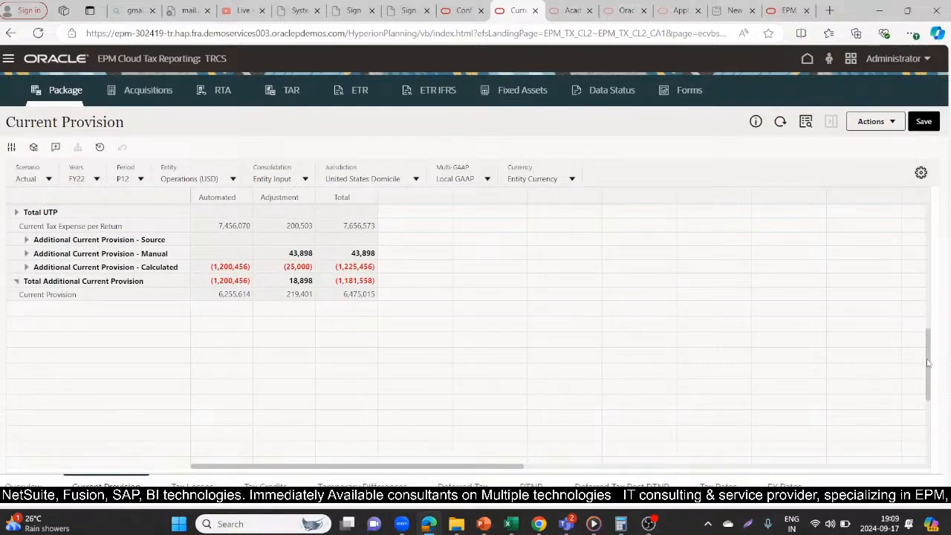
pyautogui.moveTo(928, 363); pyautogui.dragTo(928, 353)
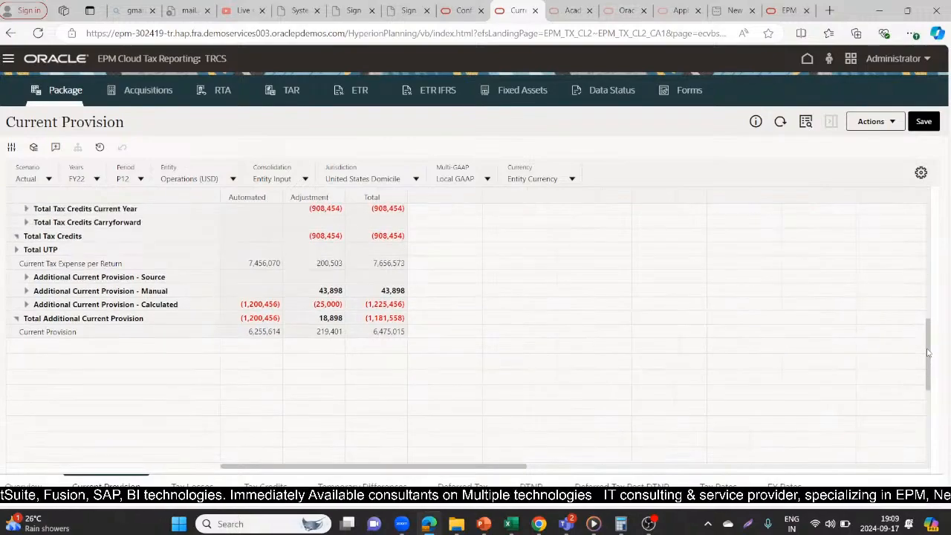
pyautogui.scroll(1, 928, 353)
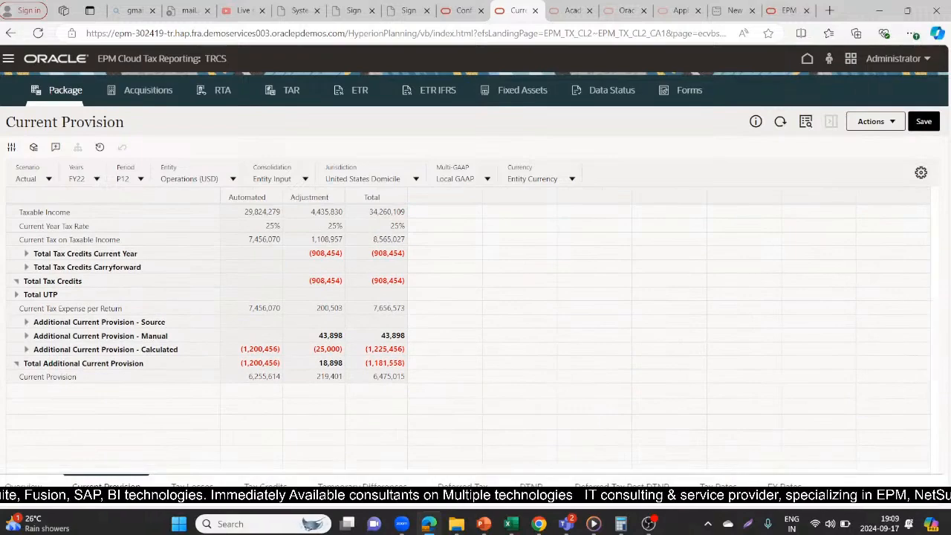
pyautogui.click(31, 376)
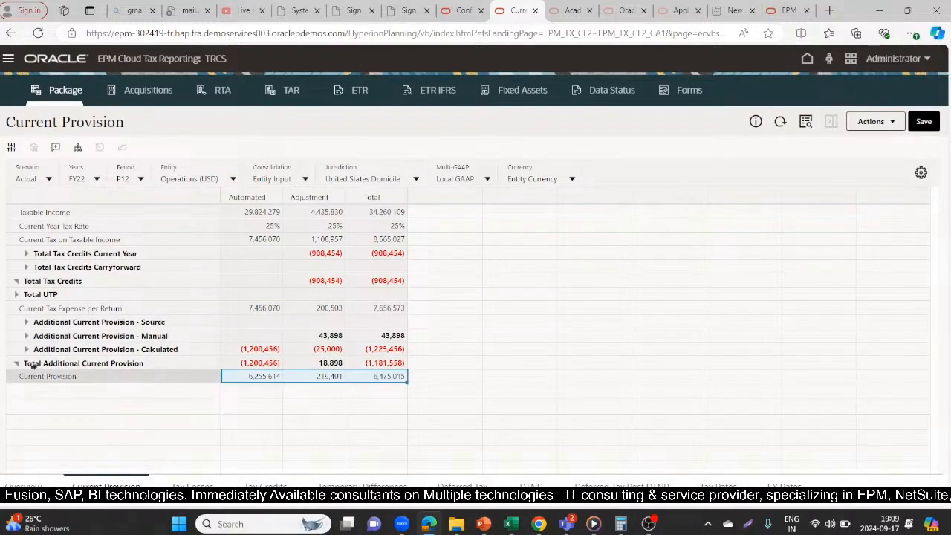
pyautogui.click(64, 335)
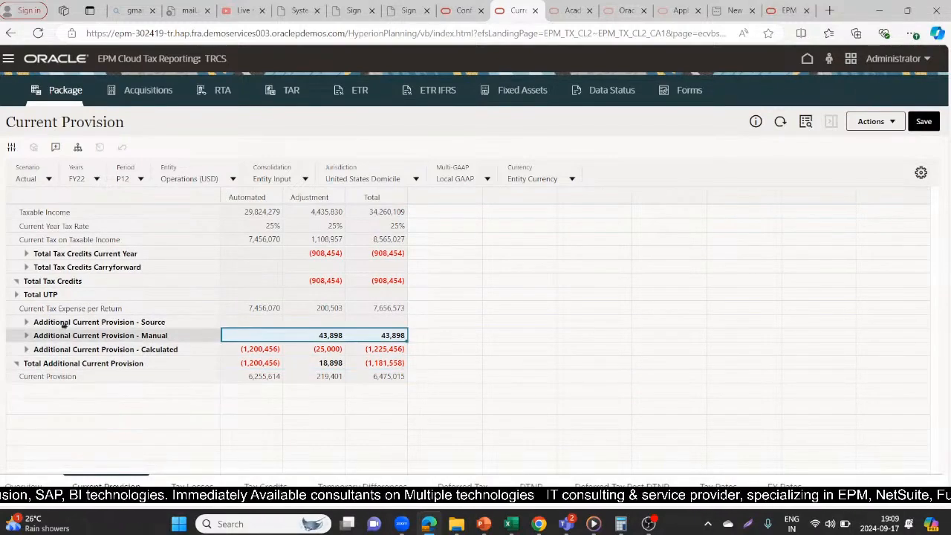
pyautogui.click(37, 294)
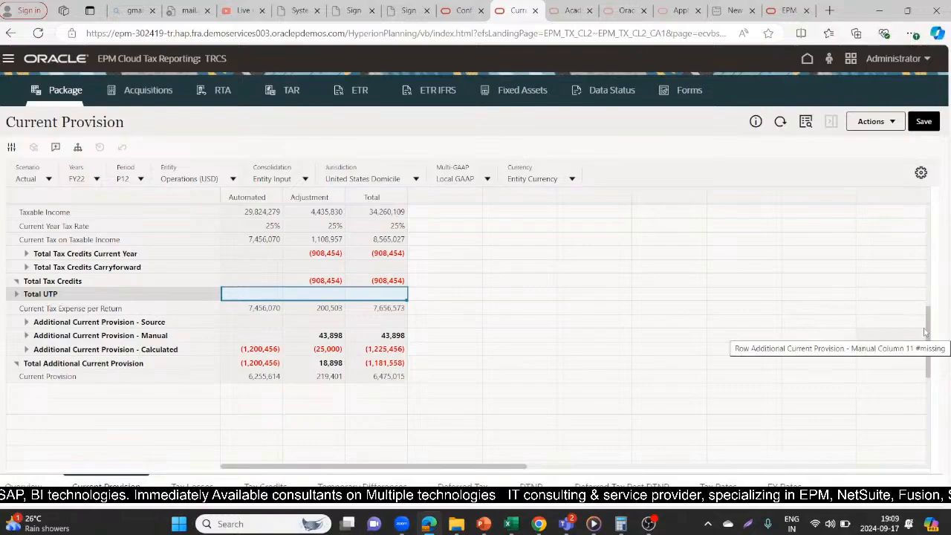
# - Compare the Fixed Assets - Book Depreciation adjustment in Current Provision with its rates in the Deferred Tax Override Rates form
pyautogui.click(926, 321)
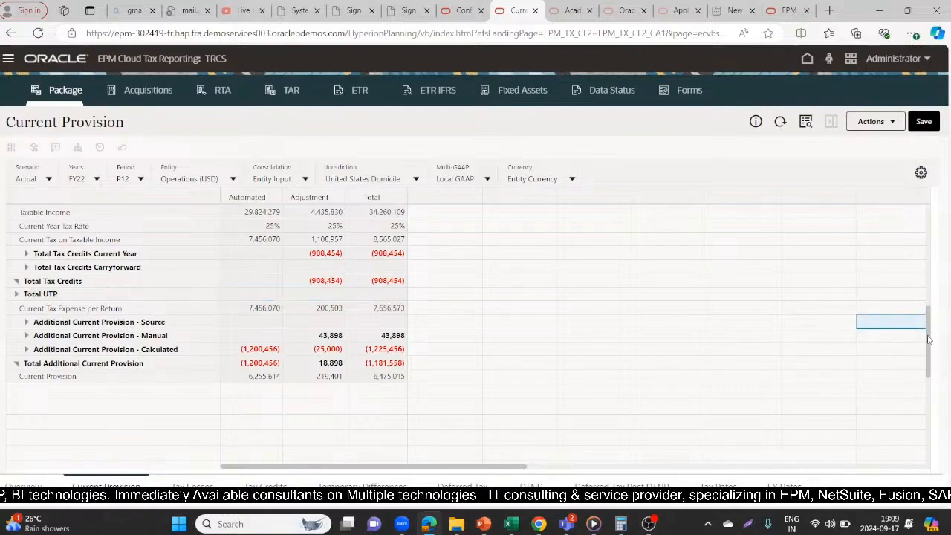
pyautogui.scroll(3, 930, 304)
pyautogui.scroll(9, 937, 289)
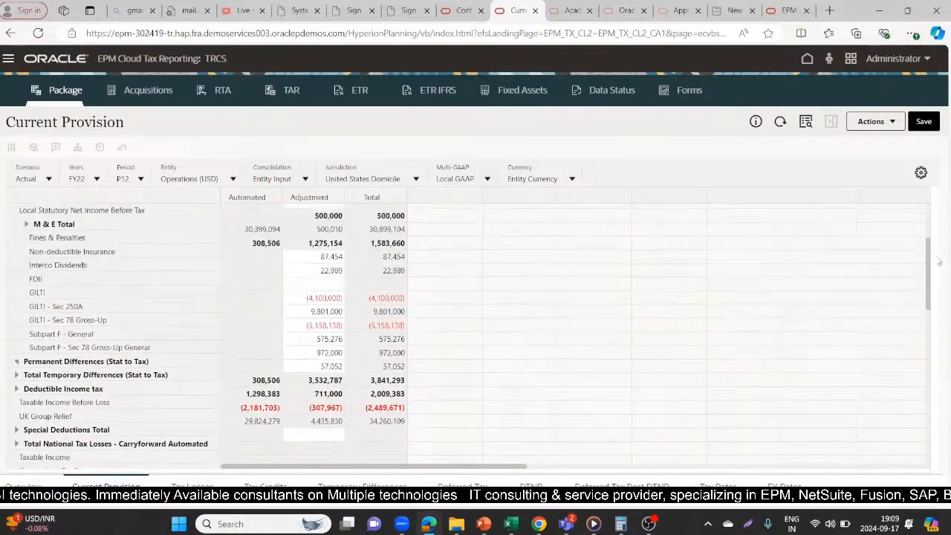
pyautogui.scroll(2, 942, 246)
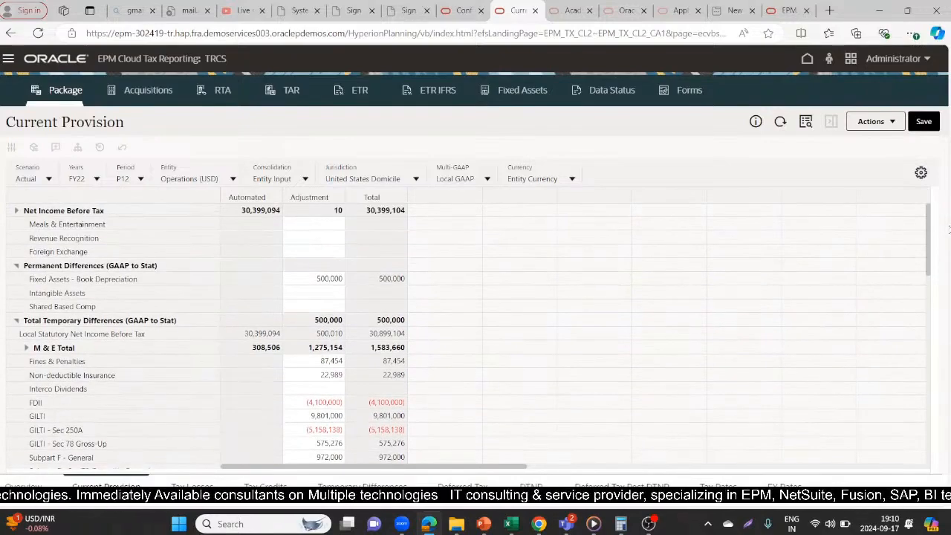
pyautogui.moveTo(949, 229); pyautogui.dragTo(948, 237)
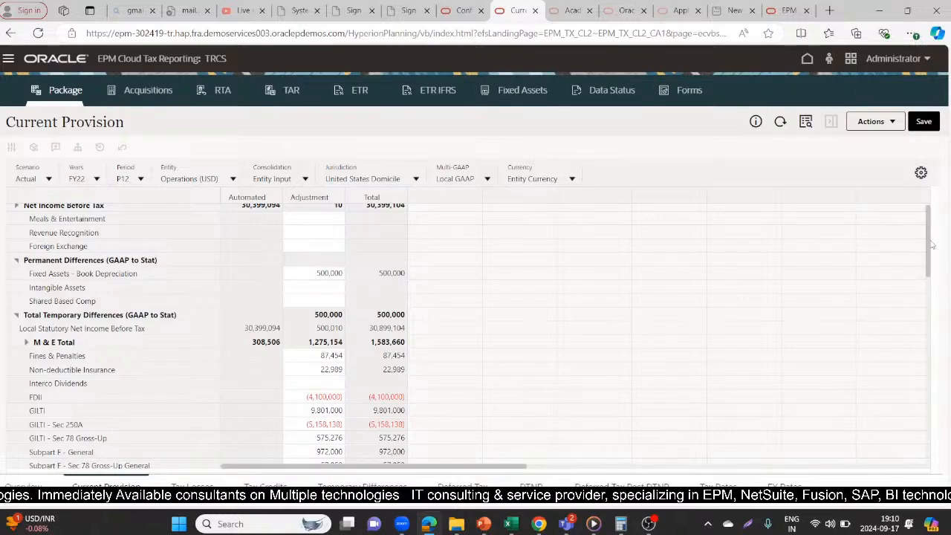
pyautogui.scroll(-1, 932, 245)
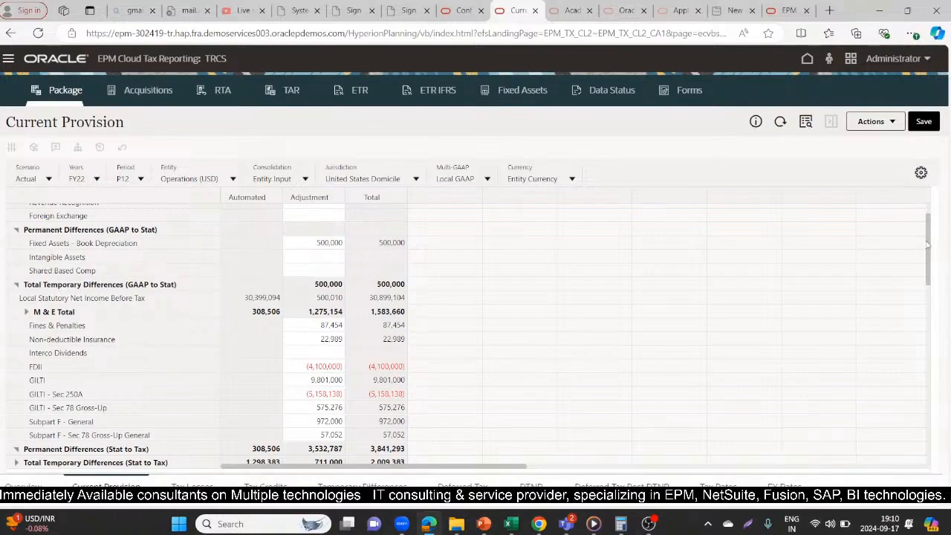
pyautogui.scroll(-1, 928, 249)
pyautogui.click(464, 11)
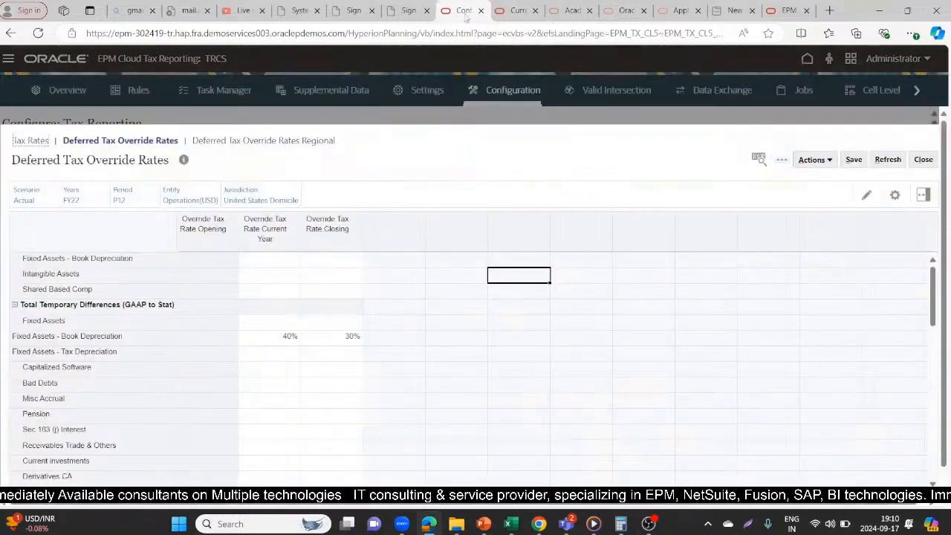
pyautogui.click(518, 10)
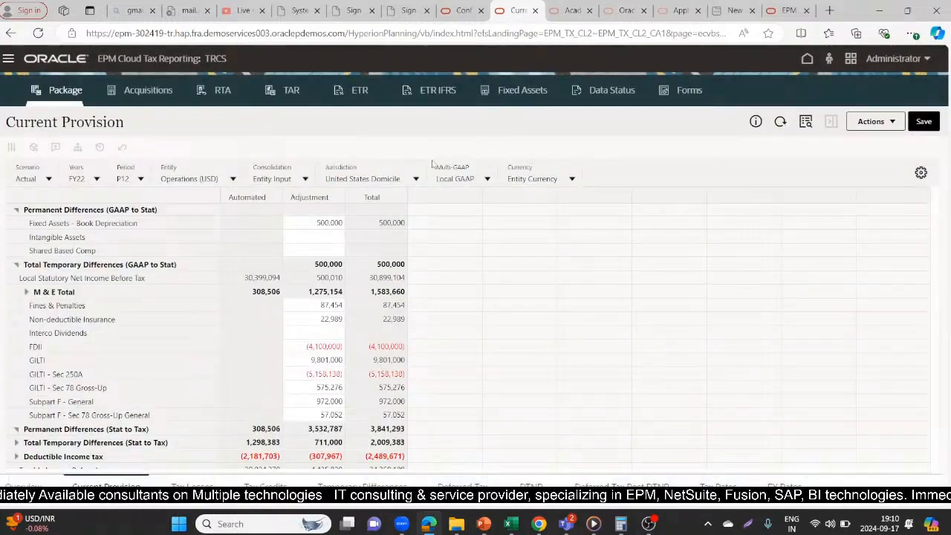
# - Review the taxable income rows in Current Provision and expand Deductible Income tax
pyautogui.scroll(-3, 929, 267)
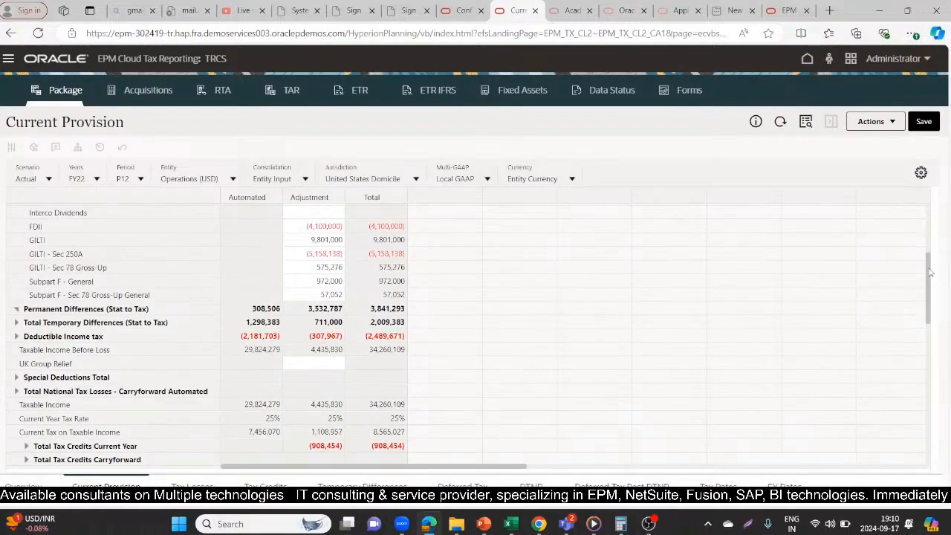
pyautogui.moveTo(928, 272); pyautogui.dragTo(931, 281)
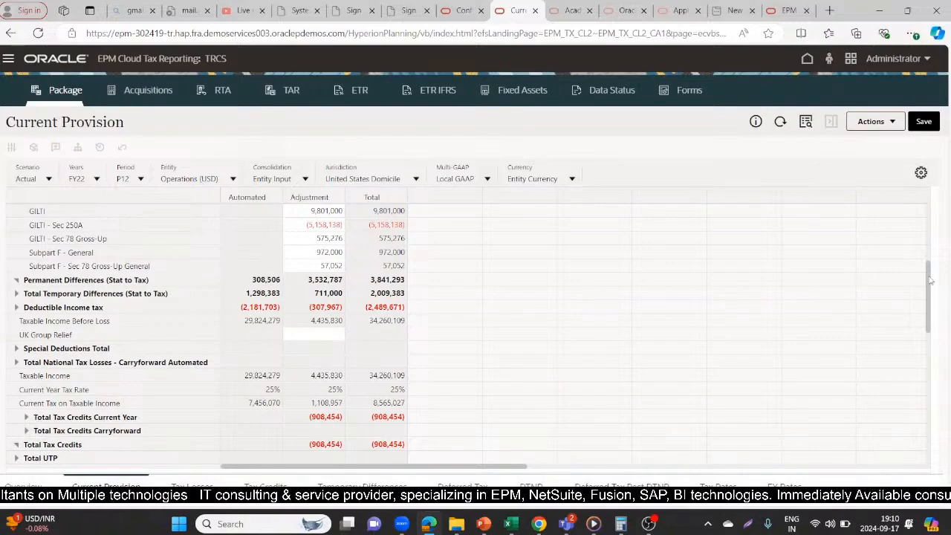
pyautogui.click(16, 307)
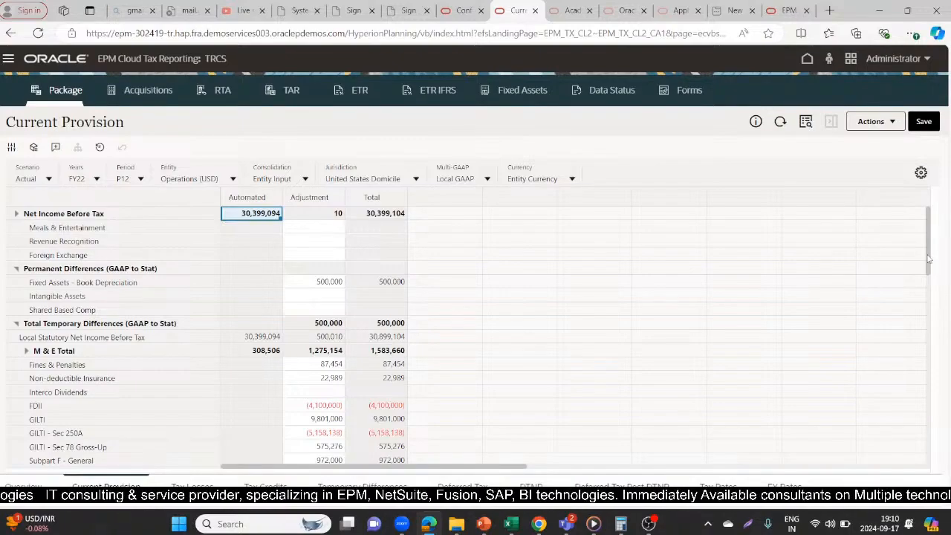
# - Examine the Total Temporary Differences (GAAP to Stat) adjustment and the rows below it down to the tax credits in Current Provision
pyautogui.moveTo(928, 259); pyautogui.dragTo(928, 266)
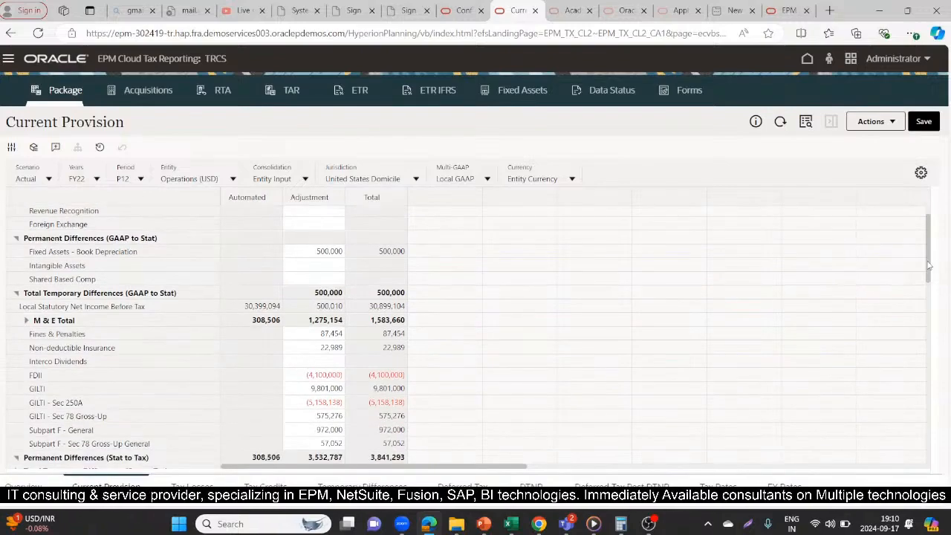
pyautogui.click(301, 296)
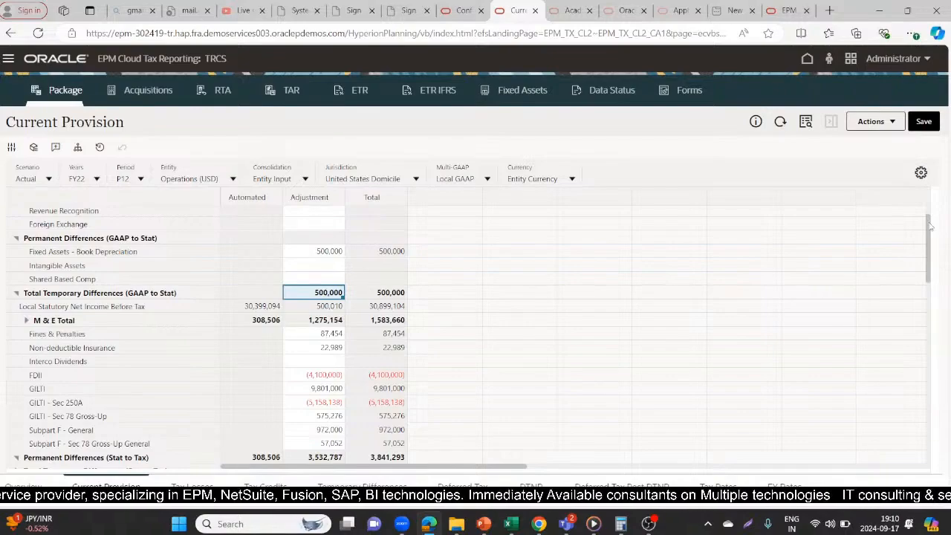
pyautogui.scroll(-3, 929, 226)
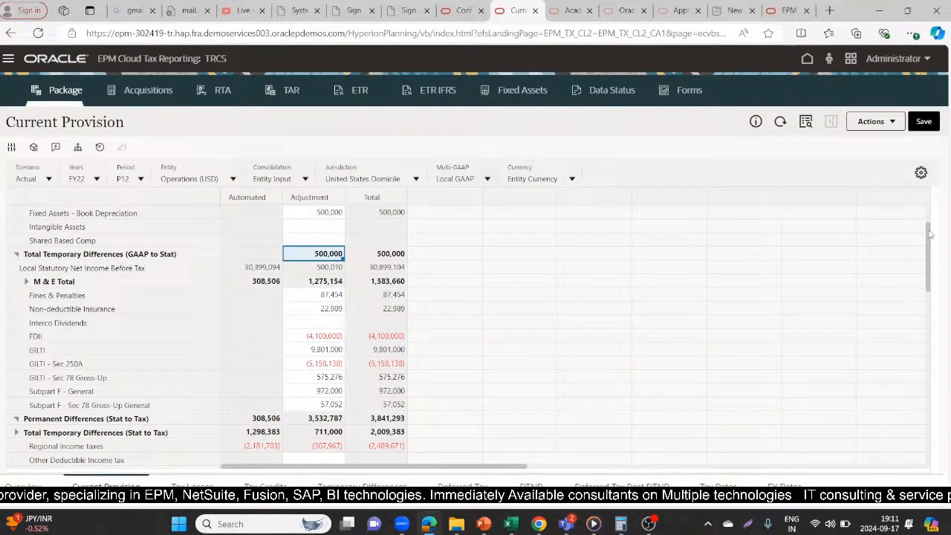
pyautogui.scroll(-3, 929, 238)
pyautogui.moveTo(930, 242); pyautogui.dragTo(931, 286)
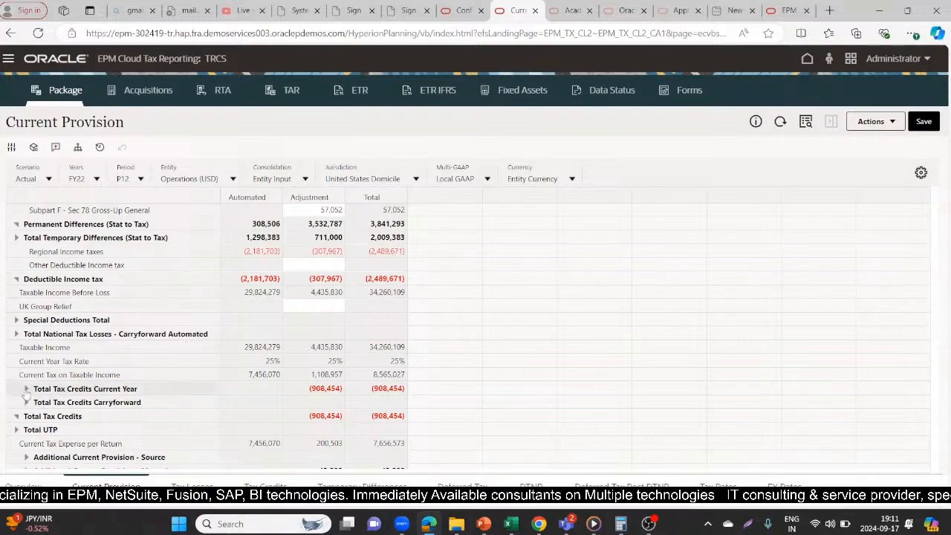
pyautogui.scroll(3, 23, 392)
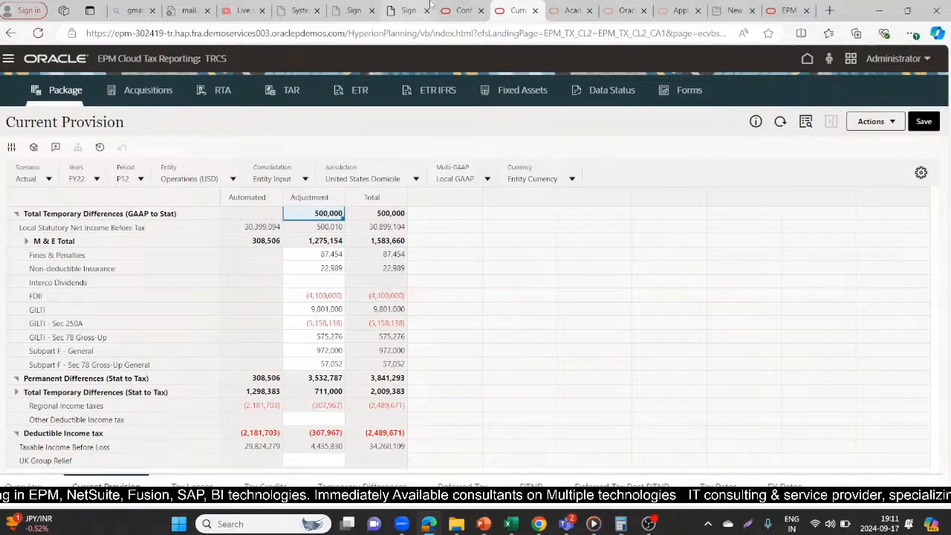
# - Open the Tax Rates form in the Configuration page and review the United States Domicile and regional rates for Operations (USD)
pyautogui.click(463, 11)
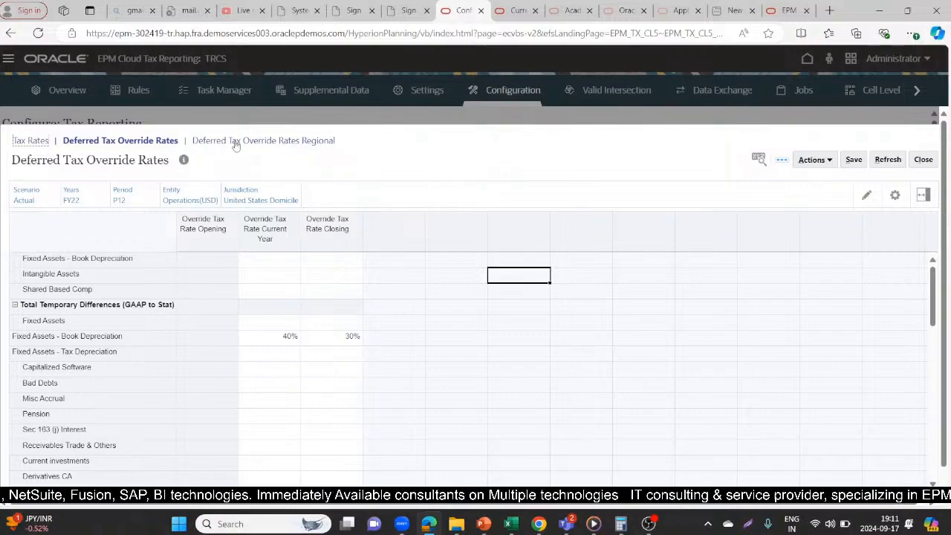
pyautogui.click(27, 141)
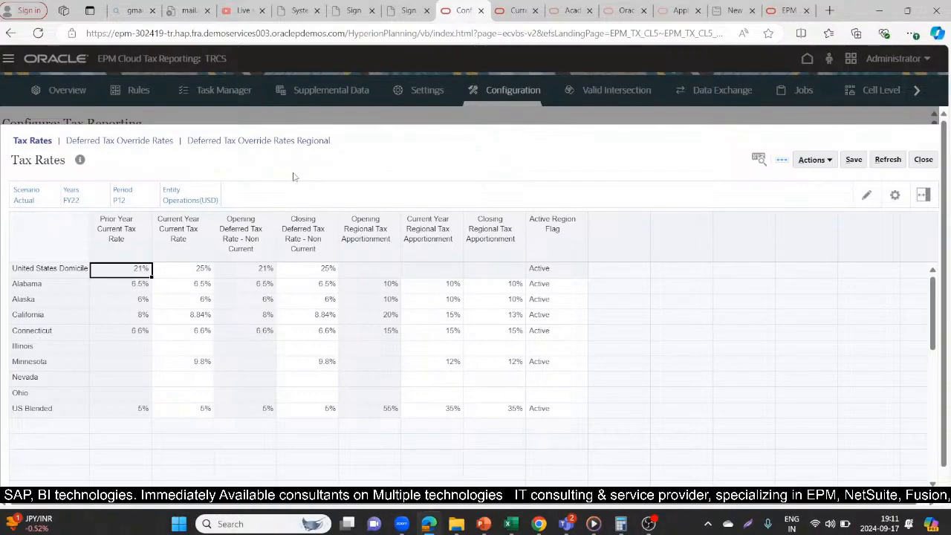
pyautogui.moveTo(430, 524)
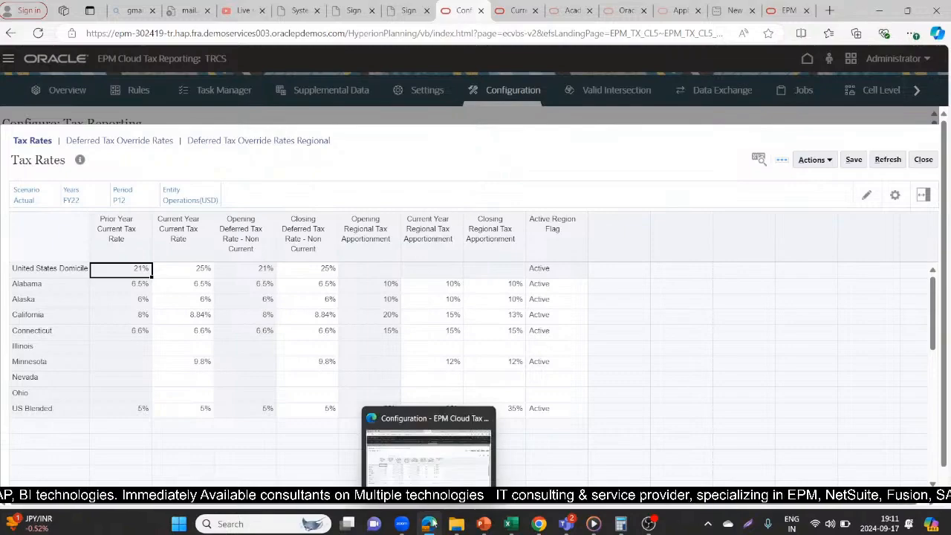
pyautogui.click(436, 475)
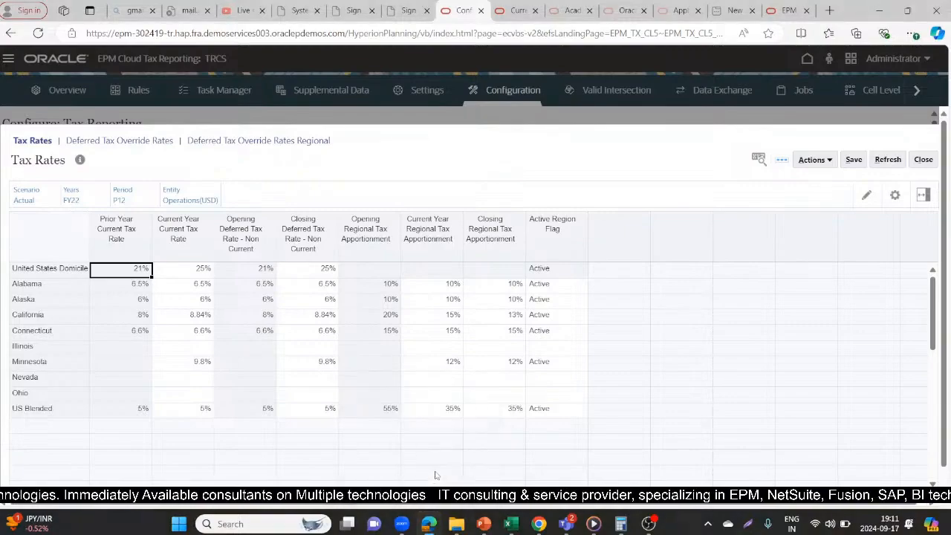